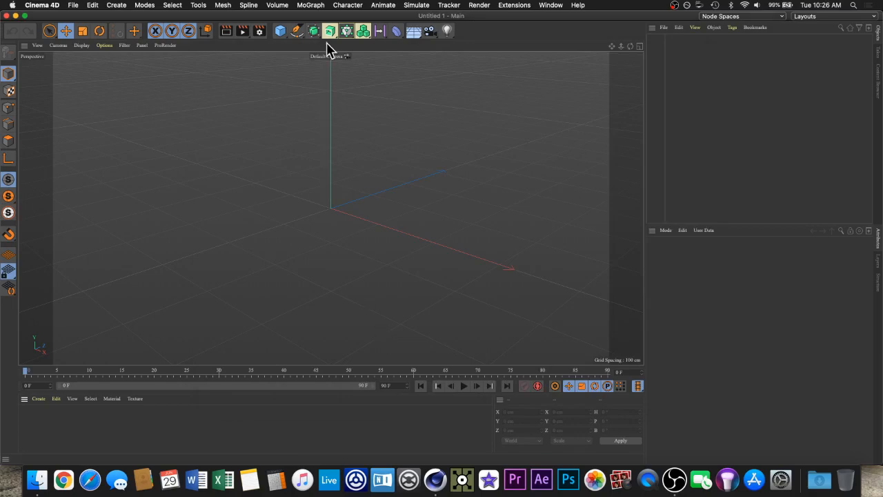
Step: Add a torus primitive and set its orientation to +Z
{"action": "left_click", "coordinate": [278, 35]}
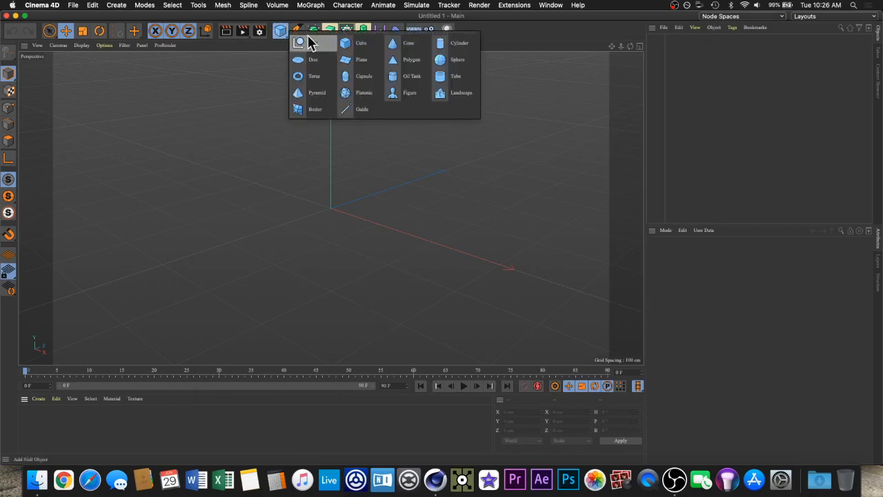
{"action": "left_click", "coordinate": [330, 84]}
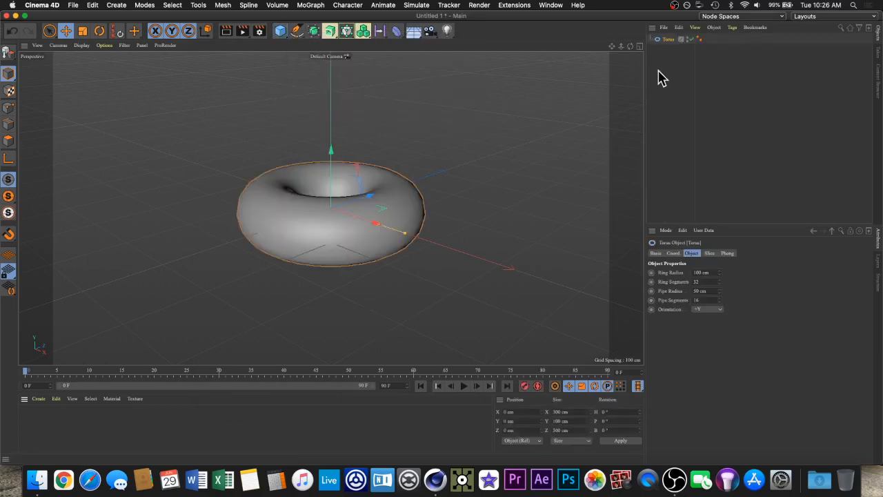
{"action": "left_click", "coordinate": [704, 309]}
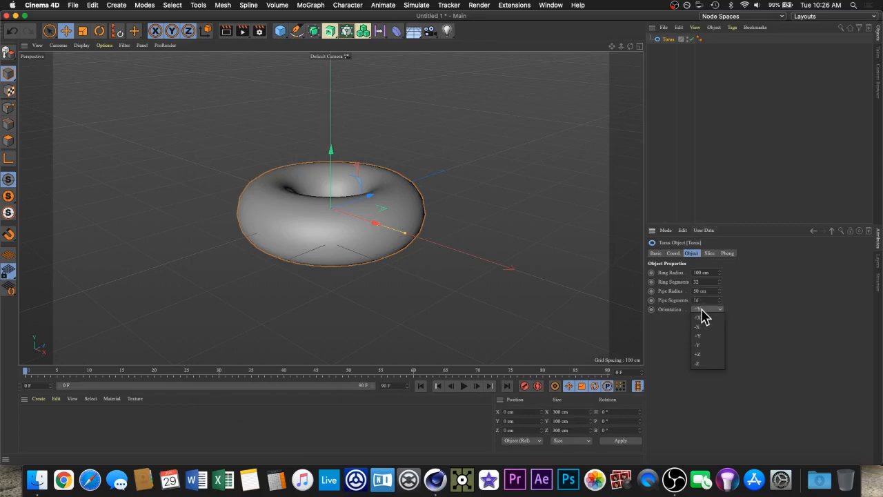
{"action": "left_click", "coordinate": [698, 353]}
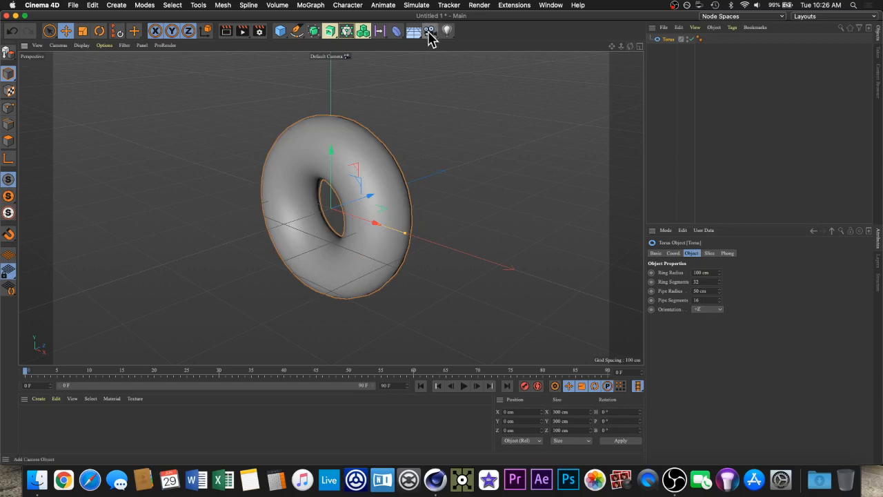
Step: Add a camera, look through it, and set its X, Y and Z position to 0 cm
{"action": "left_click", "coordinate": [429, 36]}
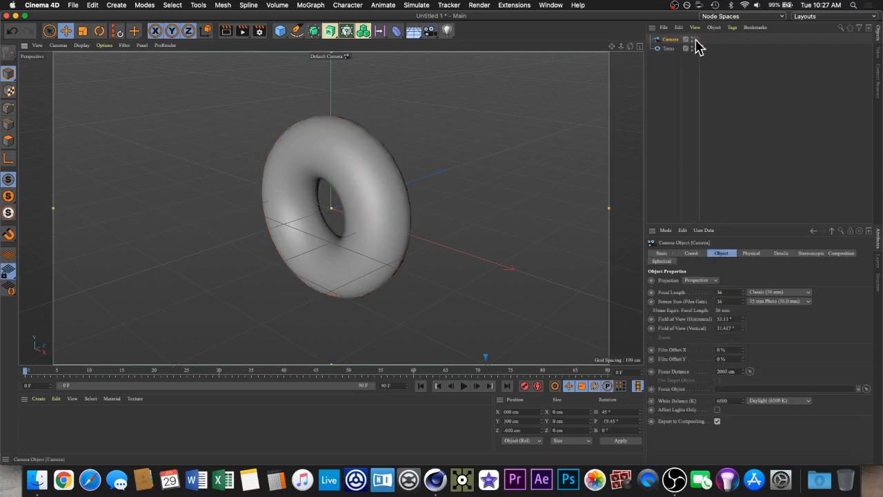
{"action": "left_click", "coordinate": [689, 254]}
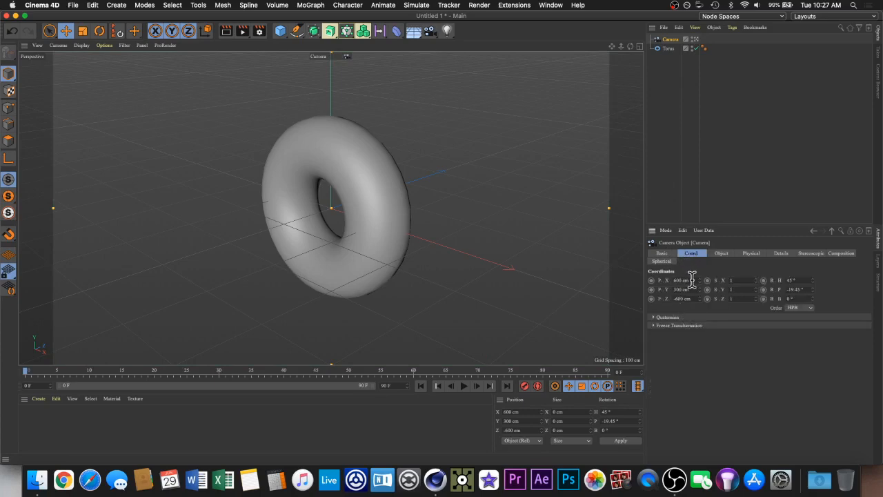
{"action": "double_click", "coordinate": [690, 280]}
{"action": "type", "text": "0"}
{"action": "key", "text": "Tab"}
{"action": "type", "text": "0"}
{"action": "key", "text": "Tab"}
{"action": "type", "text": "0"}
{"action": "key", "text": "Return"}
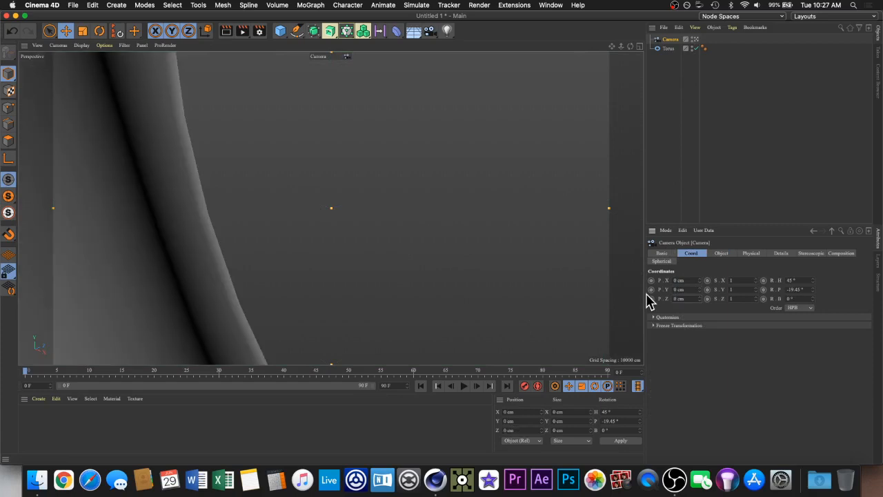
Step: Set the camera's rotation to 0° and pull it back along Z to about -698 cm so it faces the torus
{"action": "double_click", "coordinate": [793, 280]}
{"action": "type", "text": "0"}
{"action": "key", "text": "Tab"}
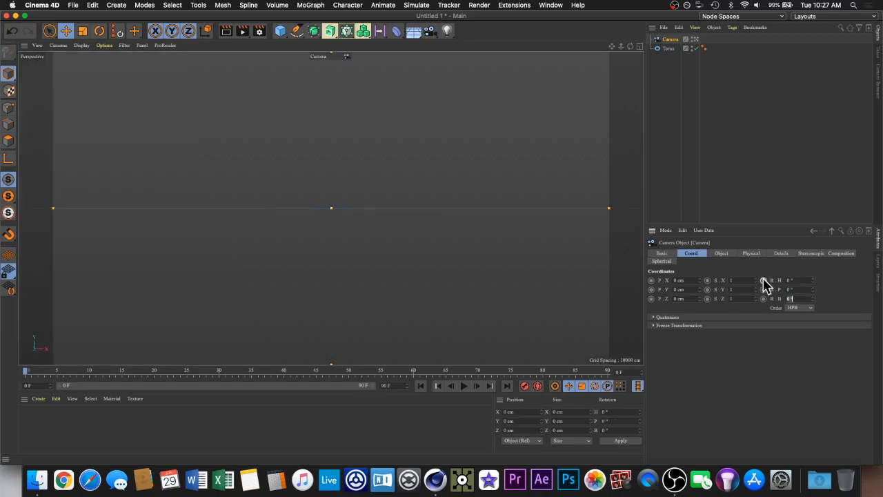
{"action": "left_click", "coordinate": [699, 300]}
{"action": "mouse_move", "coordinate": [703, 307]}
{"action": "left_mouse_down"}
{"action": "mouse_move", "coordinate": [702, 338]}
{"action": "mouse_move", "coordinate": [702, 307]}
{"action": "left_mouse_up"}
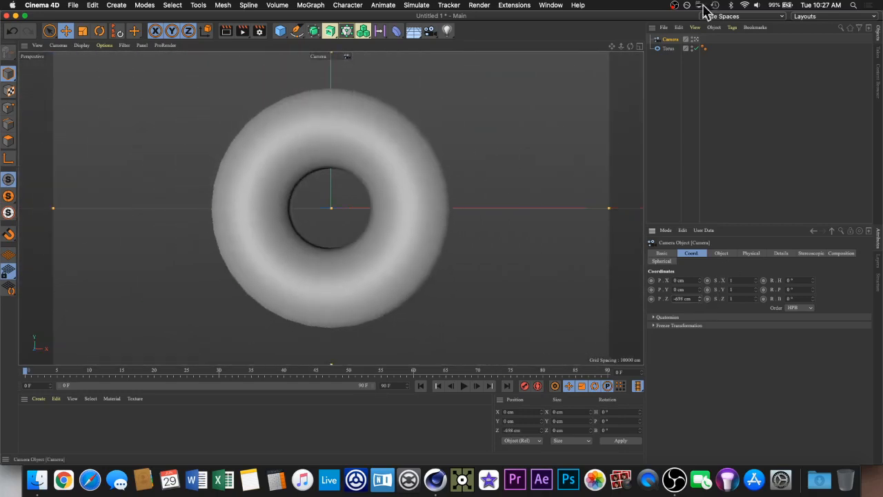
Step: Dolly the camera farther back from the torus to about -920 cm on Z
{"action": "left_click", "coordinate": [668, 49]}
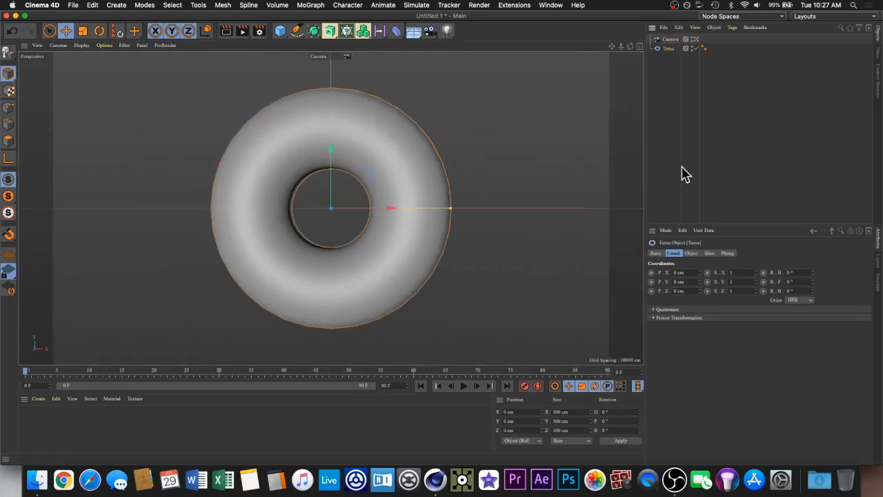
{"action": "left_click", "coordinate": [692, 254]}
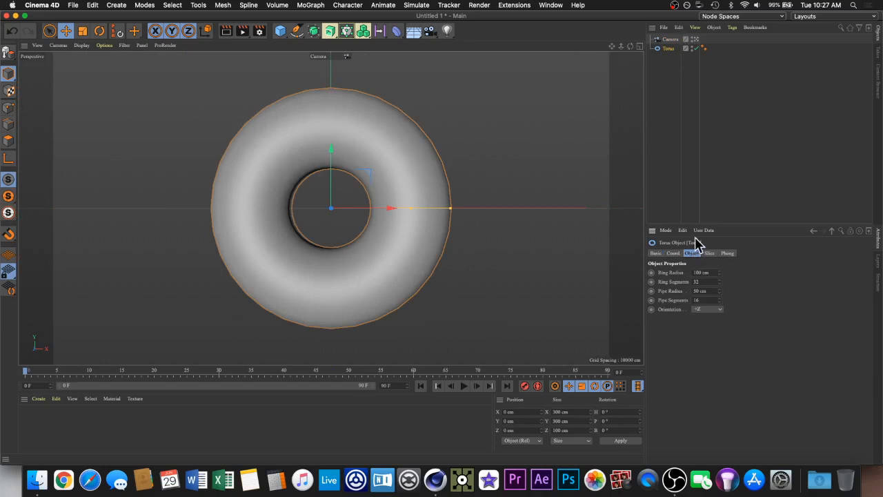
{"action": "left_click", "coordinate": [669, 40]}
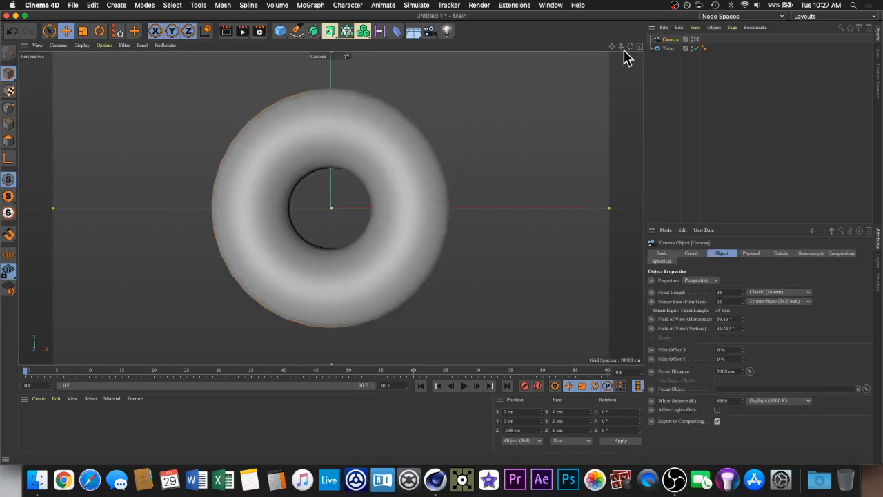
{"action": "mouse_move", "coordinate": [620, 46]}
{"action": "left_mouse_down"}
{"action": "mouse_move", "coordinate": [600, 46]}
{"action": "mouse_move", "coordinate": [621, 47]}
{"action": "left_mouse_up"}
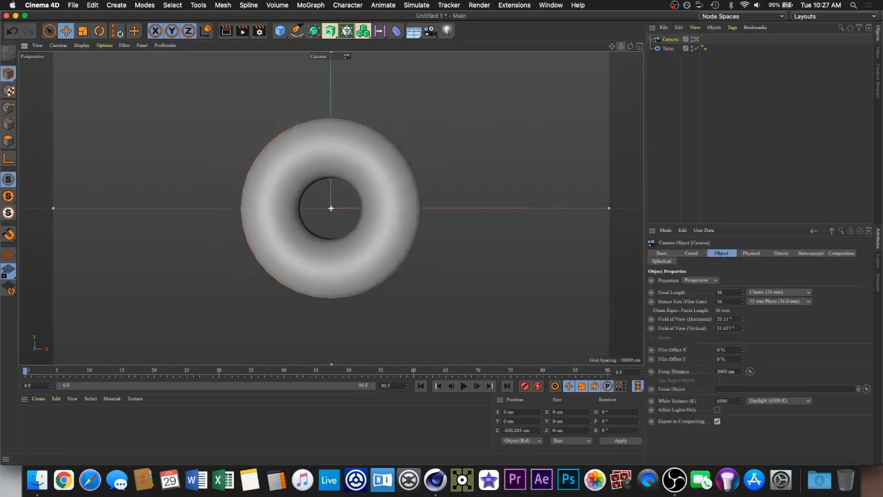
Step: Increase the torus's ring radius to 149 cm and apply a Soft Body simulation tag to it
{"action": "left_click", "coordinate": [669, 49]}
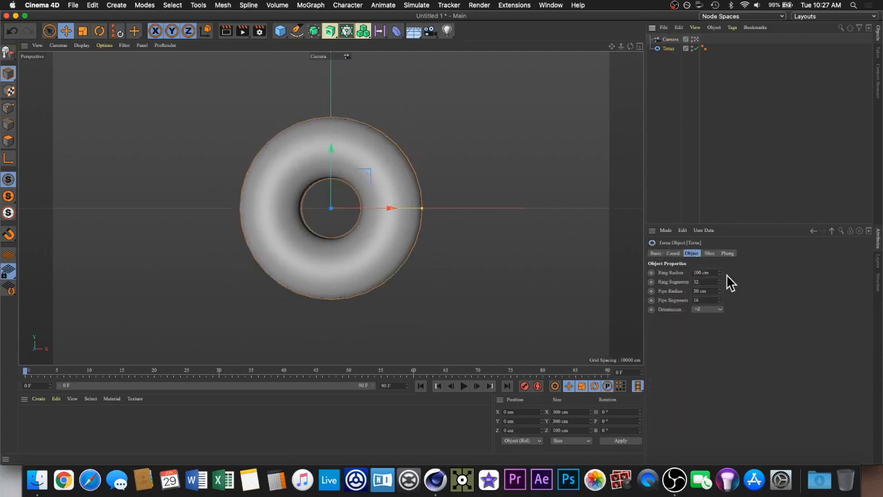
{"action": "mouse_move", "coordinate": [721, 274]}
{"action": "left_mouse_down"}
{"action": "mouse_move", "coordinate": [762, 274]}
{"action": "mouse_move", "coordinate": [722, 279]}
{"action": "left_mouse_up"}
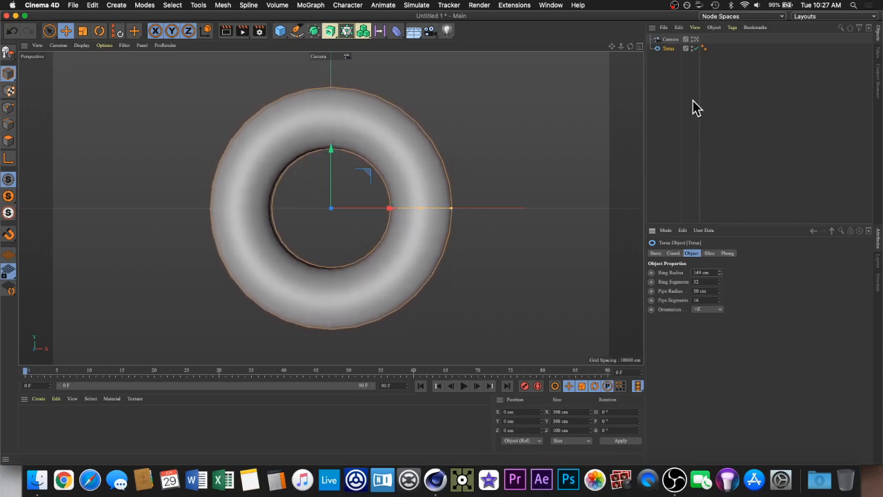
{"action": "right_click", "coordinate": [669, 50]}
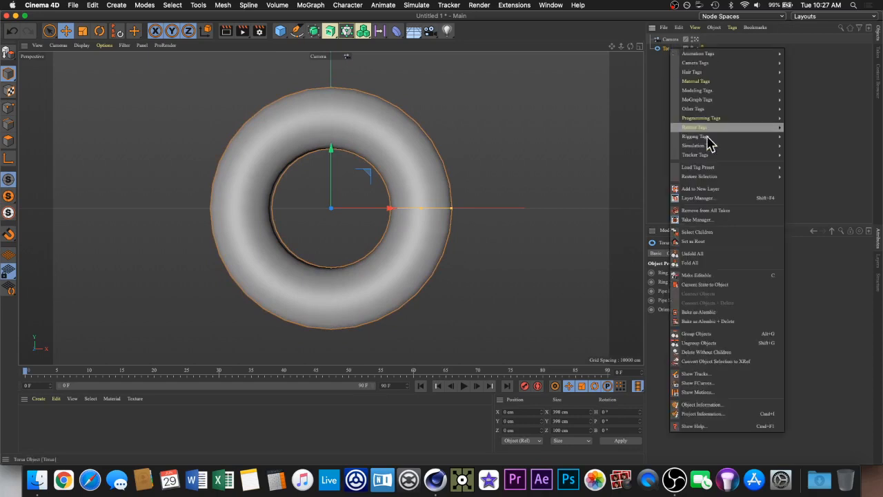
{"action": "mouse_move", "coordinate": [729, 146]}
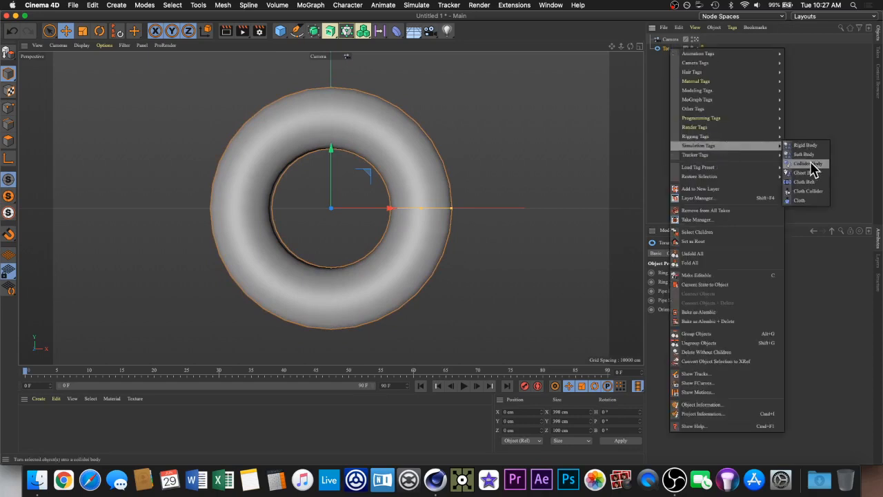
{"action": "left_click", "coordinate": [804, 145]}
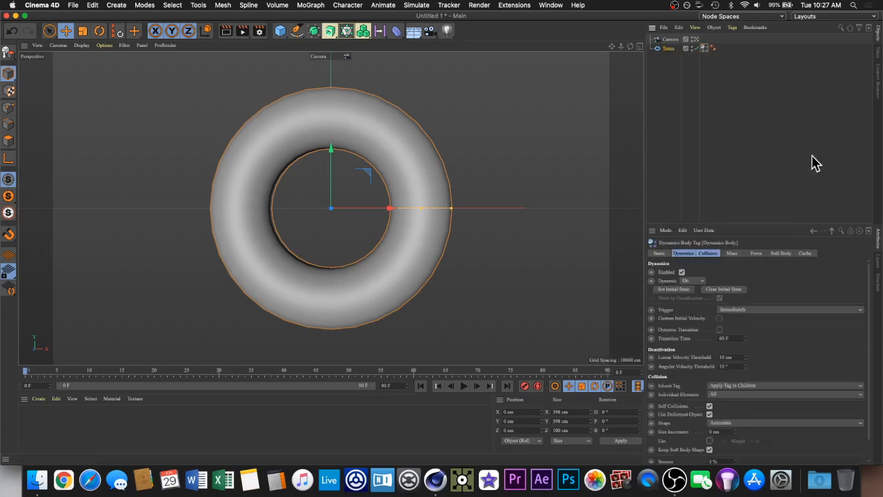
Step: Set the torus's dynamics tag to Follow Position 100 and to a Static Mesh collision shape with a 1 cm margin enabled
{"action": "left_click", "coordinate": [765, 254]}
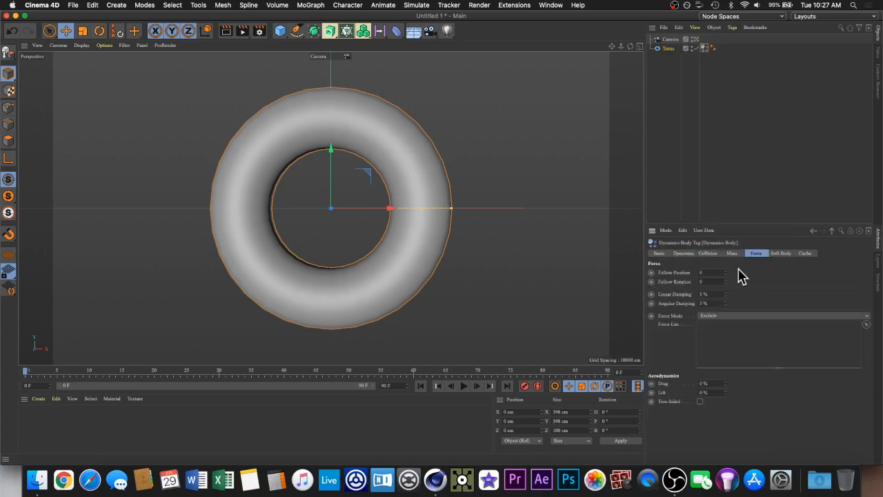
{"action": "left_click", "coordinate": [711, 270]}
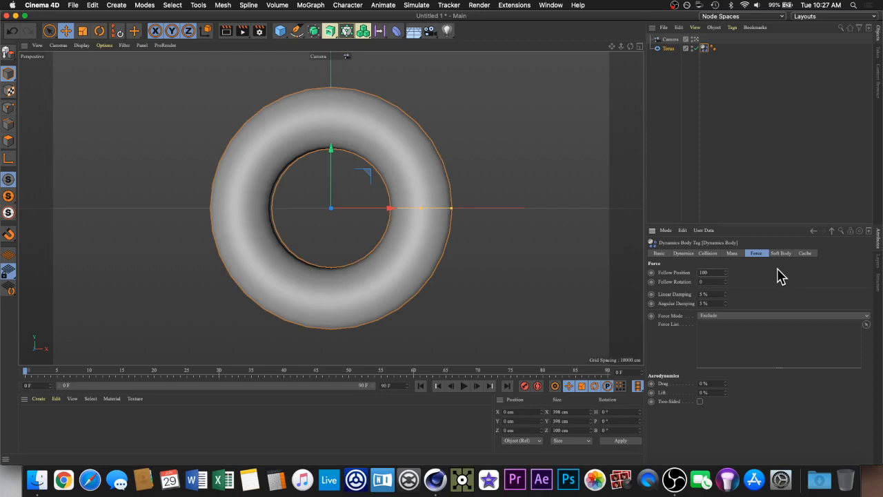
{"action": "left_click", "coordinate": [707, 253]}
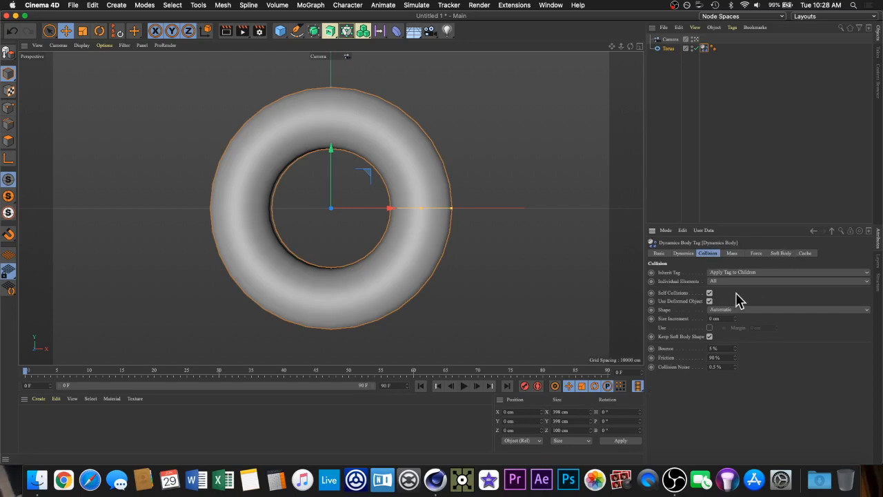
{"action": "left_click", "coordinate": [722, 312]}
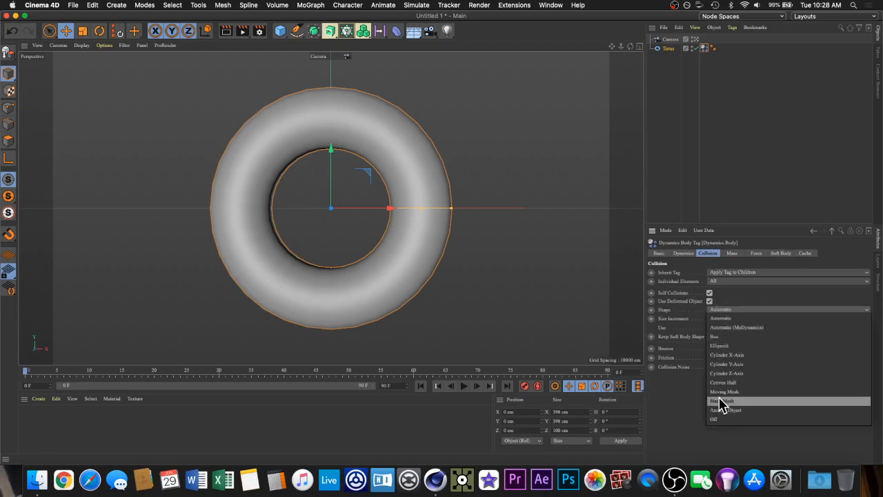
{"action": "left_click", "coordinate": [723, 404]}
{"action": "left_click", "coordinate": [708, 328]}
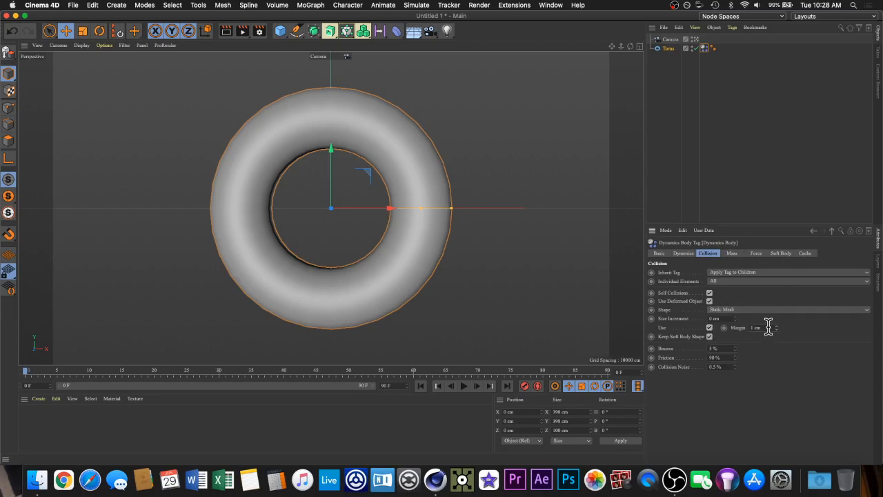
Step: Set the soft body's Shear spring to 20 and its Shear damping to 10%
{"action": "left_click", "coordinate": [777, 255]}
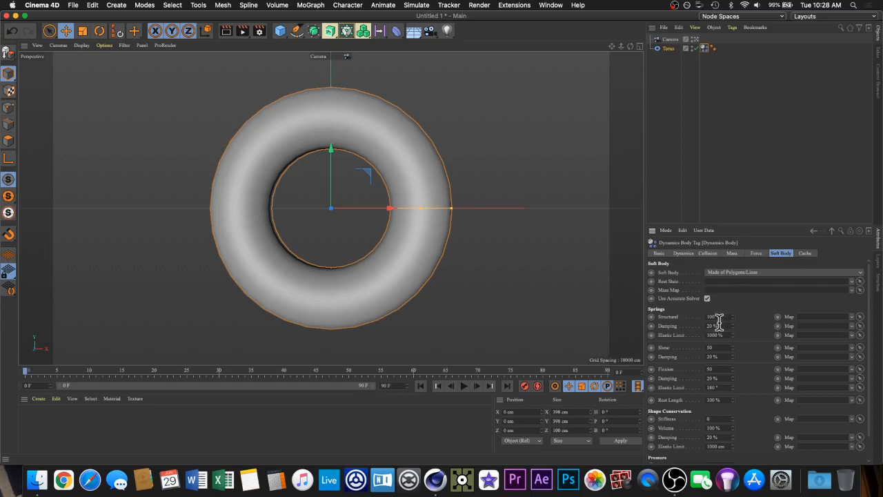
{"action": "scroll", "coordinate": [751, 415], "scroll_direction": "down", "scroll_amount": 3}
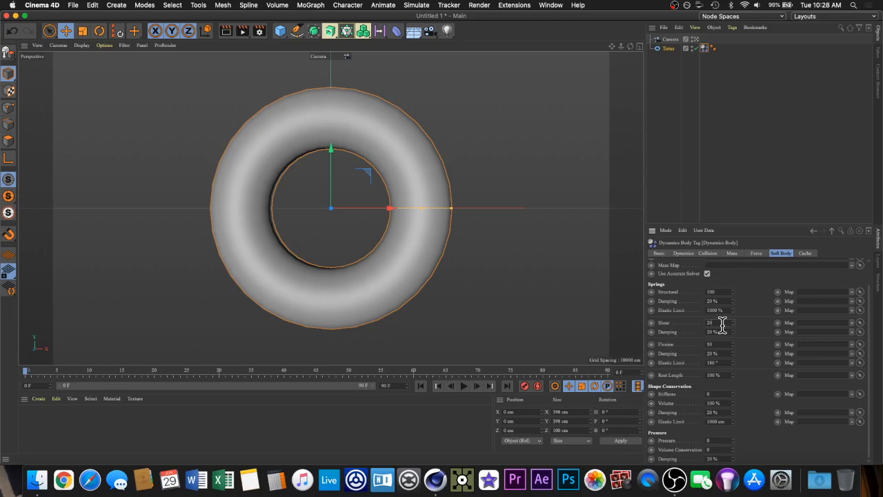
{"action": "left_click", "coordinate": [720, 332]}
{"action": "type", "text": "10"}
{"action": "key", "text": "Return"}
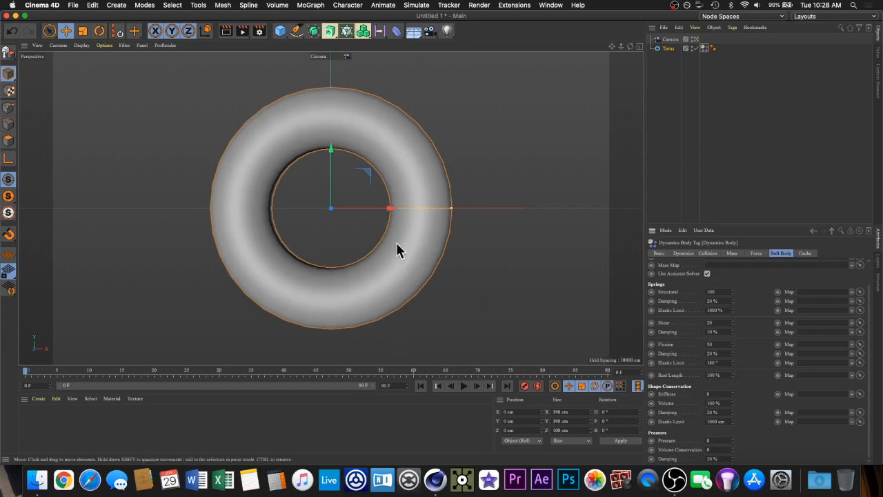
Step: Extend the project's end to frame 300 and stretch the visible timeline range to 300 frames
{"action": "left_click", "coordinate": [399, 385]}
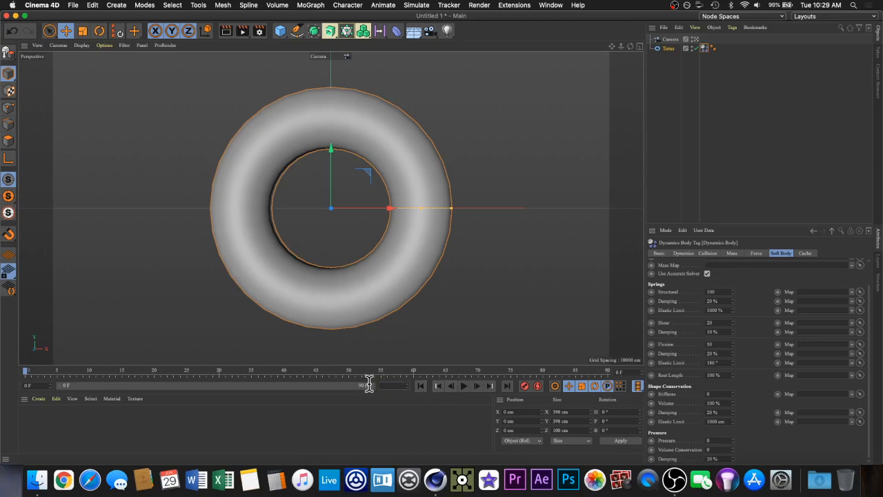
{"action": "type", "text": "300"}
{"action": "key", "text": "Return"}
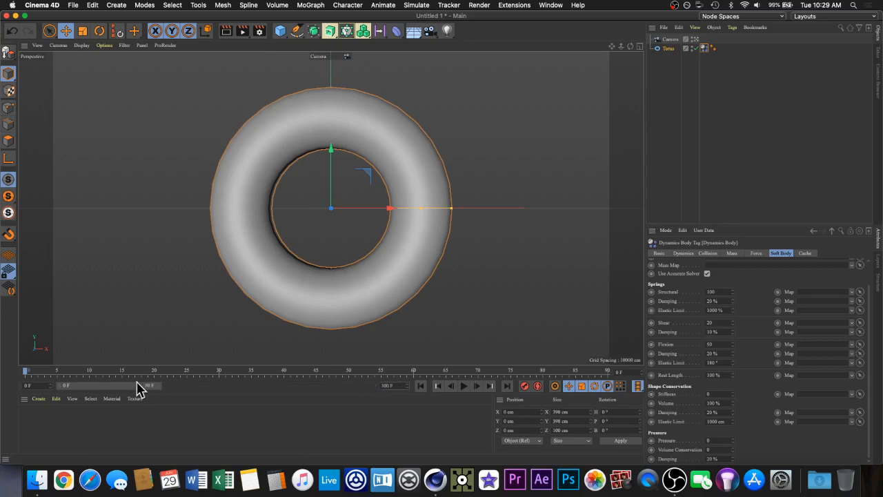
{"action": "left_click_drag", "start_coordinate": [158, 385], "coordinate": [436, 445]}
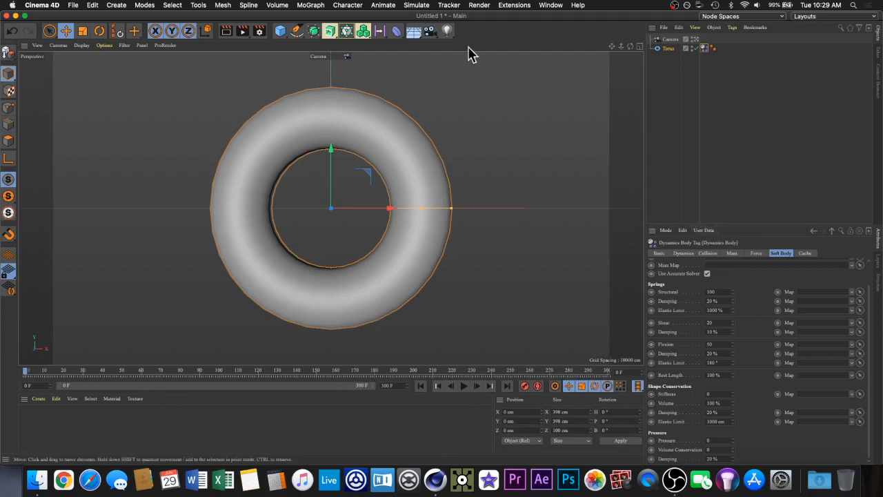
Step: Add a sphere primitive and make it a child of a new particle emitter
{"action": "left_click", "coordinate": [283, 32]}
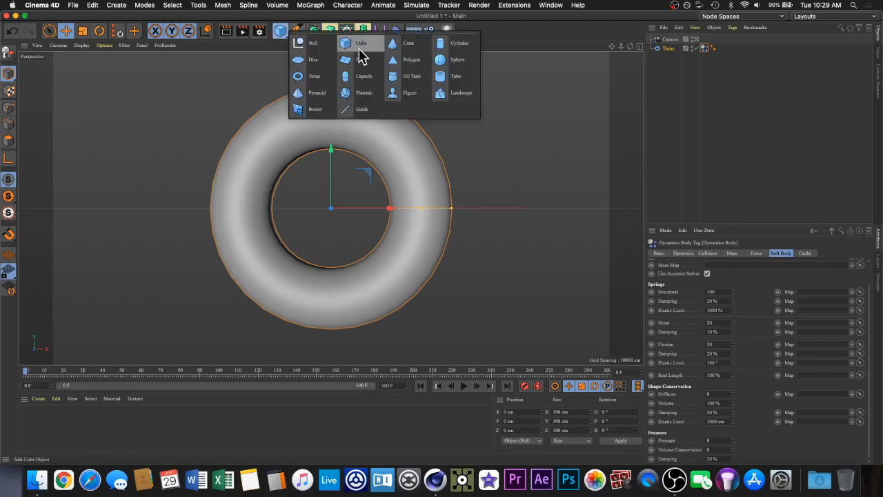
{"action": "left_click", "coordinate": [460, 61]}
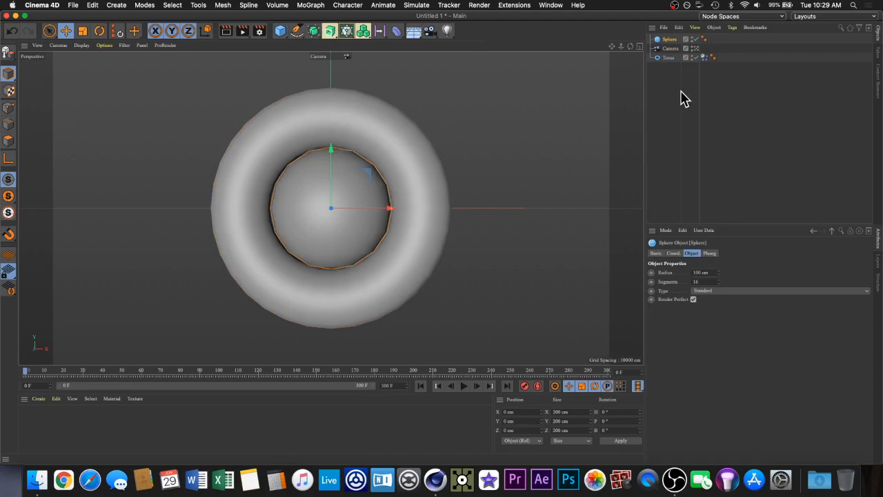
{"action": "left_click", "coordinate": [355, 6]}
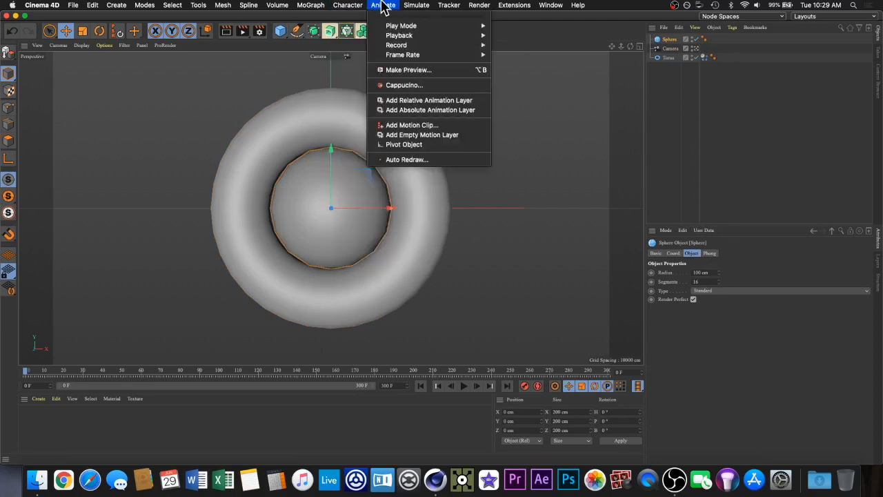
{"action": "mouse_move", "coordinate": [426, 6]}
{"action": "mouse_move", "coordinate": [431, 52]}
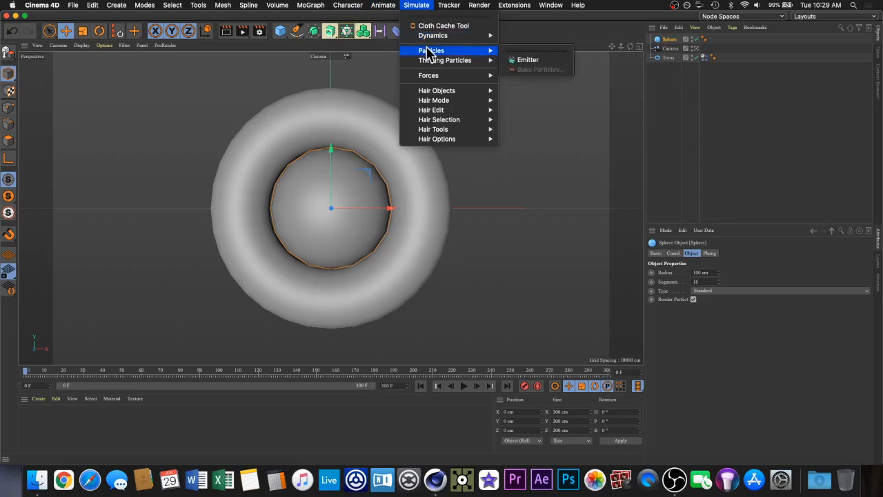
{"action": "left_click", "coordinate": [527, 61]}
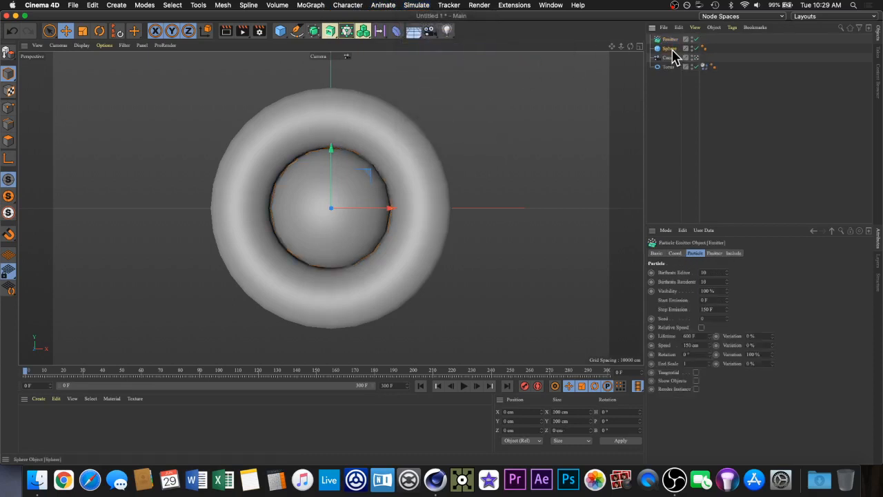
{"action": "left_click_drag", "start_coordinate": [675, 55], "coordinate": [677, 47]}
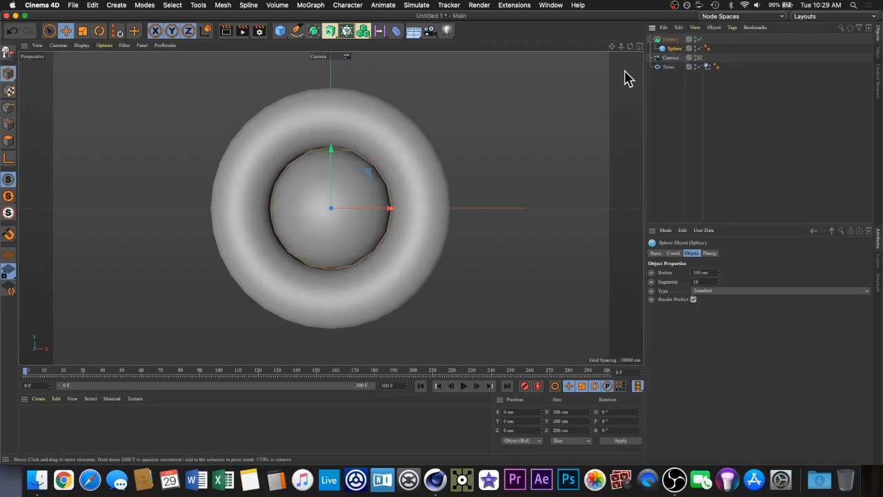
Step: Enable Show Objects on the particle emitter and set its pitch rotation to -90° so it emits downward
{"action": "left_click", "coordinate": [668, 39]}
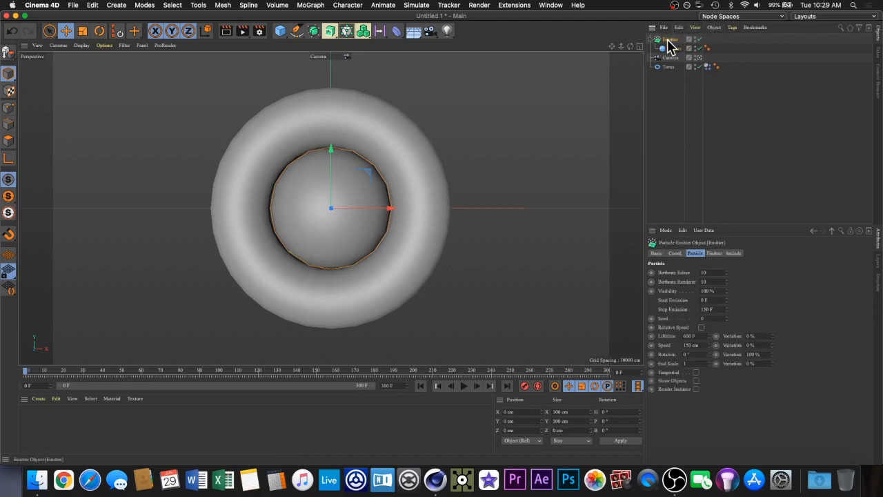
{"action": "left_click", "coordinate": [695, 380]}
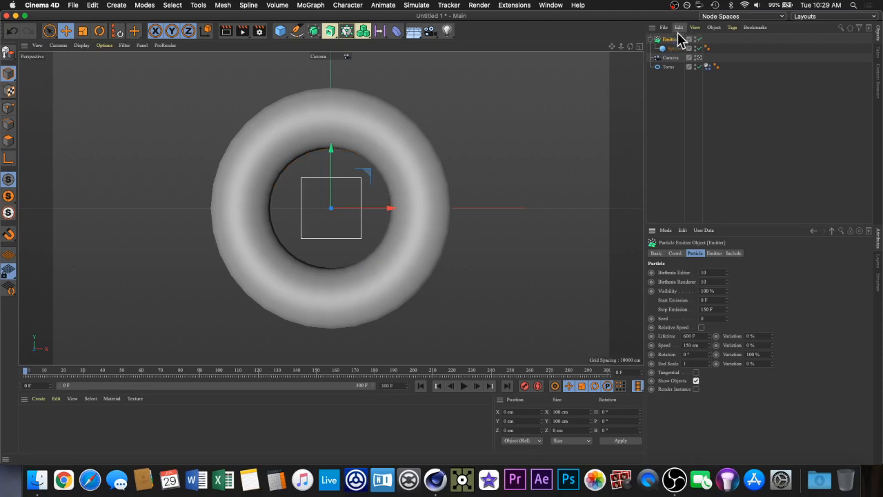
{"action": "left_click", "coordinate": [674, 254]}
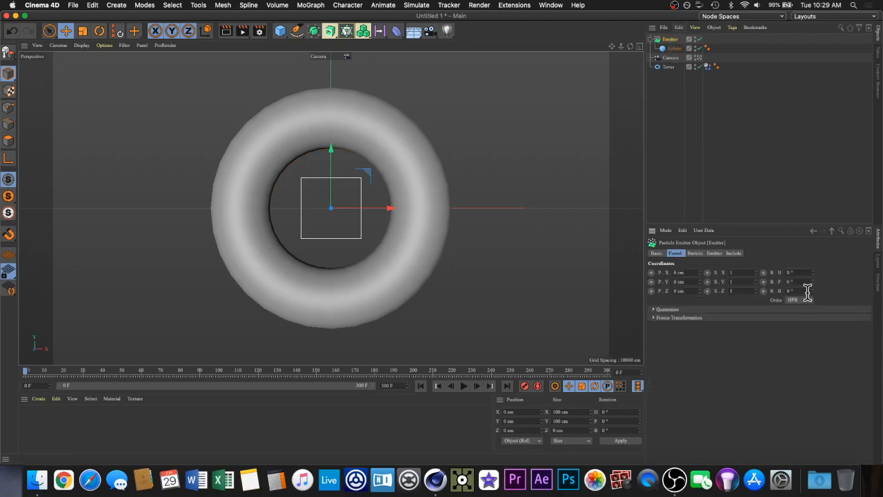
{"action": "mouse_move", "coordinate": [807, 293]}
{"action": "left_mouse_down"}
{"action": "mouse_move", "coordinate": [816, 295]}
{"action": "mouse_move", "coordinate": [816, 287]}
{"action": "mouse_move", "coordinate": [794, 280]}
{"action": "mouse_move", "coordinate": [803, 282]}
{"action": "left_mouse_up"}
{"action": "type", "text": "-90"}
{"action": "key", "text": "Return"}
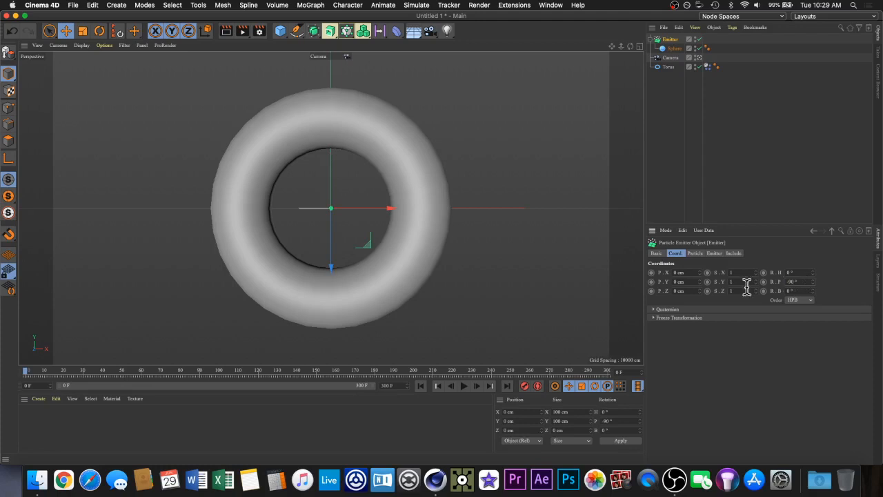
Step: Play the start of the simulation to check the emission, stop it and return to frame 0
{"action": "left_click", "coordinate": [462, 386]}
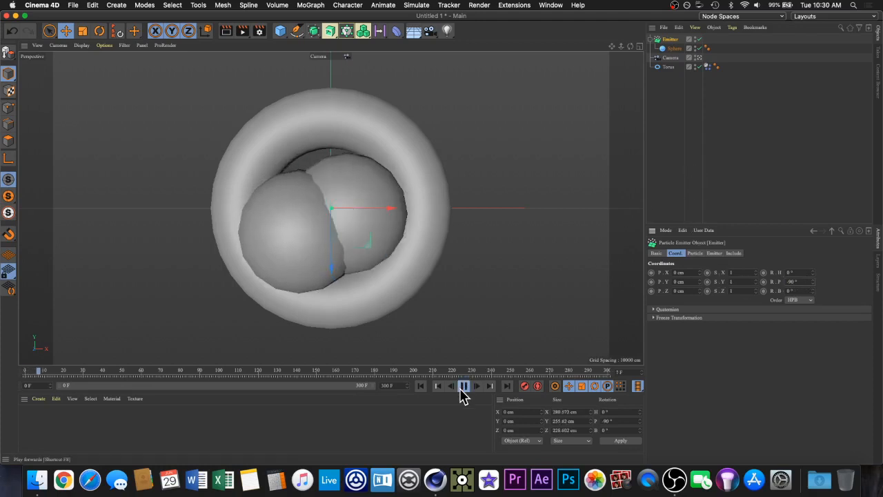
{"action": "left_click", "coordinate": [460, 387]}
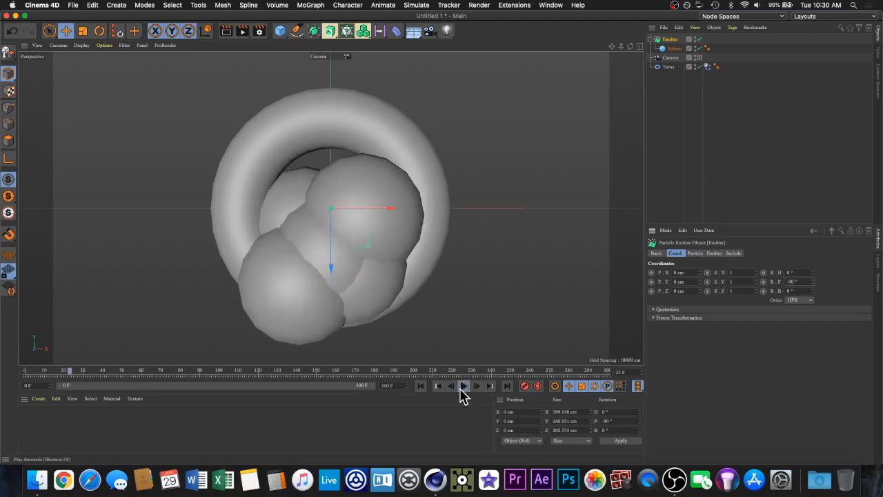
{"action": "left_click", "coordinate": [419, 386]}
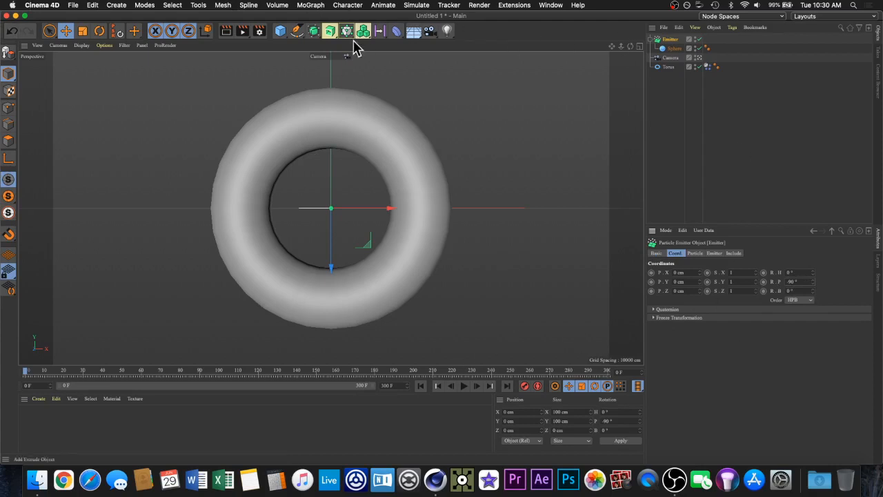
Step: Raise the emitter above the torus to a Y position of about 426.7 cm, checking it in the four-view layout
{"action": "left_click_drag", "start_coordinate": [331, 262], "coordinate": [339, 130]}
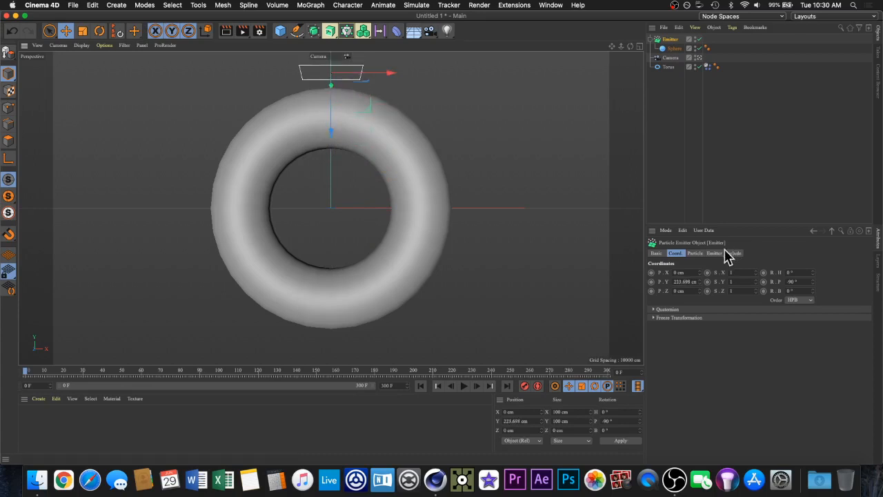
{"action": "left_click_drag", "start_coordinate": [699, 283], "coordinate": [699, 262]}
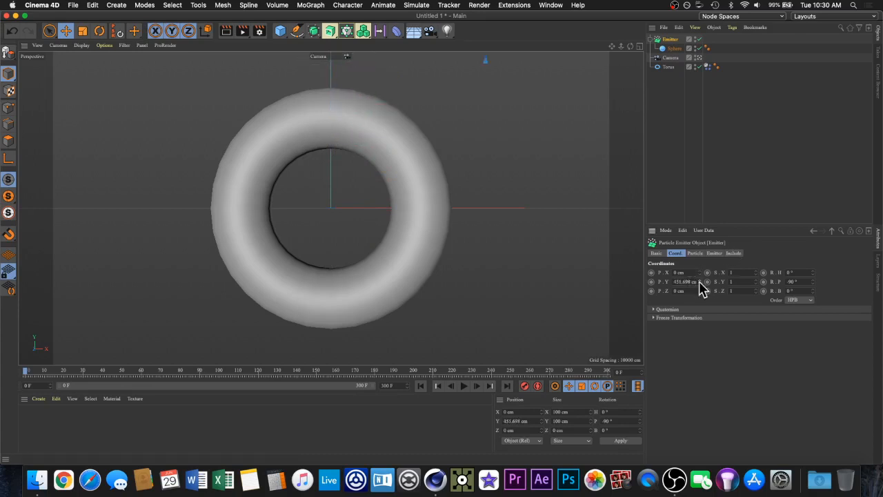
{"action": "left_click", "coordinate": [639, 48]}
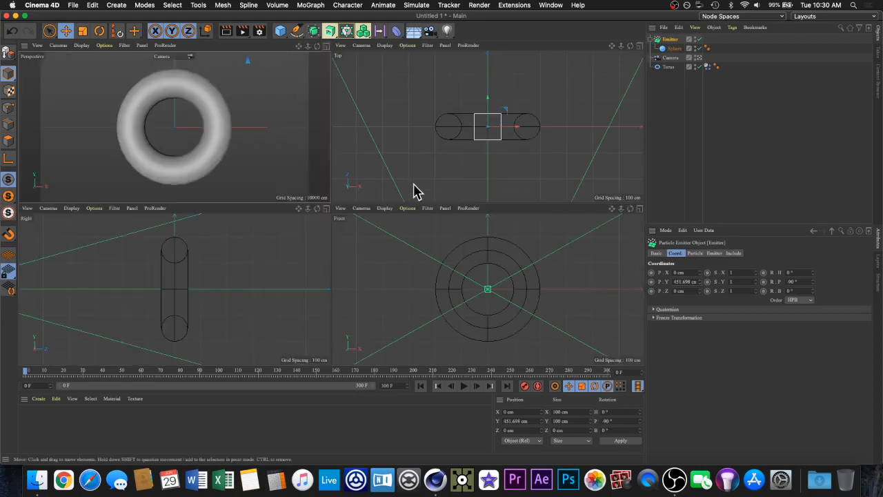
{"action": "left_click_drag", "start_coordinate": [620, 208], "coordinate": [636, 207]}
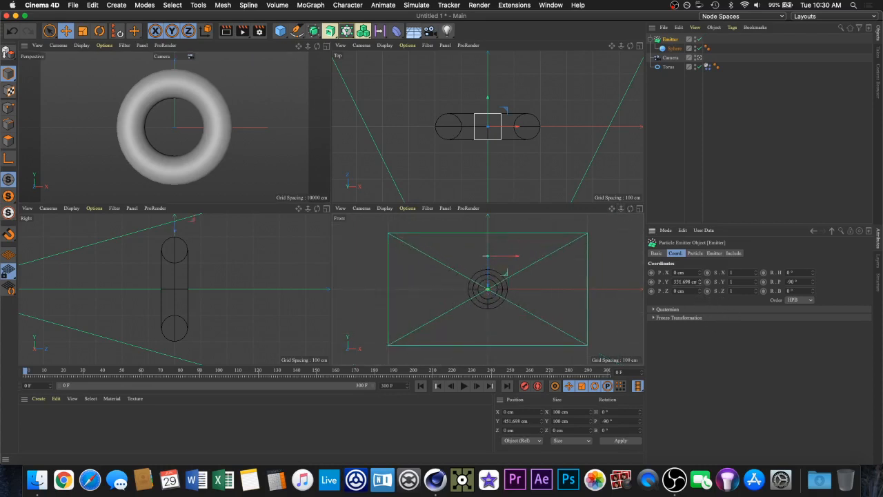
{"action": "left_click_drag", "start_coordinate": [699, 281], "coordinate": [699, 285]}
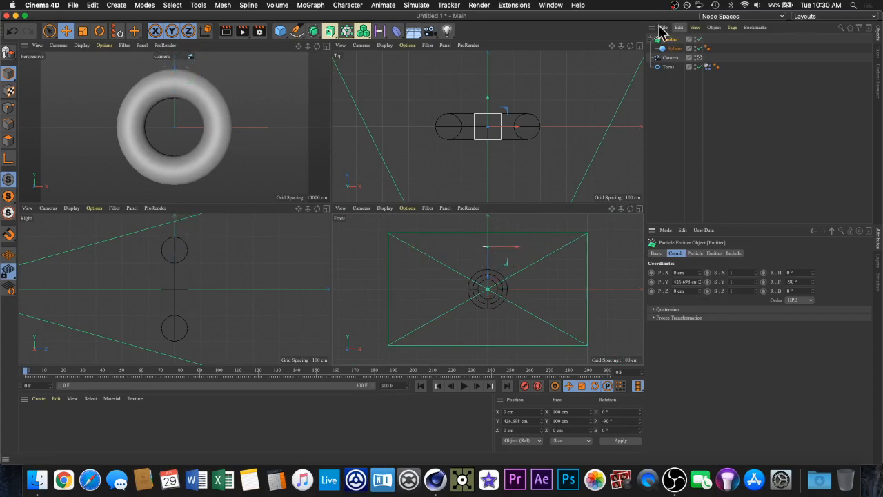
Step: Create two new materials and open the Reflectance settings of the material Mat in the Material Editor
{"action": "left_click", "coordinate": [672, 49]}
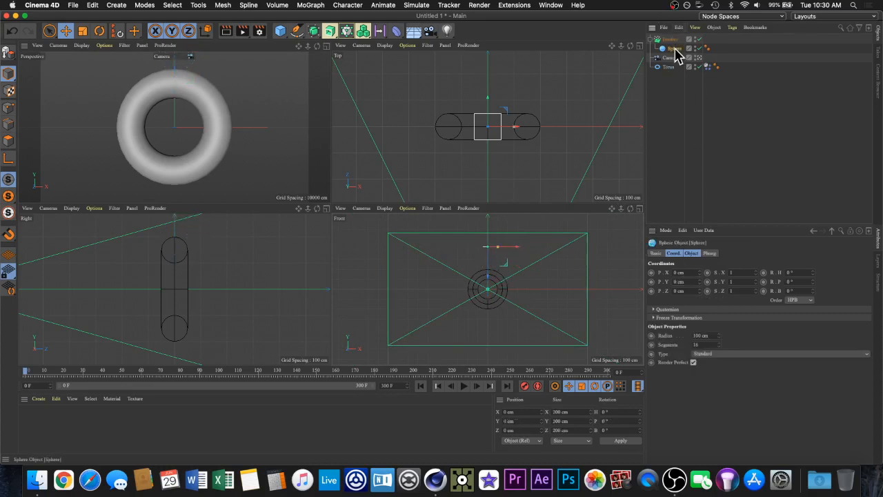
{"action": "double_click", "coordinate": [263, 418]}
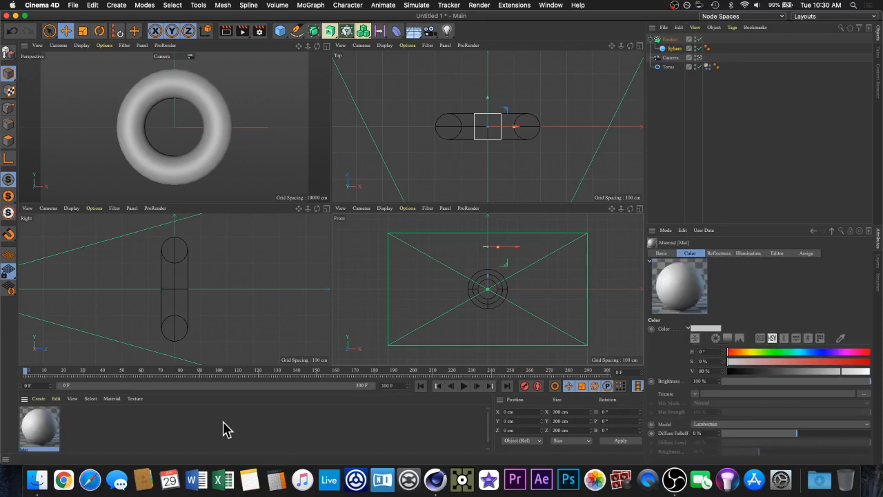
{"action": "double_click", "coordinate": [224, 429]}
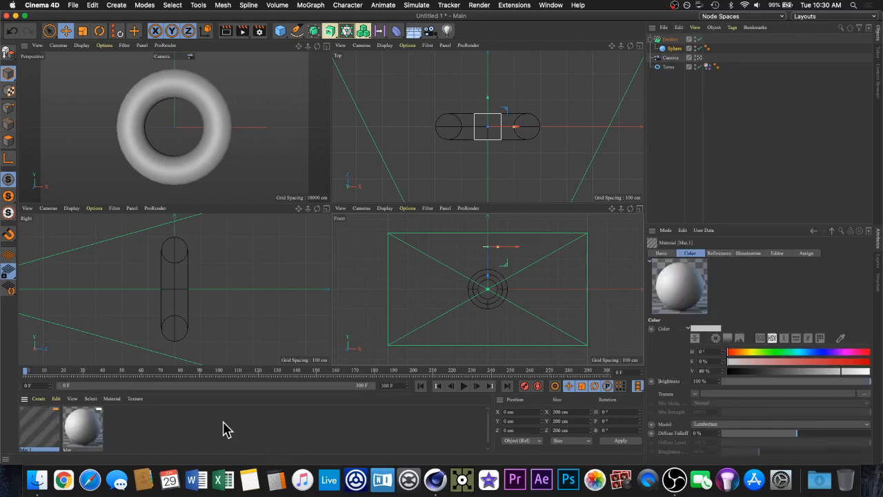
{"action": "left_click", "coordinate": [84, 427]}
{"action": "double_click", "coordinate": [84, 427]}
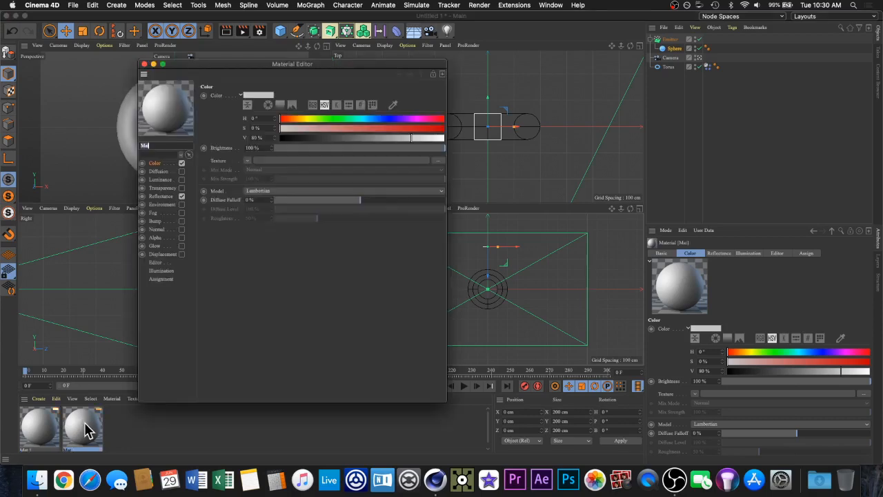
{"action": "left_click", "coordinate": [164, 196]}
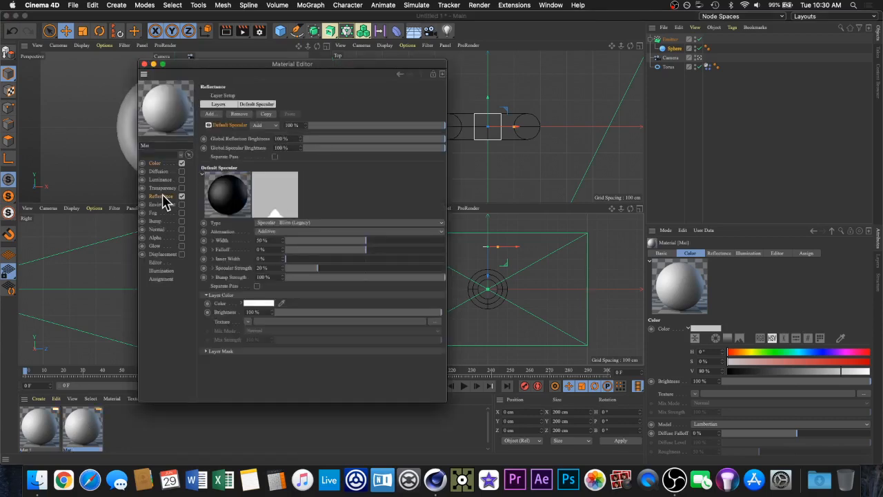
{"action": "left_click_drag", "start_coordinate": [235, 69], "coordinate": [362, 70]}
Step: Duplicate the sphere inside the emitter
{"action": "left_click", "coordinate": [673, 49]}
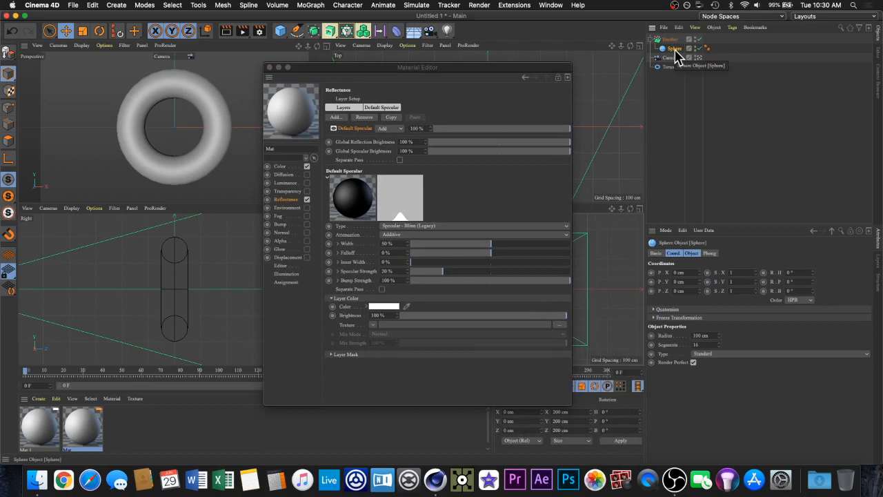
{"action": "left_click_drag", "start_coordinate": [676, 54], "coordinate": [674, 50]}
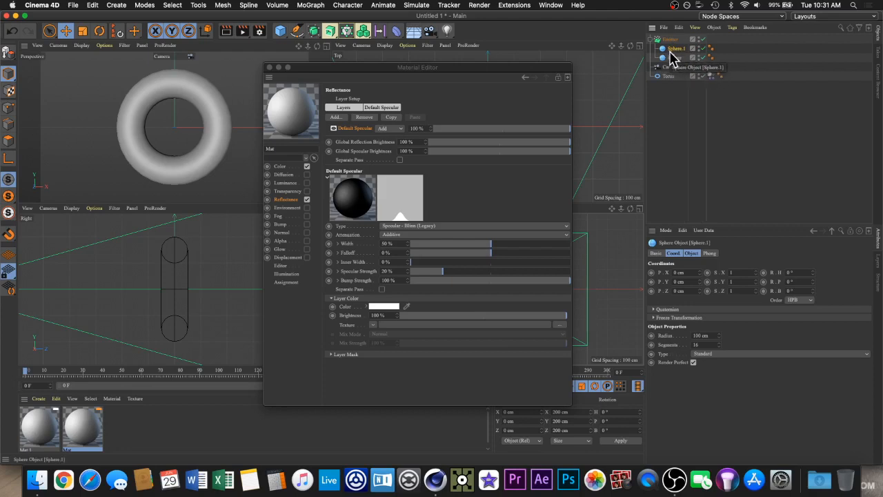
{"action": "left_click", "coordinate": [222, 100]}
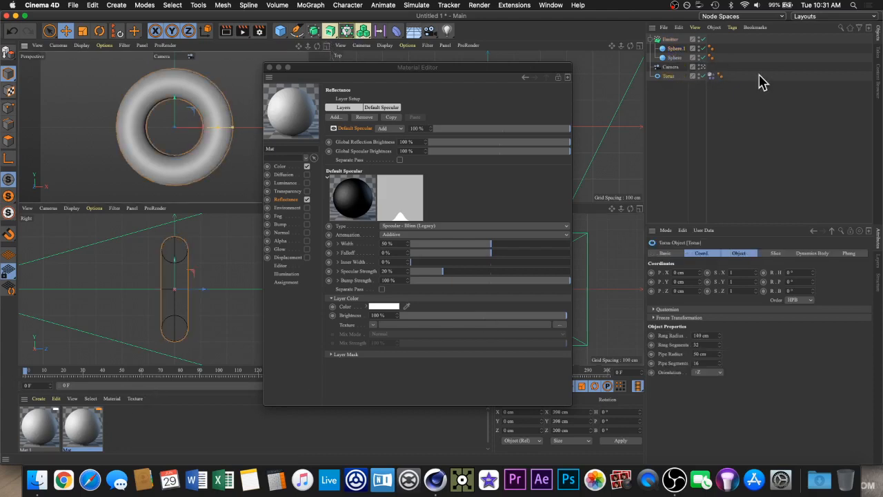
{"action": "left_click", "coordinate": [676, 58]}
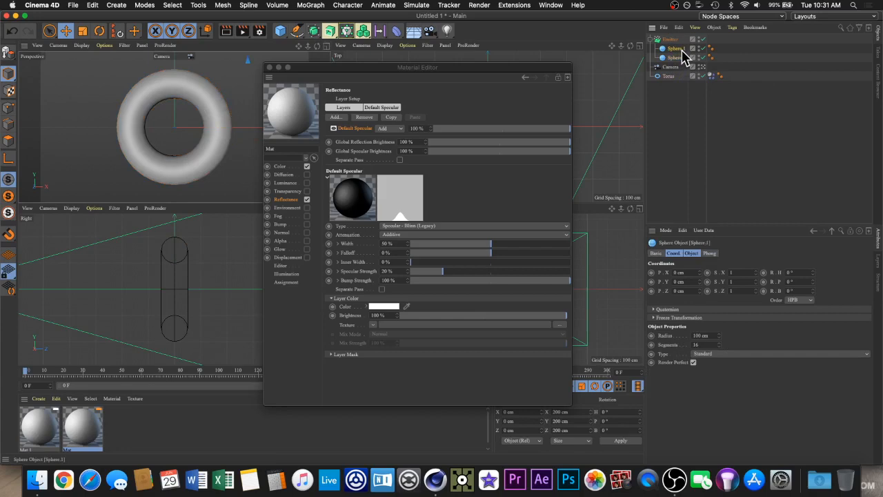
{"action": "left_click", "coordinate": [667, 58]}
{"action": "left_click", "coordinate": [674, 40]}
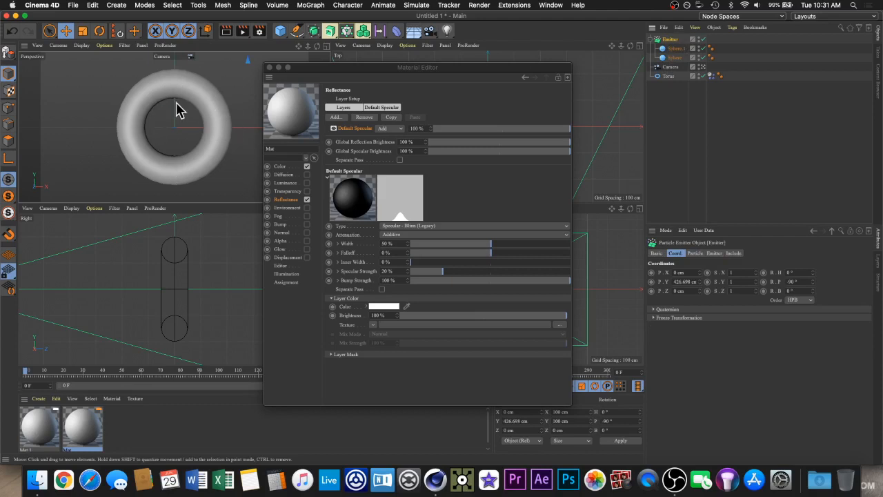
Step: Add a third material and close the Material Editor
{"action": "double_click", "coordinate": [142, 442]}
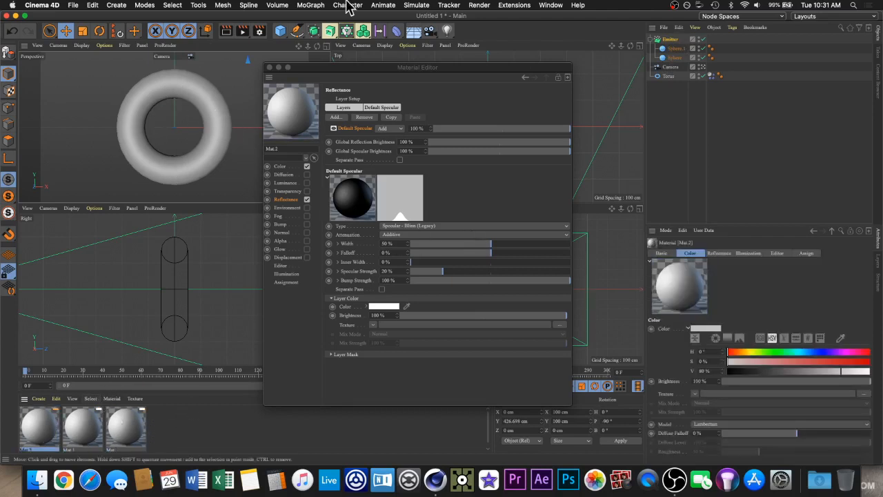
{"action": "left_click", "coordinate": [270, 67]}
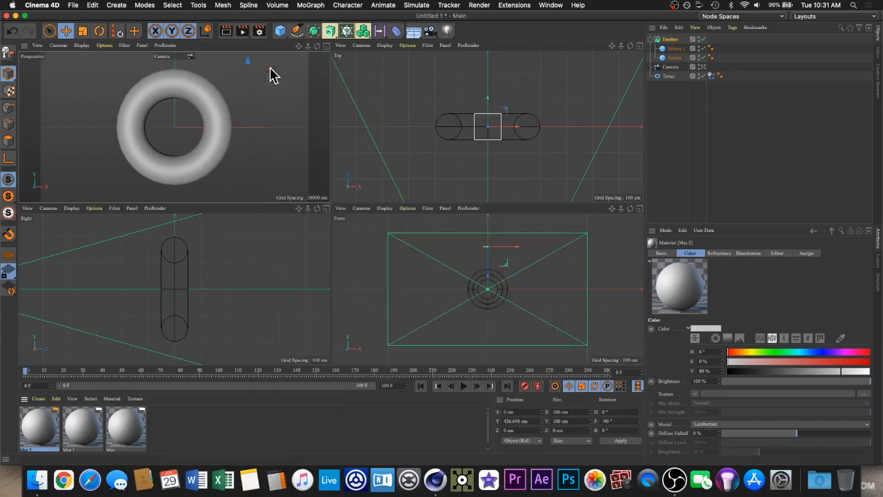
Step: In the material Mat, disable Reflectance and enable Transparency with the Milk refraction preset
{"action": "double_click", "coordinate": [128, 441]}
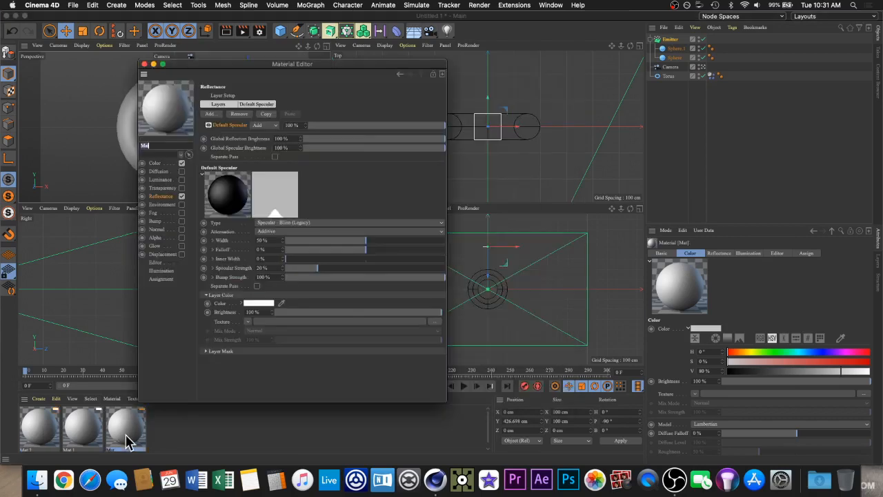
{"action": "left_click", "coordinate": [182, 196]}
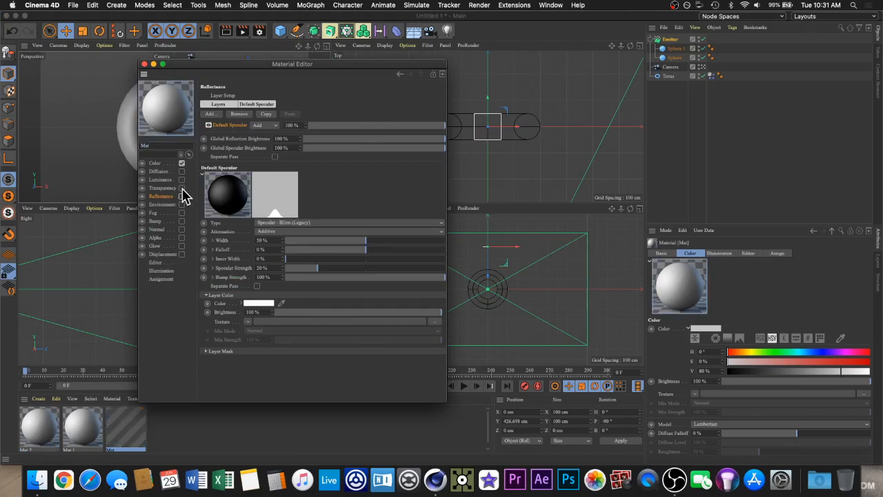
{"action": "left_click", "coordinate": [182, 188]}
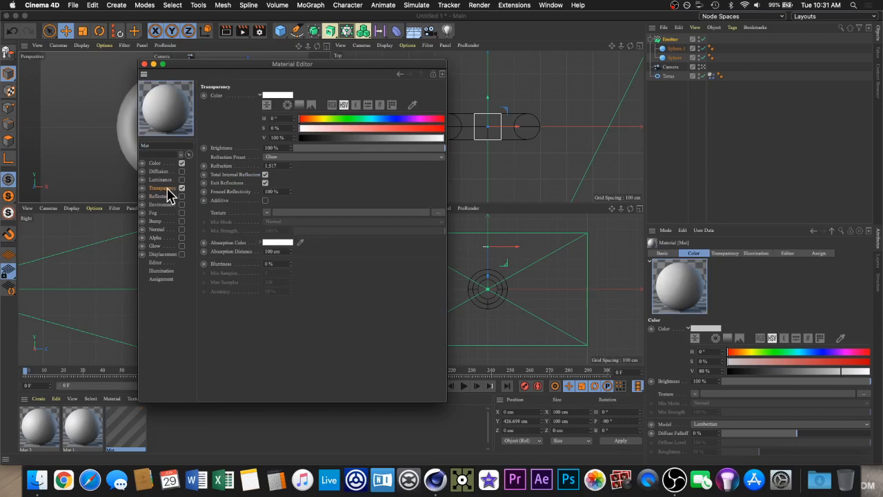
{"action": "left_click", "coordinate": [304, 158]}
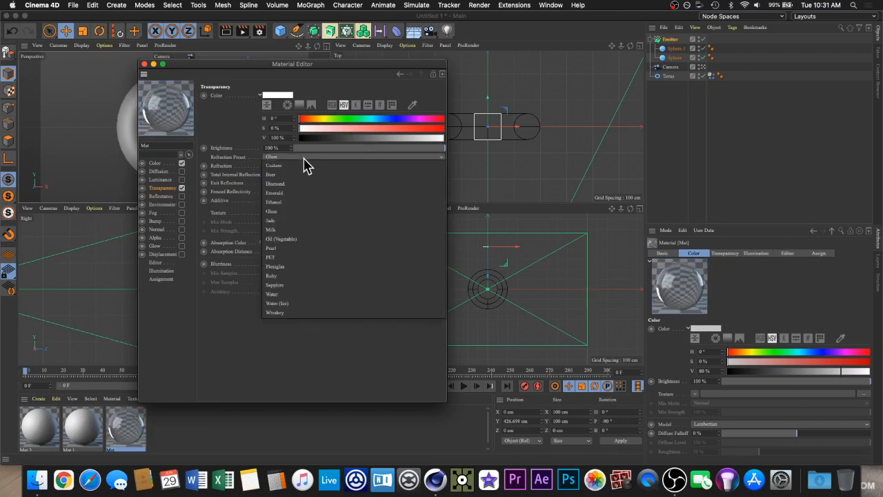
{"action": "left_click", "coordinate": [298, 231]}
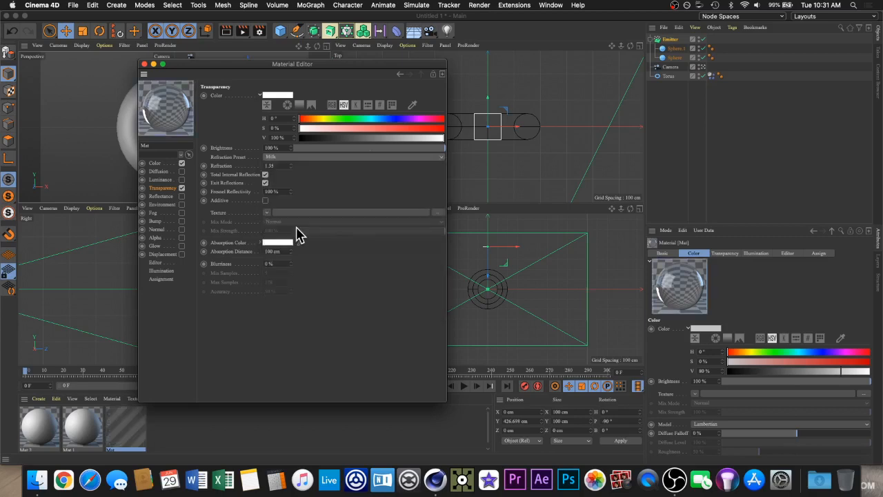
{"action": "left_click", "coordinate": [305, 158]}
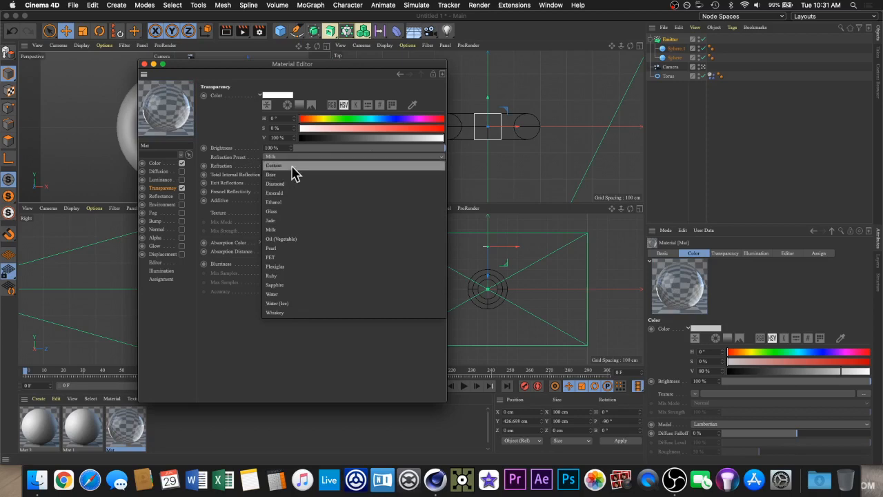
{"action": "left_click", "coordinate": [239, 112]}
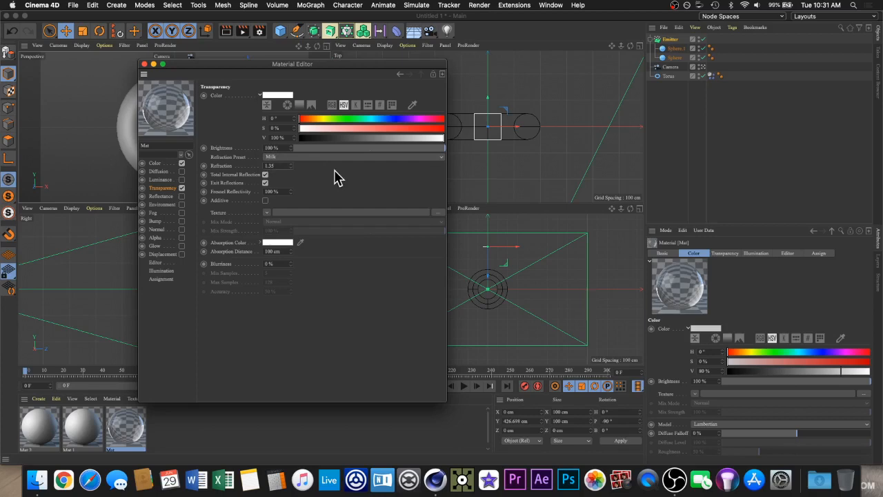
Step: Set the material's base color to light blue with hue 197°, saturation 55% and value 100%
{"action": "left_click", "coordinate": [172, 163]}
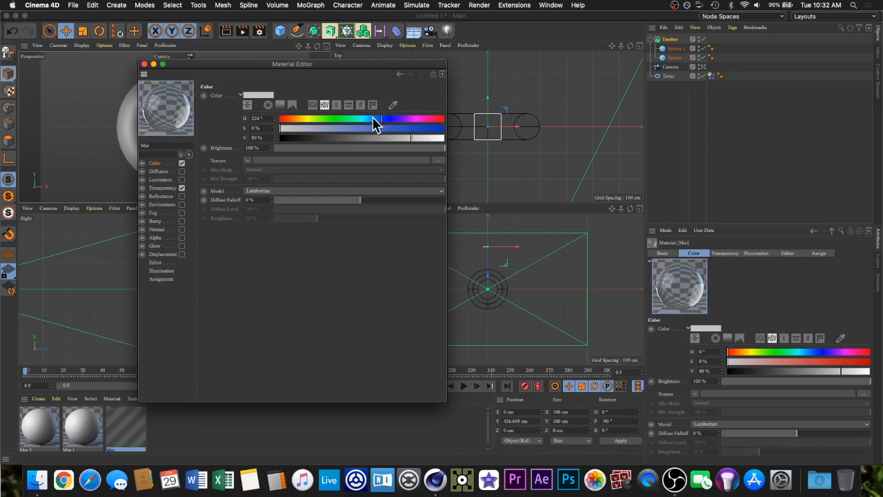
{"action": "left_click", "coordinate": [373, 120]}
{"action": "mouse_move", "coordinate": [372, 128]}
{"action": "left_mouse_down"}
{"action": "mouse_move", "coordinate": [366, 135]}
{"action": "mouse_move", "coordinate": [373, 131]}
{"action": "left_mouse_up"}
{"action": "left_click_drag", "start_coordinate": [426, 136], "coordinate": [476, 142]}
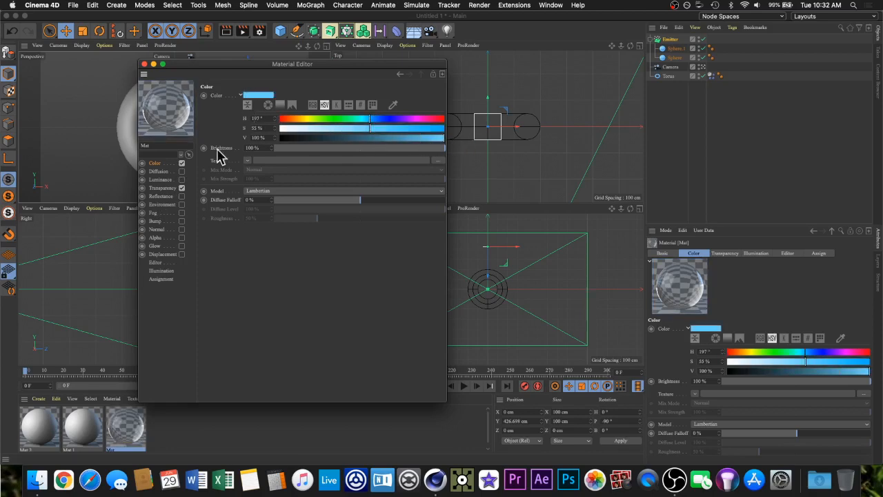
Step: Shift the transparency color's hue to blue and return to the material's Color settings
{"action": "left_click", "coordinate": [164, 188]}
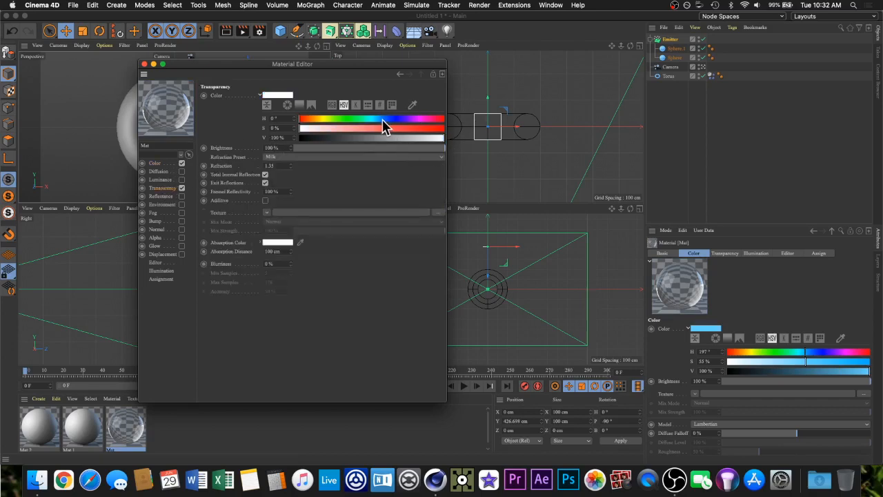
{"action": "left_click", "coordinate": [383, 121]}
{"action": "left_click", "coordinate": [168, 164]}
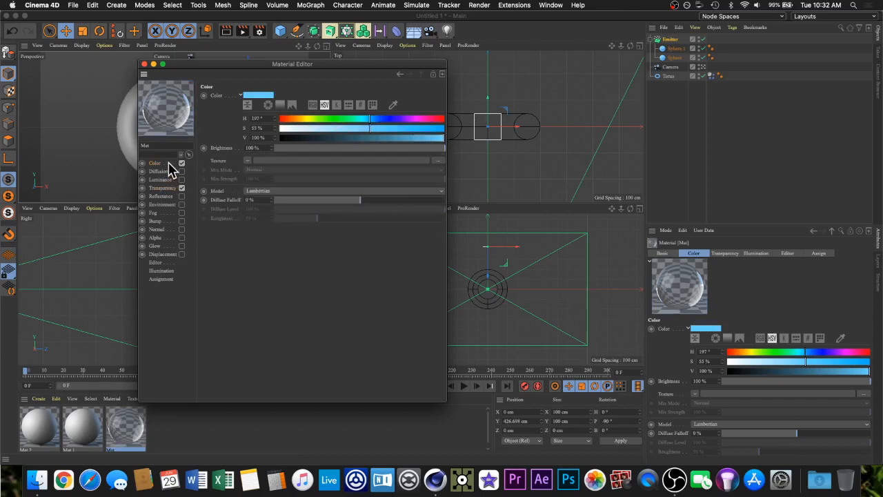
{"action": "left_click", "coordinate": [248, 160]}
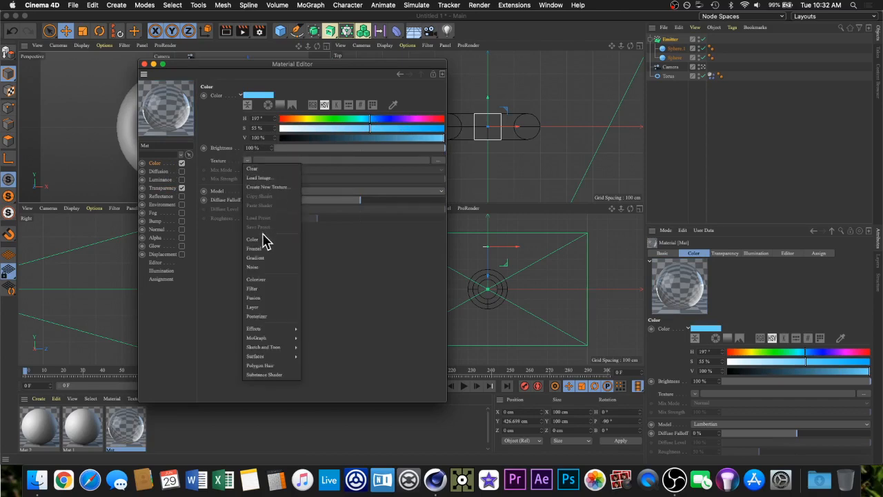
{"action": "left_click", "coordinate": [227, 184]}
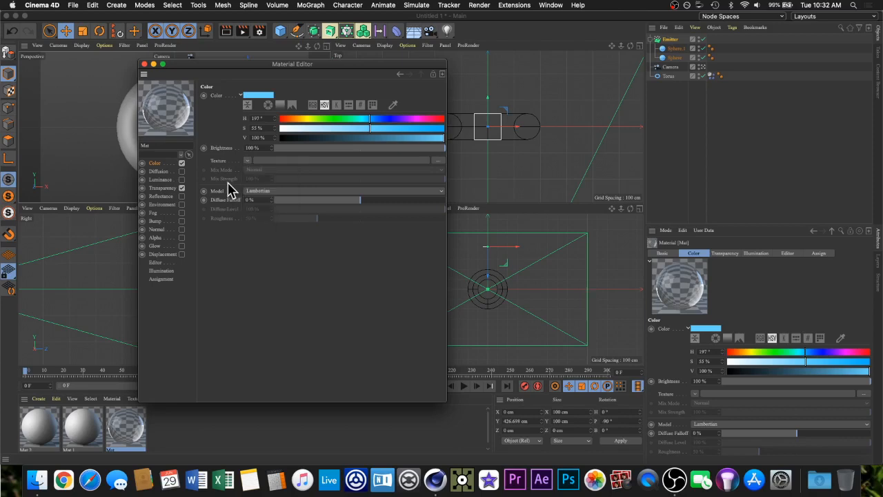
{"action": "left_click", "coordinate": [242, 96]}
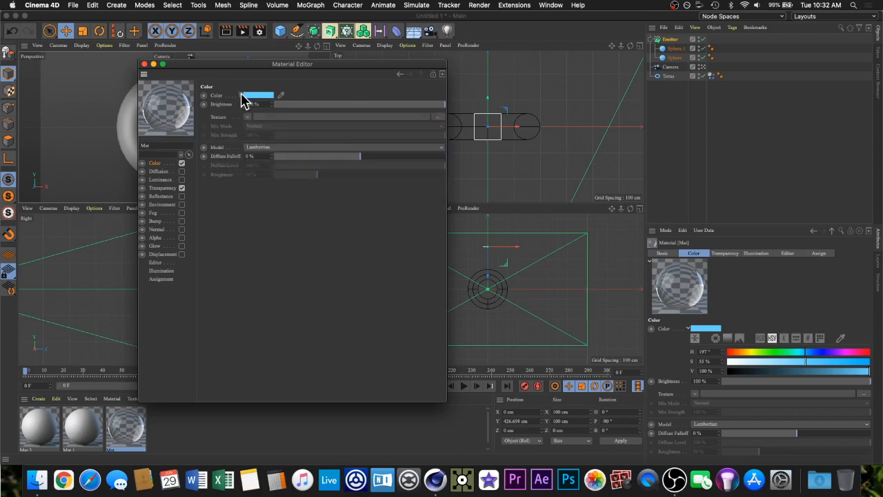
{"action": "left_click", "coordinate": [243, 96]}
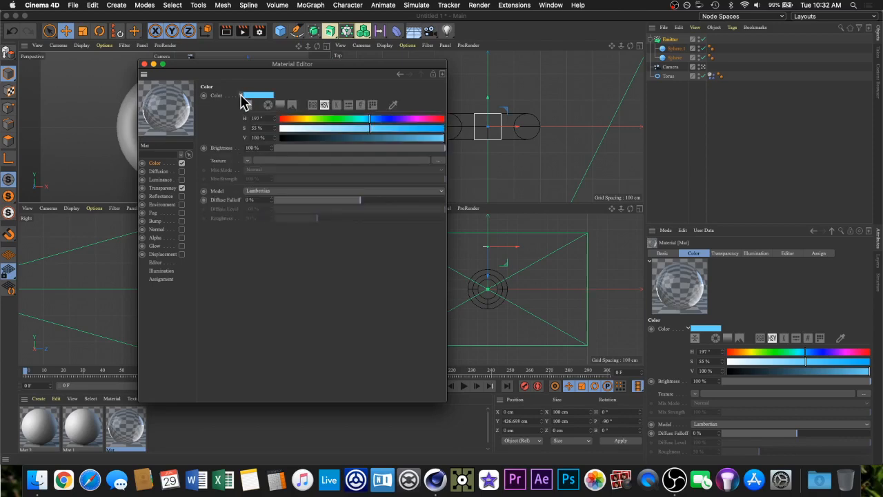
{"action": "left_click", "coordinate": [242, 96]}
{"action": "left_click", "coordinate": [242, 95]}
Step: Copy the base color's hex value 73D7FF into the material's transparency color and switch that color's display to HSV
{"action": "left_click", "coordinate": [360, 106]}
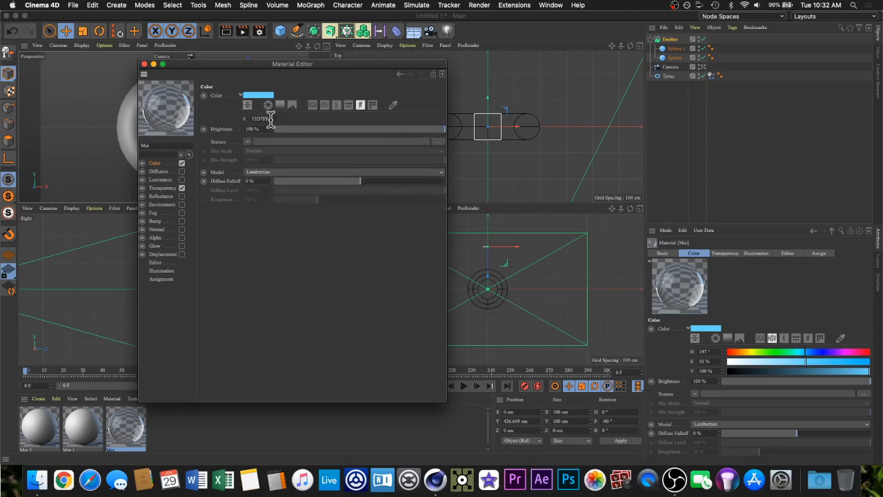
{"action": "left_click_drag", "start_coordinate": [270, 120], "coordinate": [235, 117]}
{"action": "key", "text": "cmd+c"}
{"action": "left_click", "coordinate": [161, 189]}
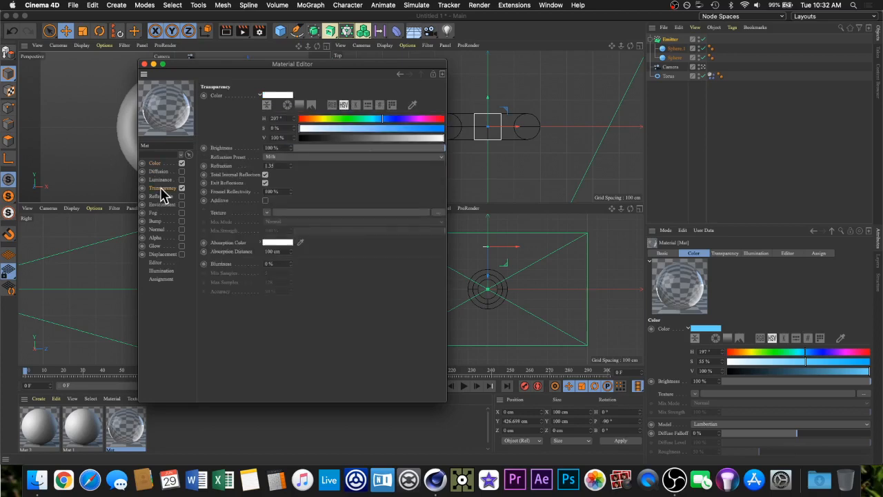
{"action": "left_click", "coordinate": [380, 104]}
{"action": "double_click", "coordinate": [293, 118]}
{"action": "key", "text": "cmd+v"}
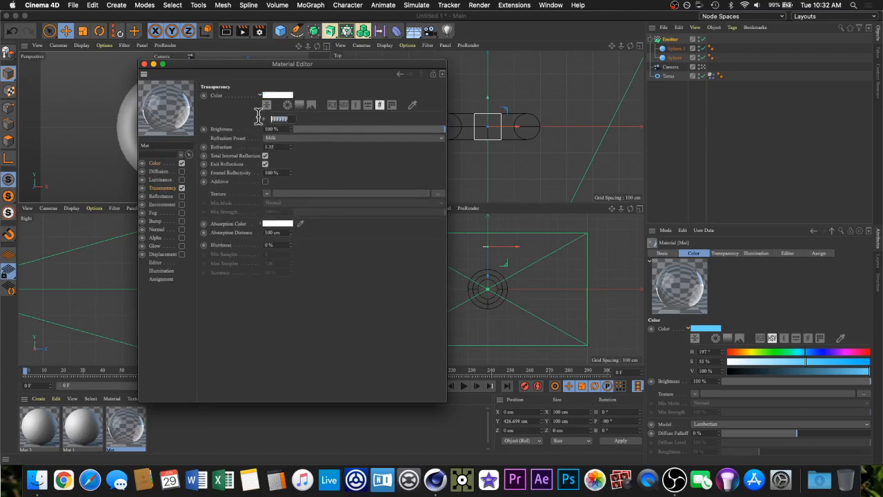
{"action": "key", "text": "Return"}
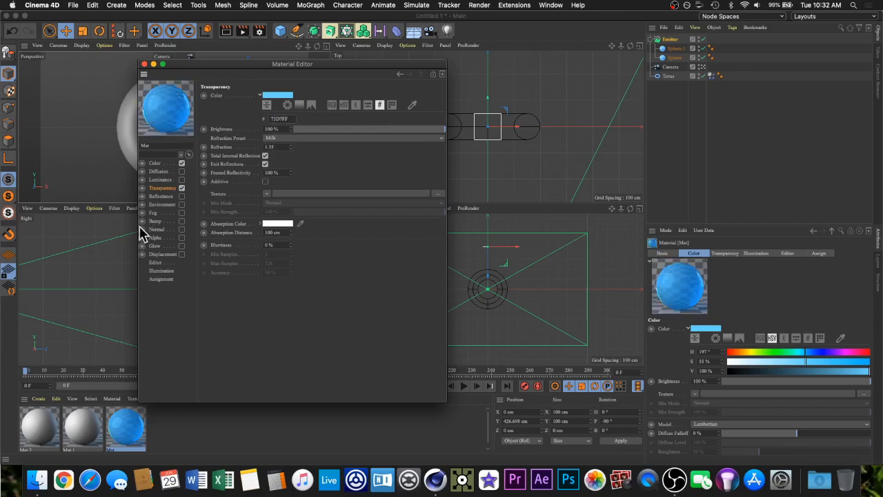
{"action": "left_click", "coordinate": [333, 106]}
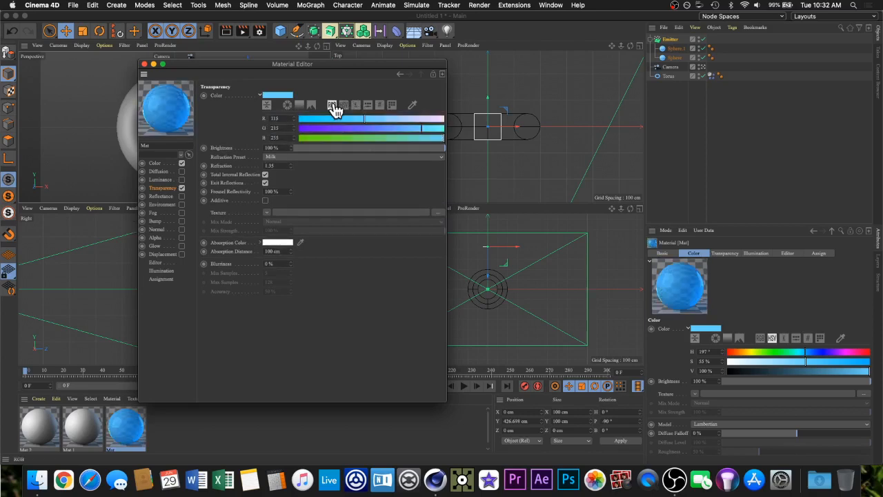
{"action": "left_click", "coordinate": [344, 105]}
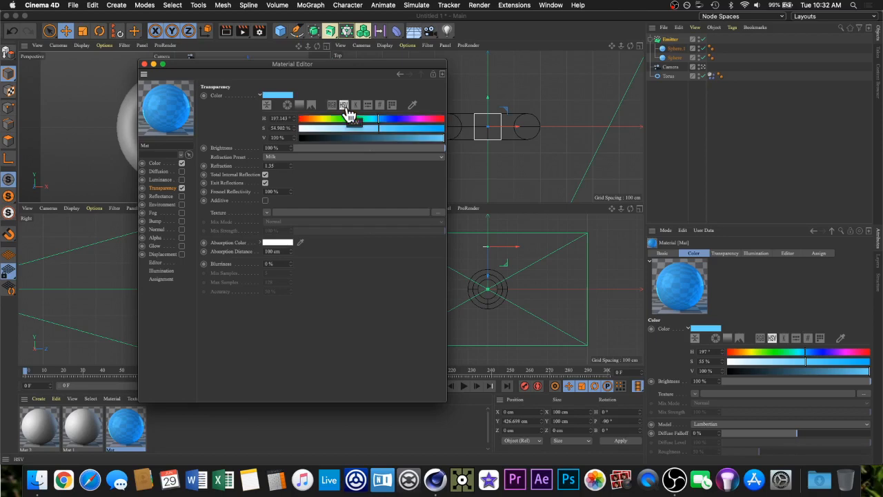
{"action": "left_click", "coordinate": [431, 147]}
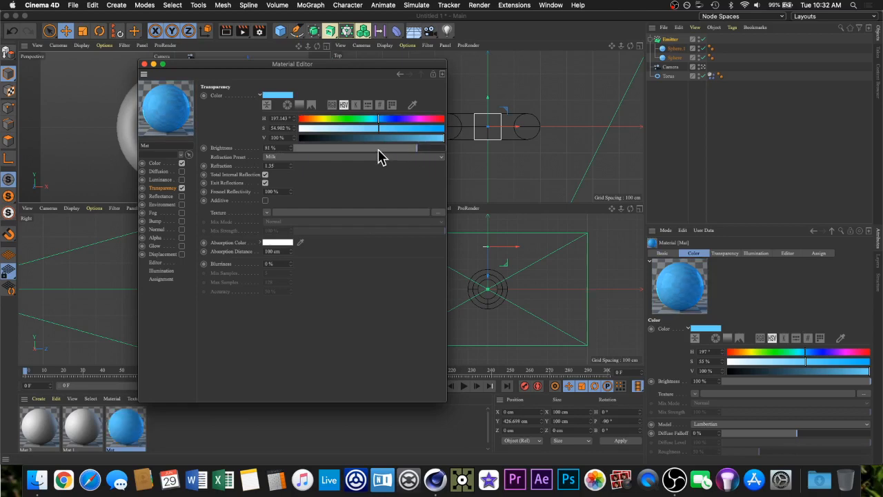
{"action": "left_click", "coordinate": [378, 149]}
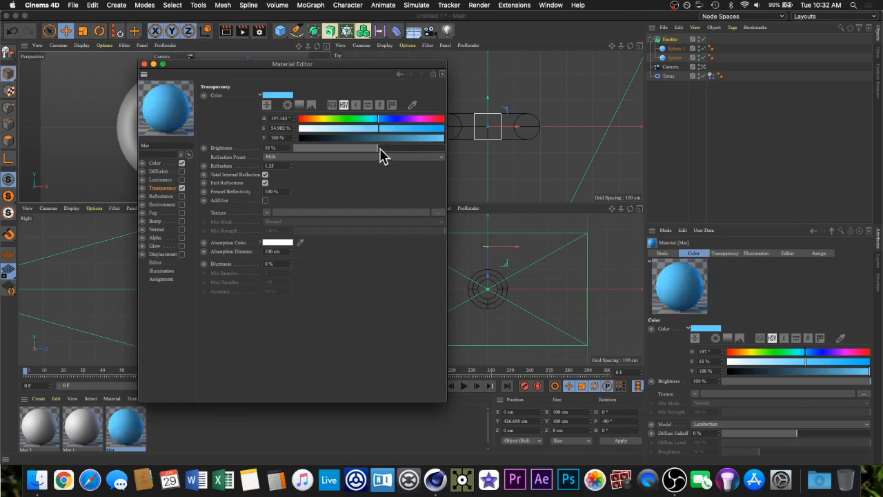
{"action": "left_click_drag", "start_coordinate": [380, 149], "coordinate": [453, 147]}
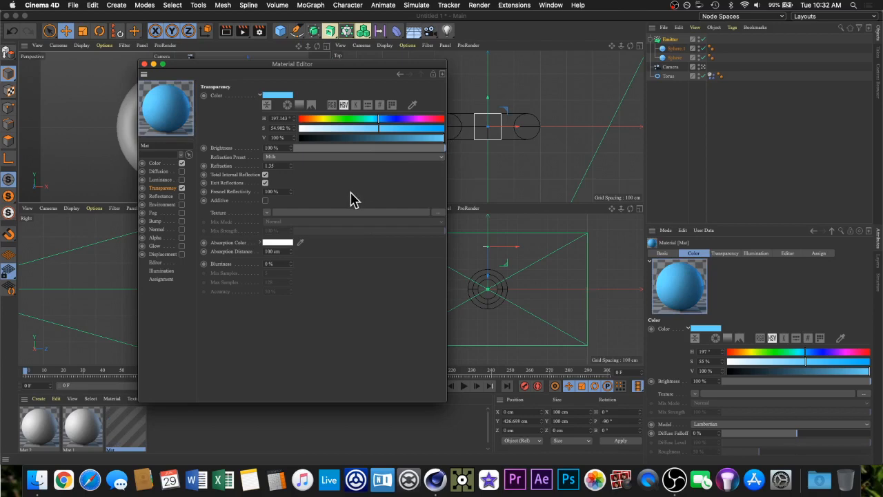
Step: Lower the transparency color's saturation to 19% and choose the Water refraction preset
{"action": "left_click", "coordinate": [343, 128]}
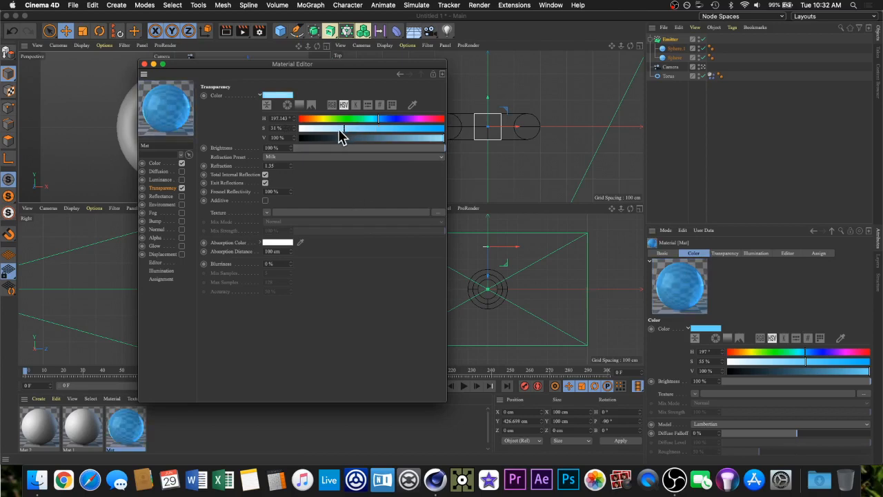
{"action": "left_click", "coordinate": [336, 128]}
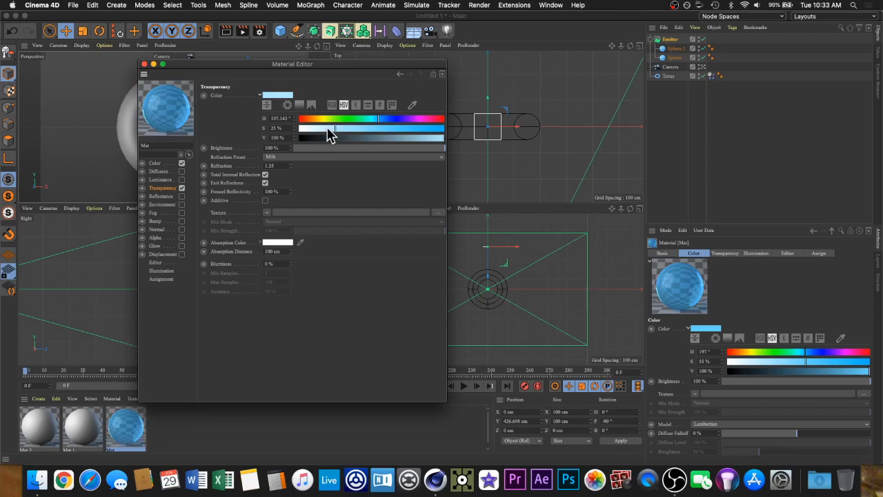
{"action": "left_click", "coordinate": [327, 128]}
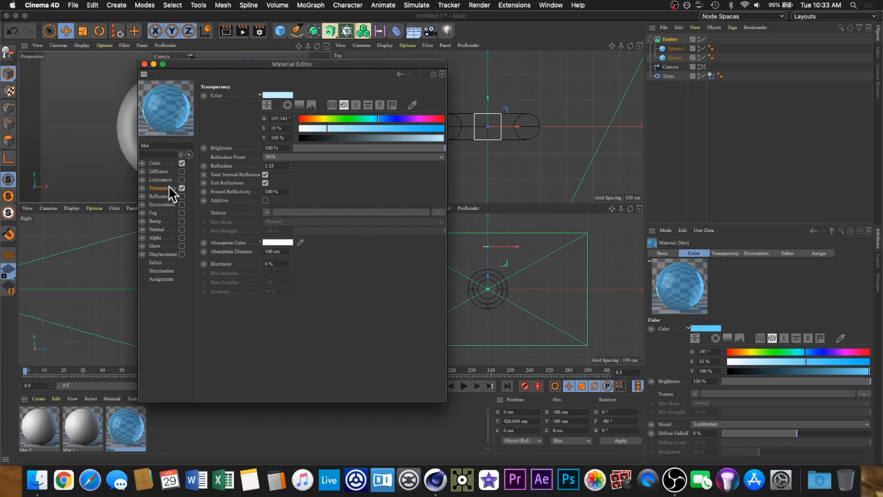
{"action": "left_click", "coordinate": [297, 157]}
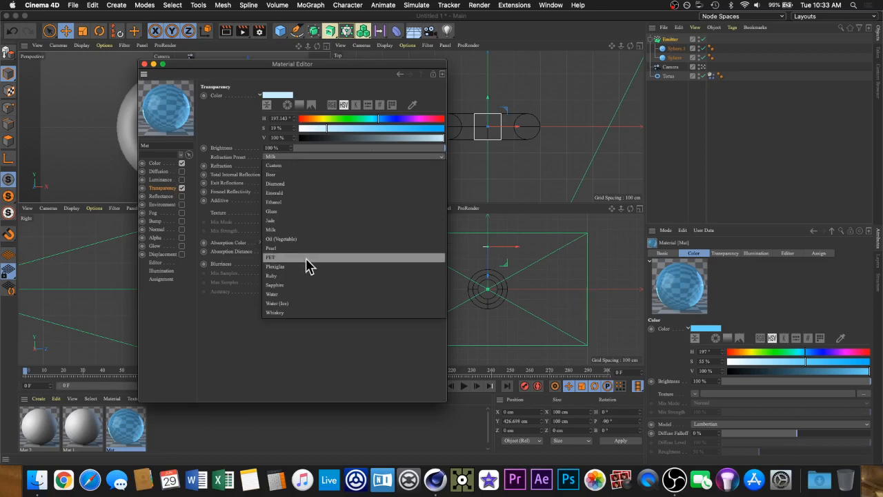
{"action": "left_click", "coordinate": [308, 295]}
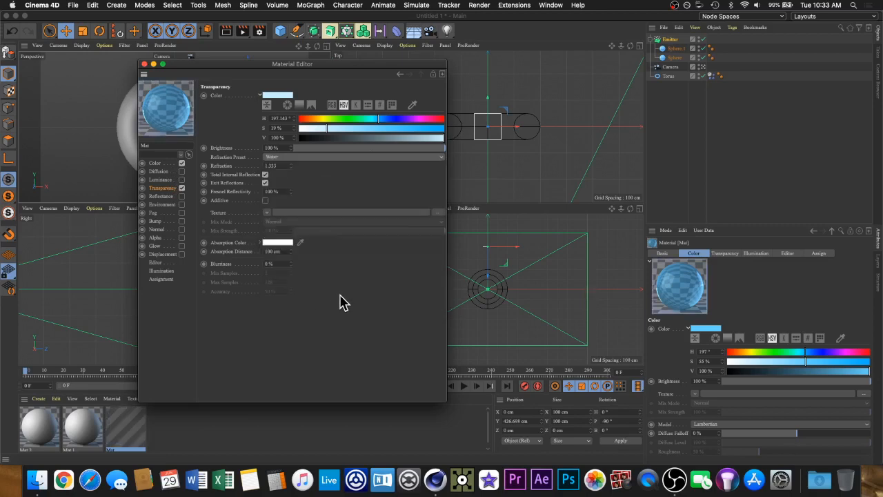
Step: Close the Material Editor and apply the light blue material Mat to the torus
{"action": "left_click", "coordinate": [144, 64]}
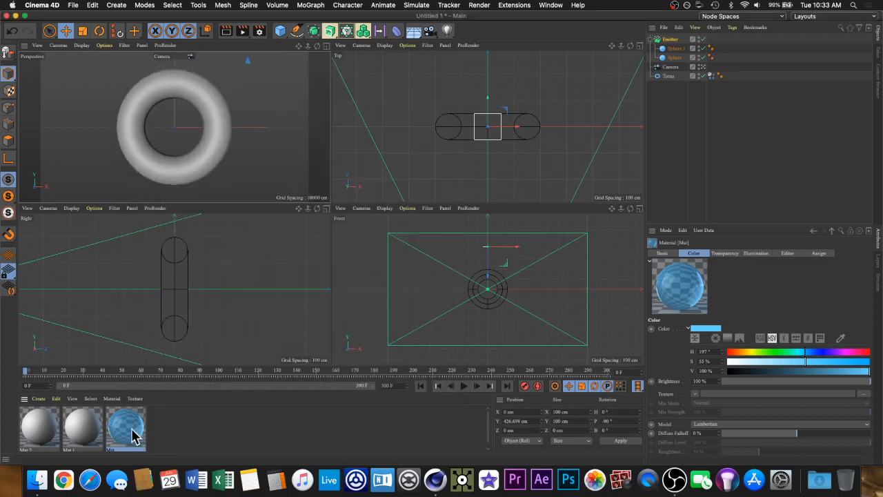
{"action": "left_click_drag", "start_coordinate": [133, 433], "coordinate": [226, 152]}
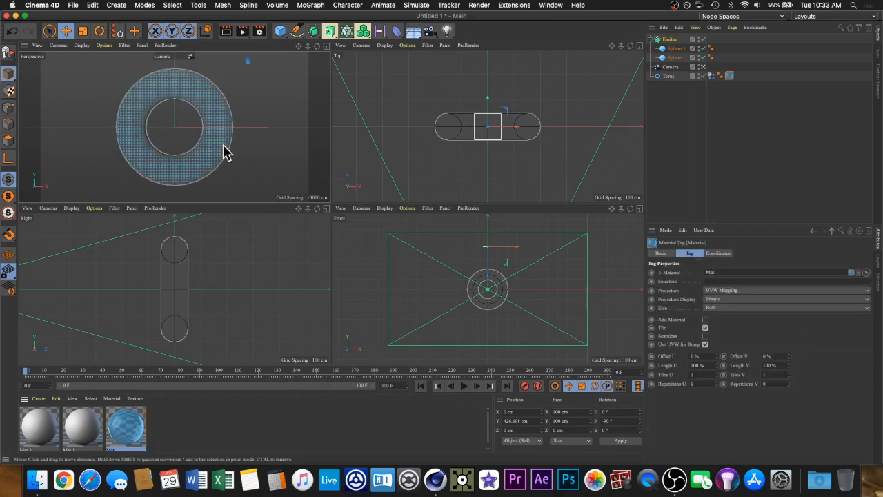
Step: Set the base color of the material Mat.1 to green with hue 122°, saturation 100% and value 100%
{"action": "double_click", "coordinate": [90, 424]}
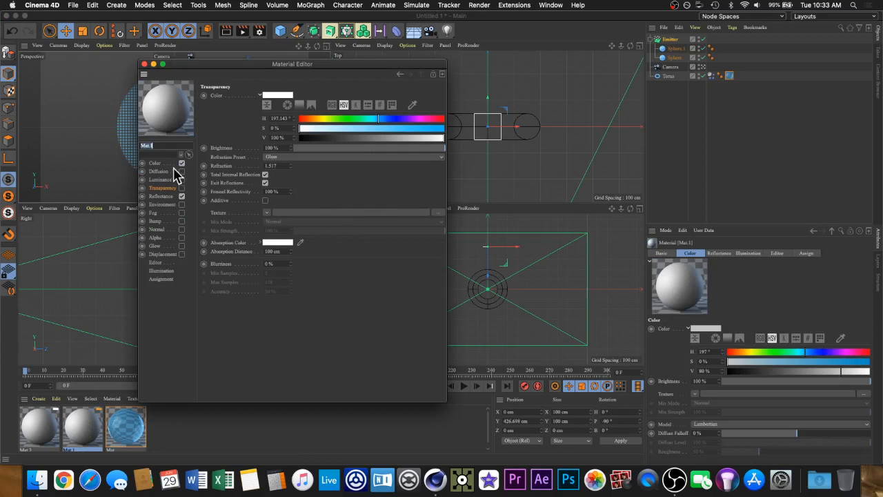
{"action": "left_click", "coordinate": [168, 163]}
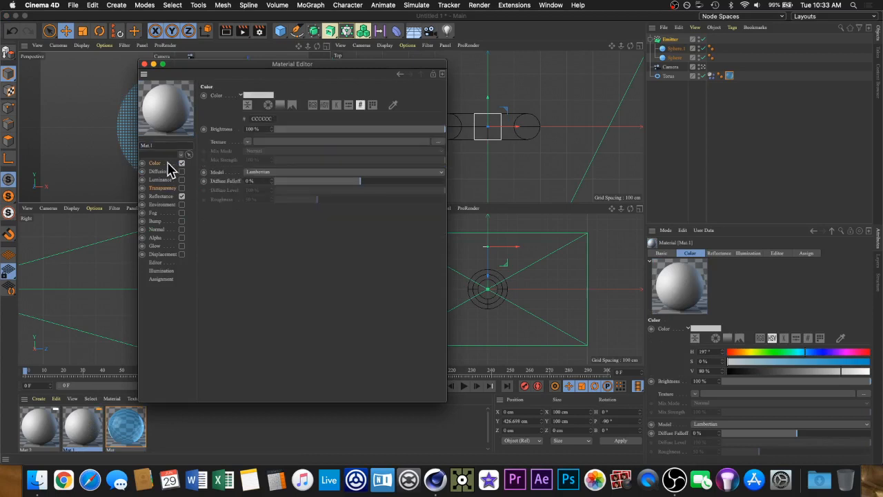
{"action": "left_click", "coordinate": [324, 105]}
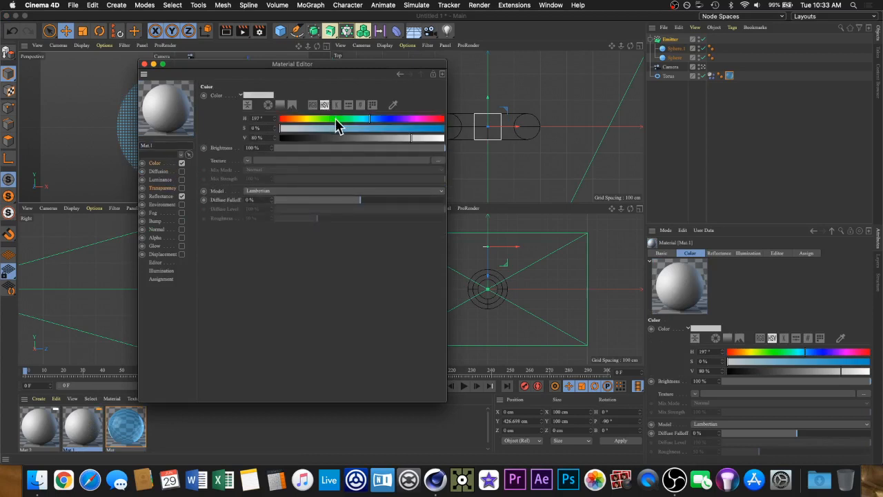
{"action": "left_click", "coordinate": [336, 119]}
{"action": "left_click_drag", "start_coordinate": [365, 128], "coordinate": [457, 140]}
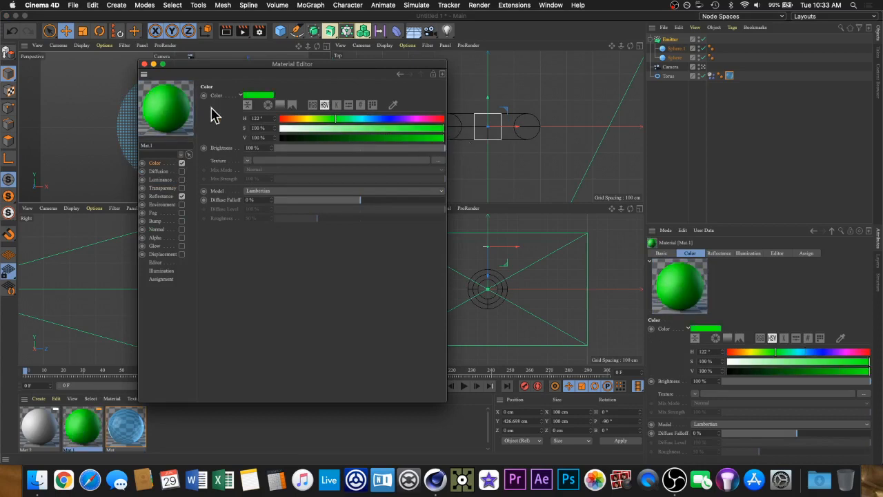
{"action": "left_click", "coordinate": [169, 197]}
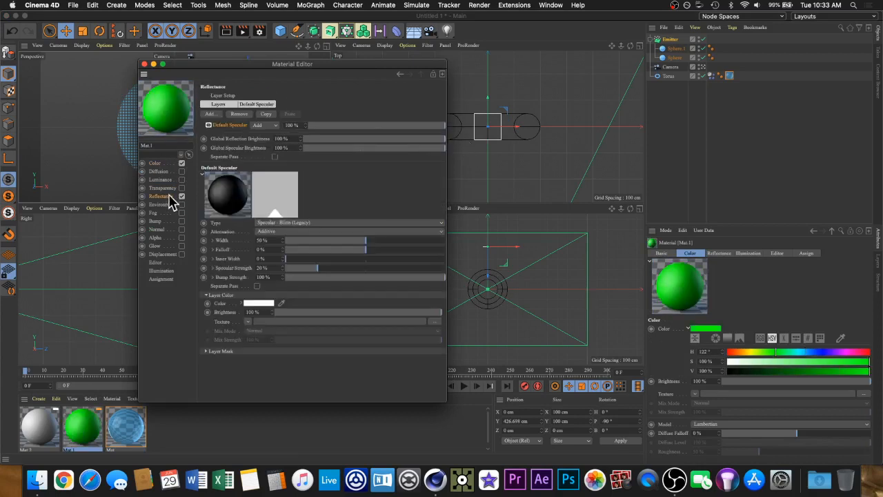
{"action": "left_click", "coordinate": [156, 163]}
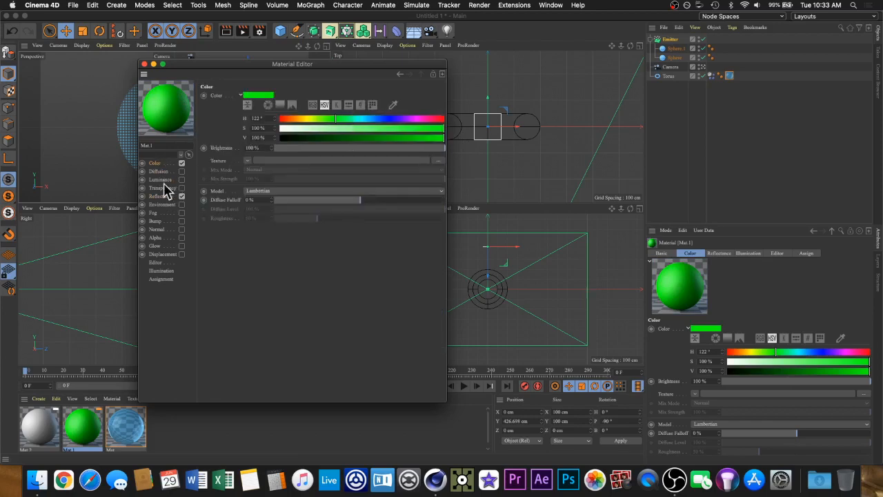
Step: Enable Transparency in Mat.1 and copy the base color's hex value 00FF08 into the transparency color
{"action": "left_click", "coordinate": [360, 105]}
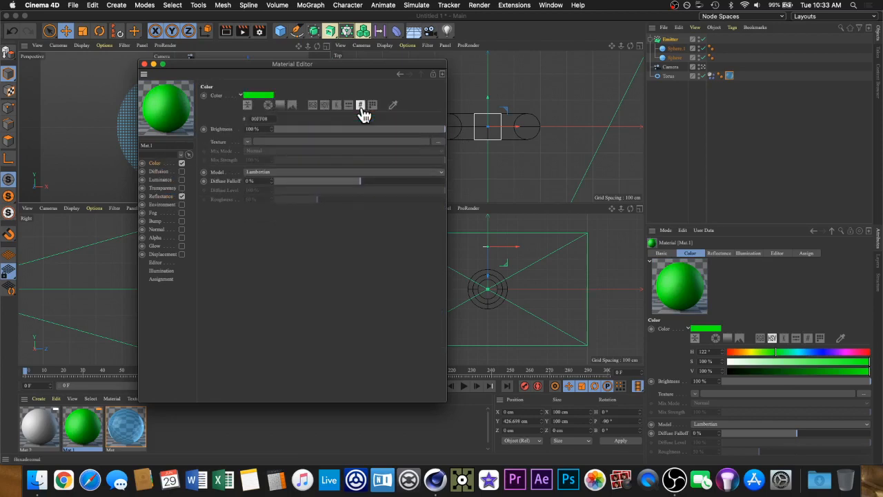
{"action": "double_click", "coordinate": [269, 118]}
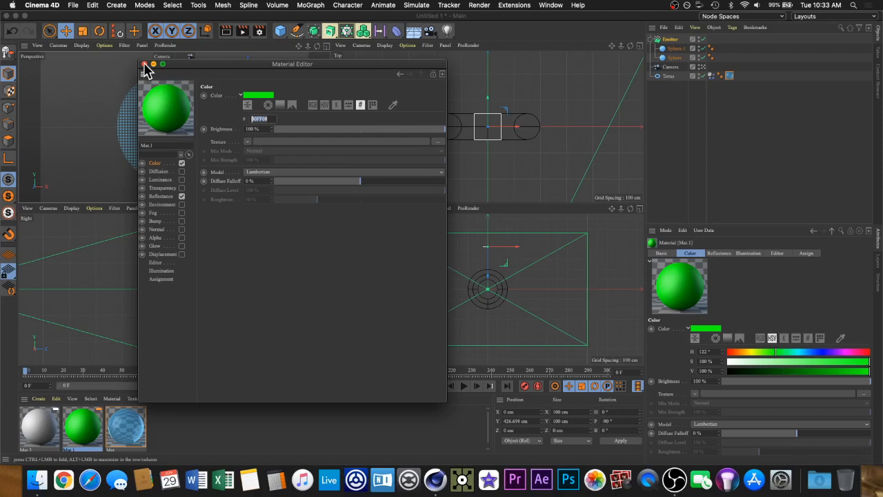
{"action": "left_click", "coordinate": [165, 197]}
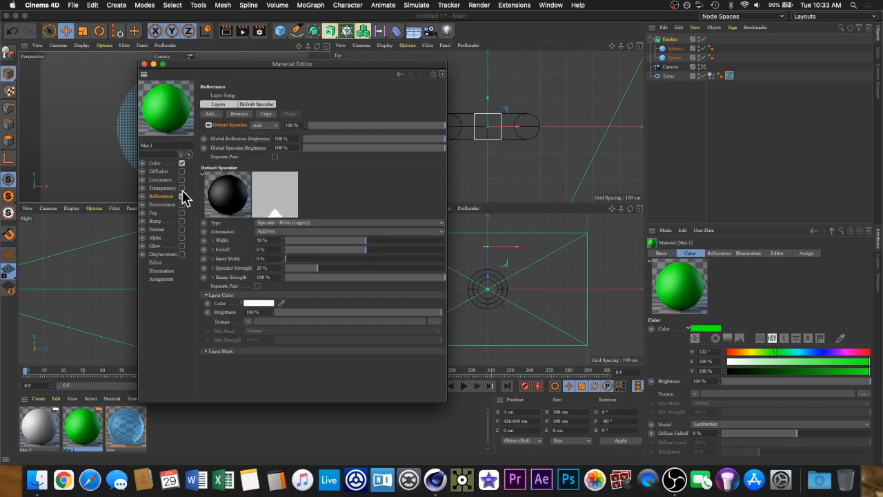
{"action": "left_click", "coordinate": [181, 188]}
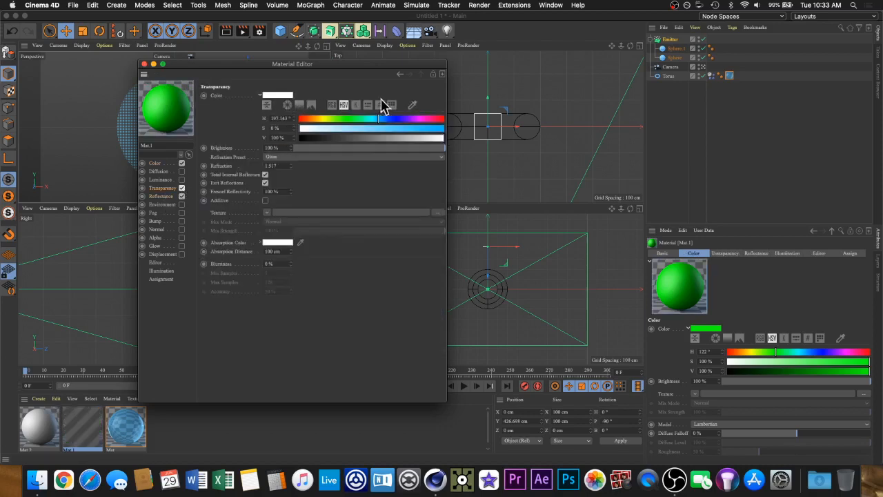
{"action": "left_click", "coordinate": [380, 105]}
{"action": "left_click", "coordinate": [288, 118]}
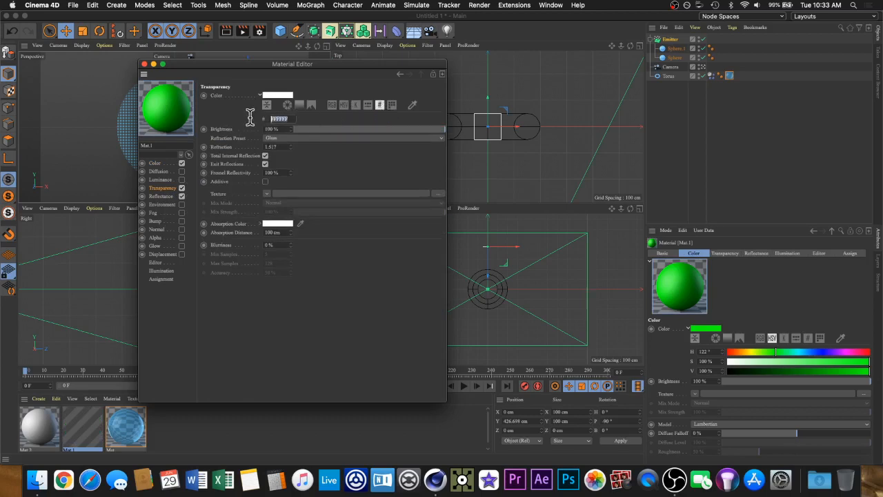
{"action": "type", "text": "00FF08"}
{"action": "key", "text": "Return"}
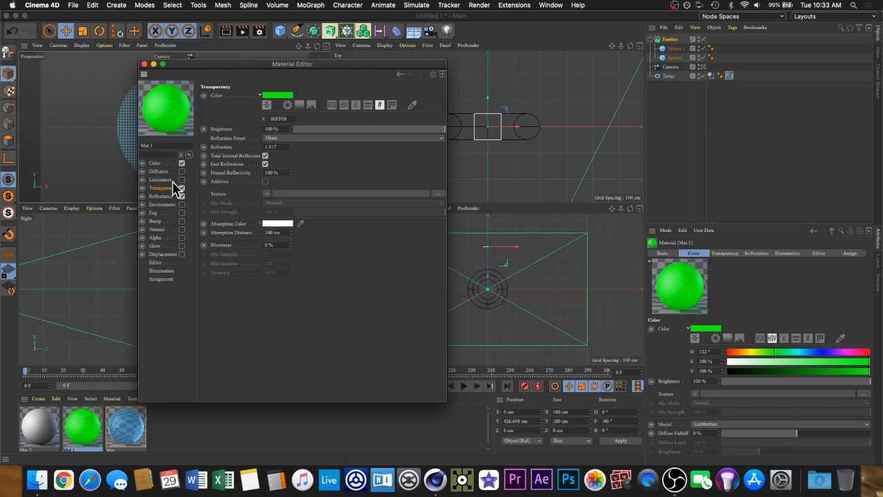
Step: Show Mat.1's transparency color in HSV and set its saturation to 38%, with transparency brightness at 100%
{"action": "left_click", "coordinate": [343, 104]}
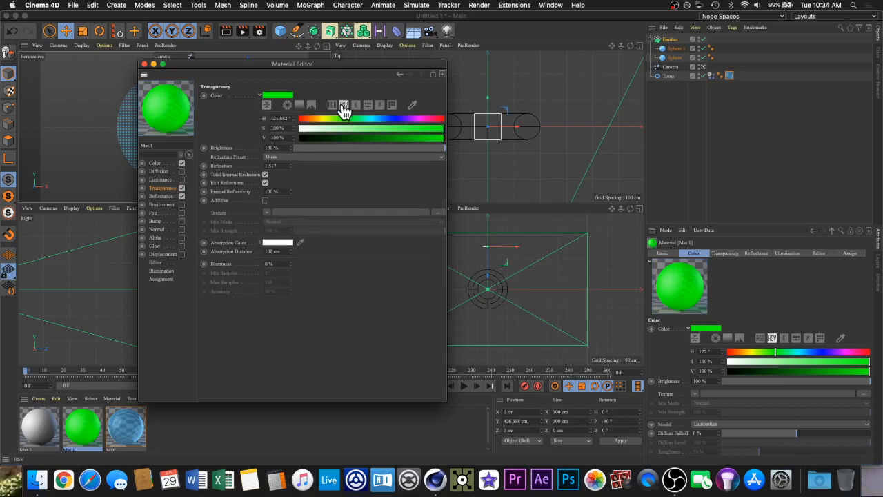
{"action": "left_click", "coordinate": [384, 148]}
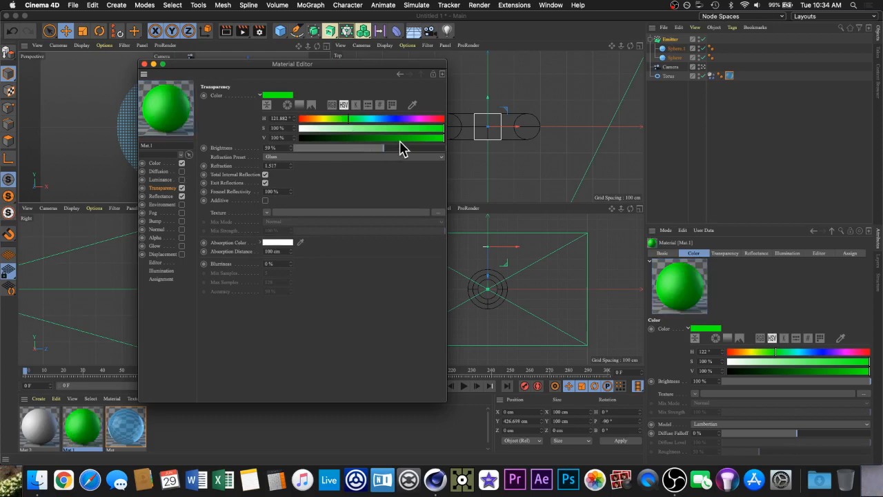
{"action": "left_click_drag", "start_coordinate": [402, 148], "coordinate": [505, 166]}
{"action": "left_click", "coordinate": [354, 129]}
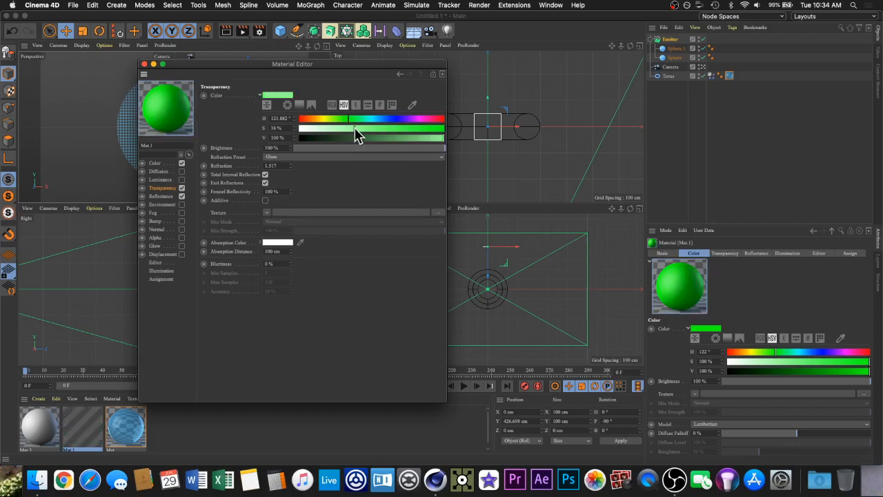
Step: Set Mat.1's transparency color saturation to 54% and its base color brightness to 70%
{"action": "left_click", "coordinate": [398, 134]}
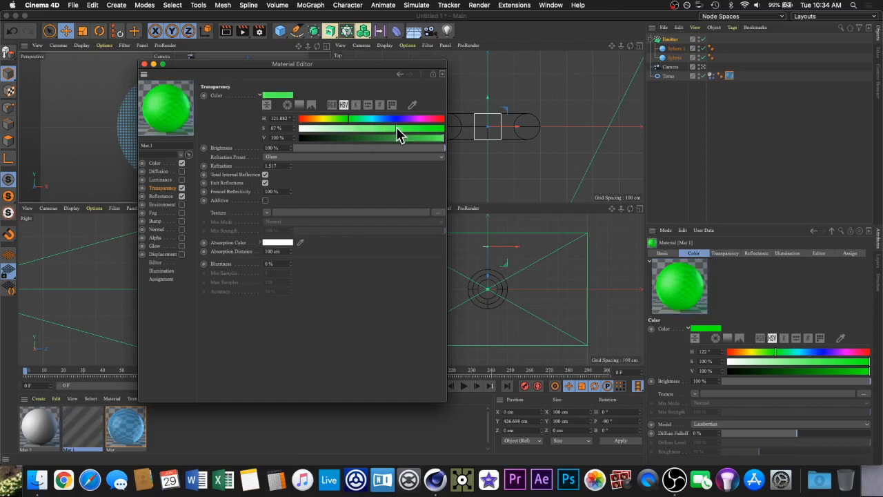
{"action": "left_click", "coordinate": [378, 134]}
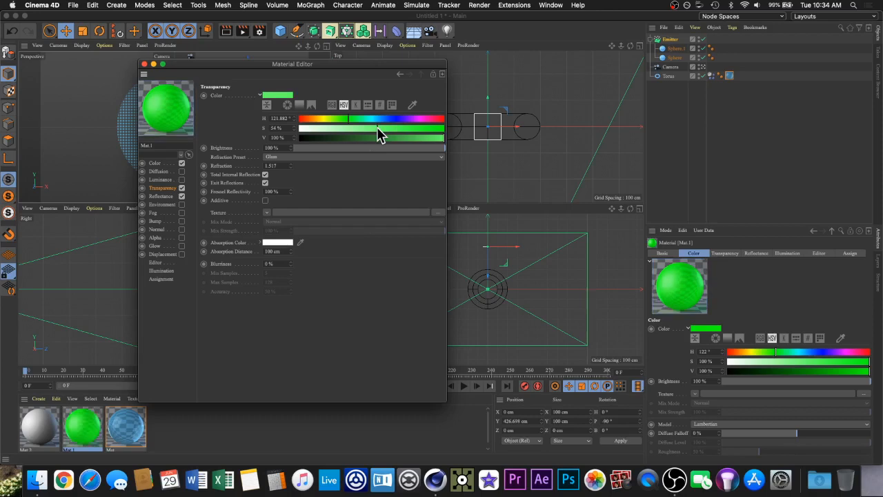
{"action": "left_click", "coordinate": [168, 164]}
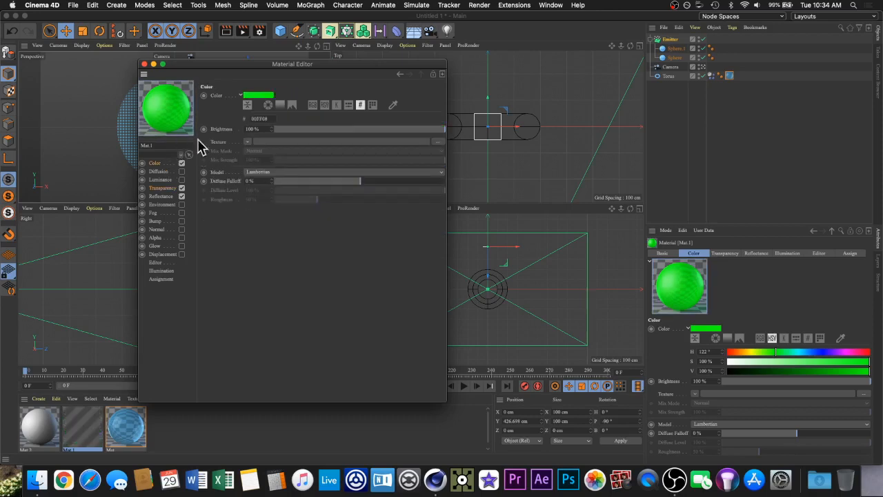
{"action": "left_click", "coordinate": [423, 129]}
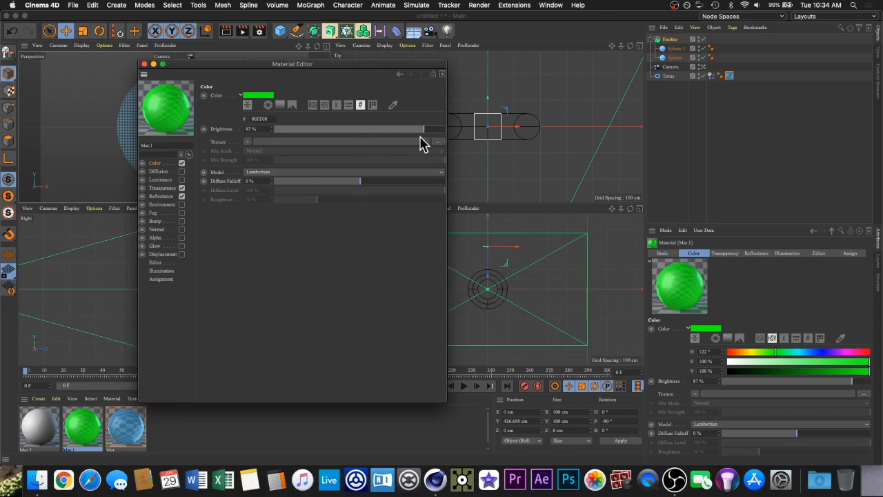
{"action": "left_click_drag", "start_coordinate": [421, 131], "coordinate": [396, 133]}
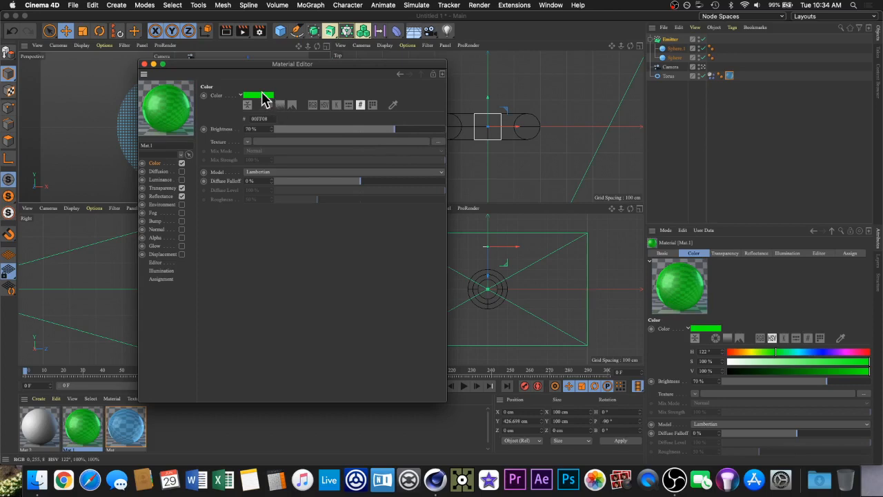
Step: Show Mat.1's base color in HSV, set its saturation to 64% with 77% brightness, and set the transparency color's saturation to 62%
{"action": "left_click", "coordinate": [264, 98]}
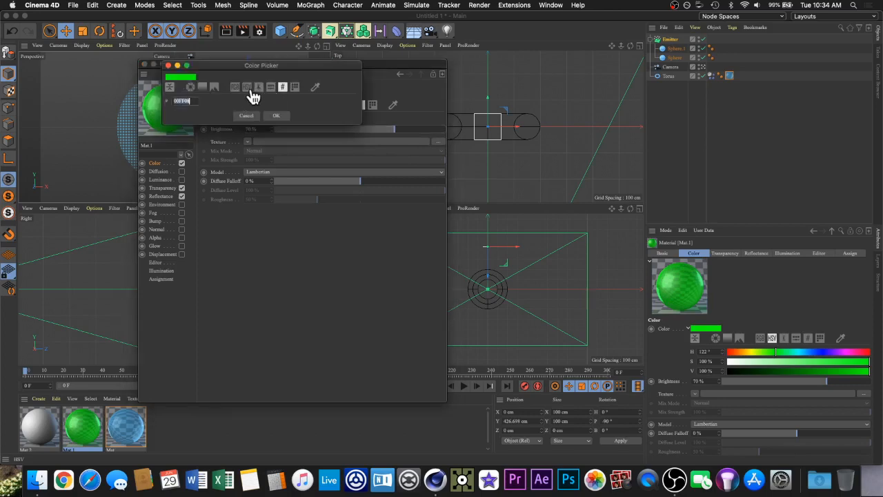
{"action": "left_click", "coordinate": [247, 87]}
{"action": "left_click", "coordinate": [271, 111]}
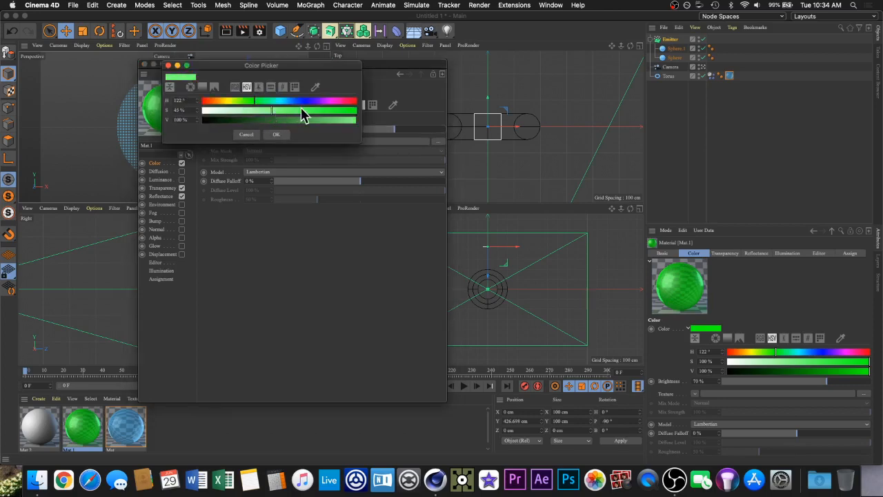
{"action": "left_click", "coordinate": [304, 112]}
{"action": "left_click", "coordinate": [276, 134]}
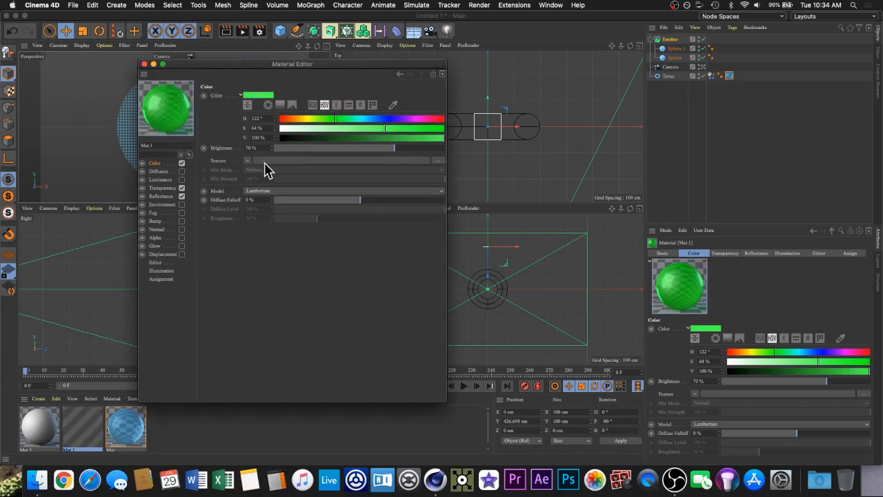
{"action": "left_click", "coordinate": [425, 147]}
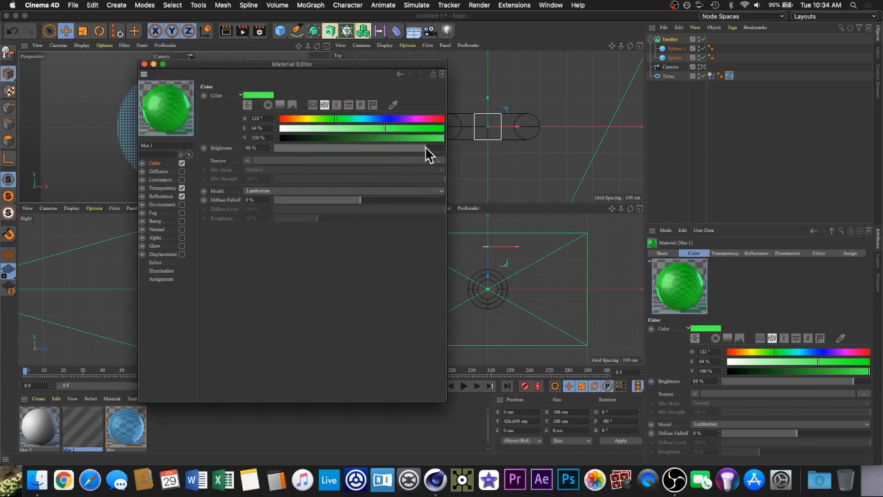
{"action": "left_click_drag", "start_coordinate": [426, 149], "coordinate": [407, 153]}
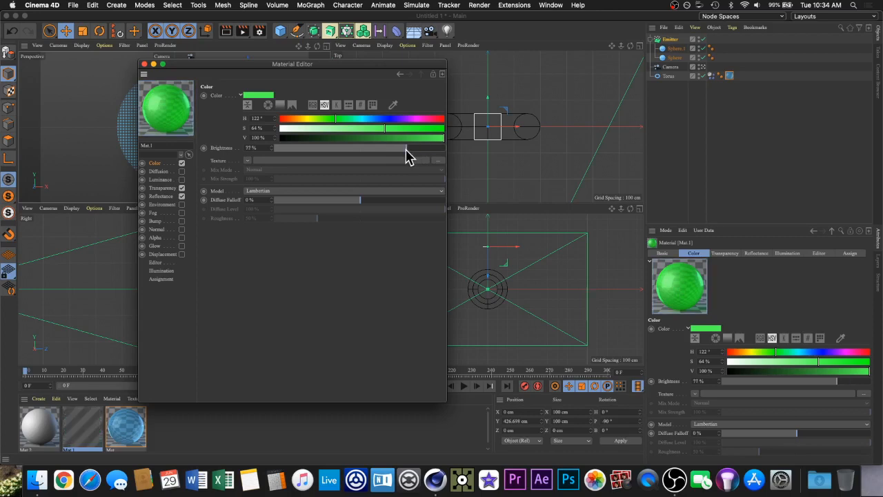
{"action": "left_click", "coordinate": [166, 187]}
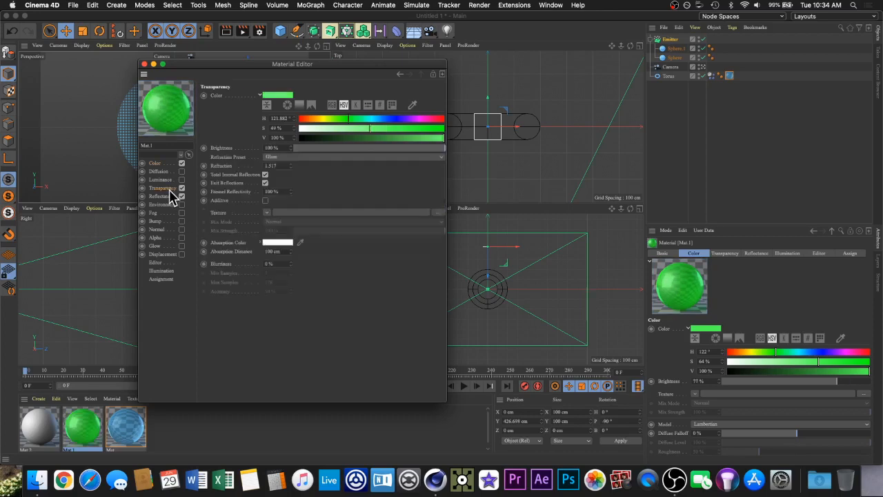
{"action": "left_click", "coordinate": [387, 129]}
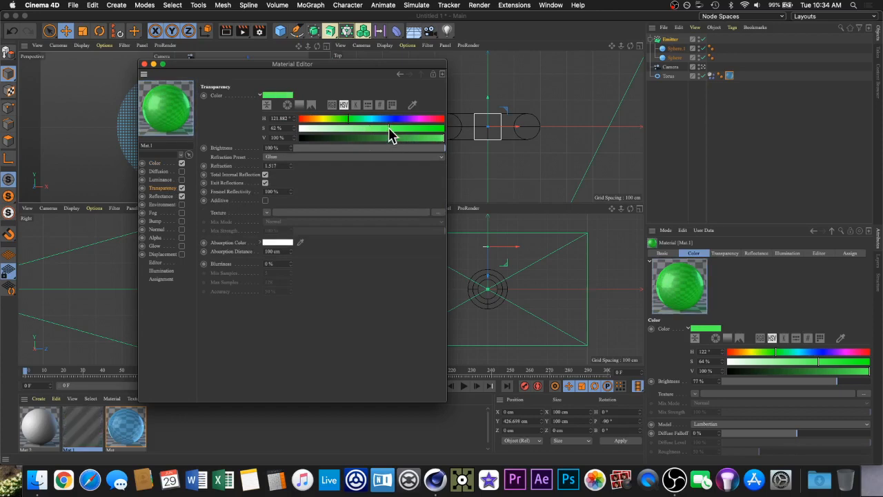
Step: Try the Weathering shader as Mat.1's transparency texture and clear it again
{"action": "left_click", "coordinate": [268, 213]}
{"action": "mouse_move", "coordinate": [314, 409]}
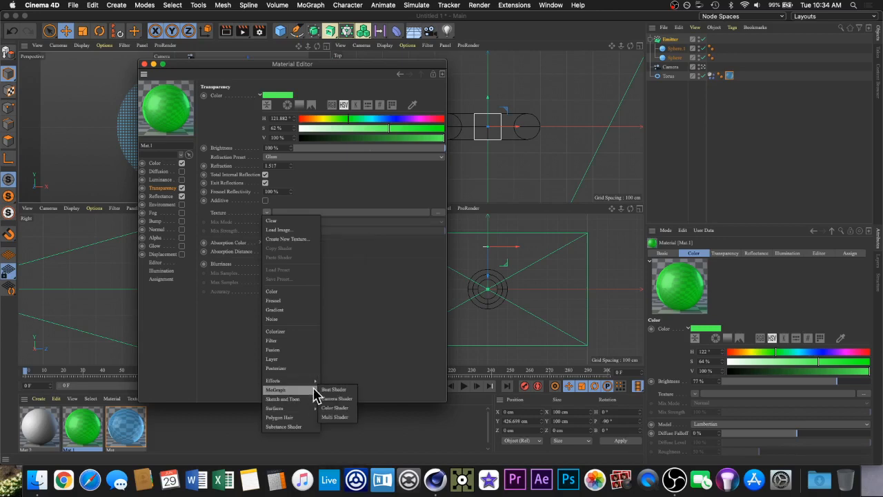
{"action": "mouse_move", "coordinate": [312, 383]}
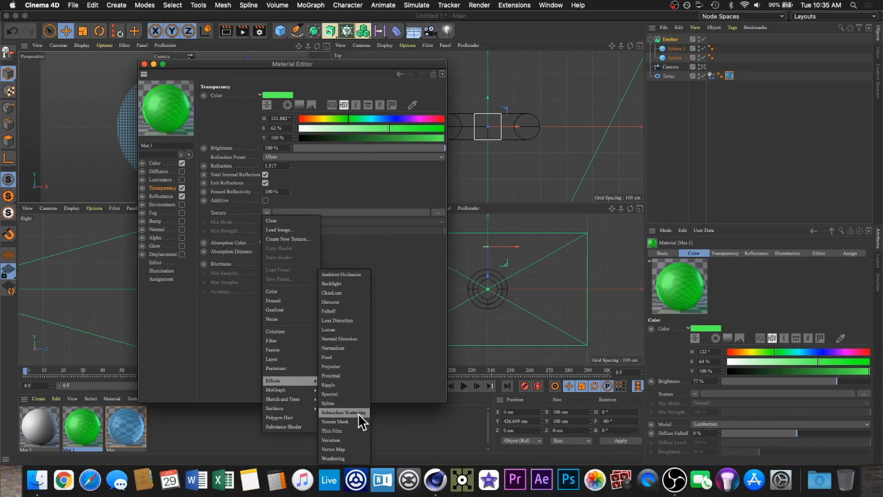
{"action": "left_click", "coordinate": [348, 459]}
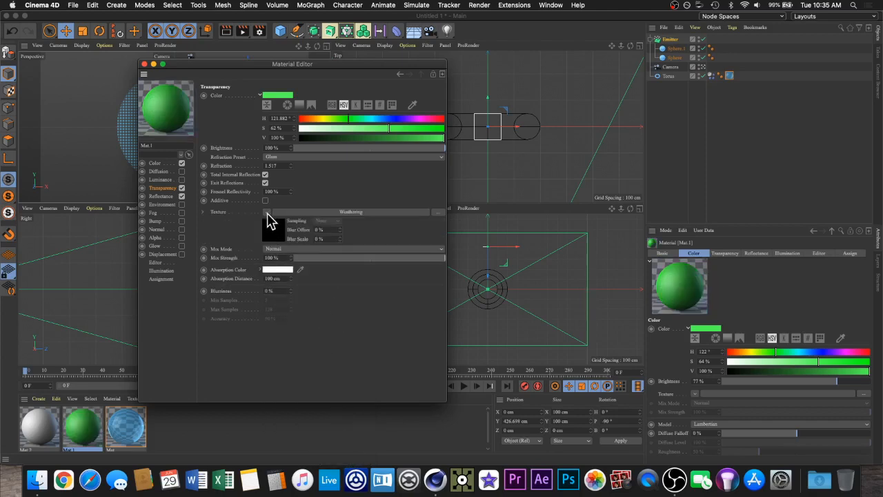
{"action": "left_click", "coordinate": [267, 213]}
{"action": "left_click", "coordinate": [274, 225]}
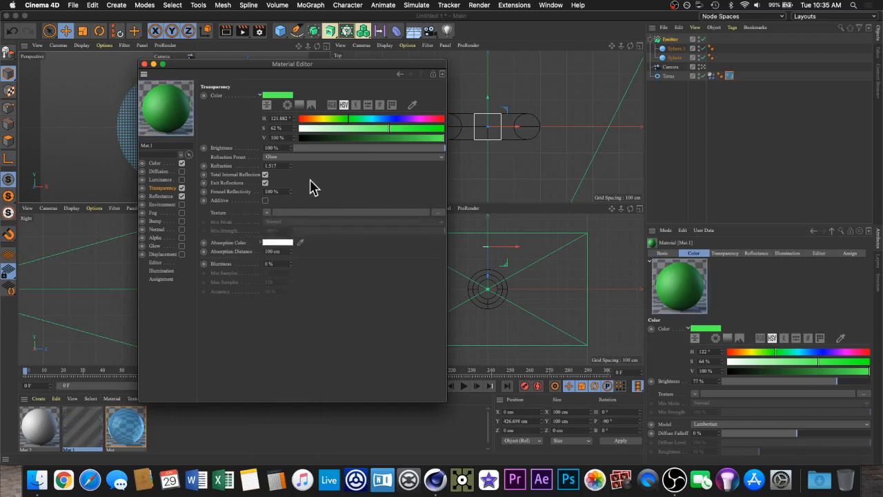
Step: Apply the green material Mat.1 to Sphere.1 and delete the unused grey material Mat.2
{"action": "left_click", "coordinate": [144, 64]}
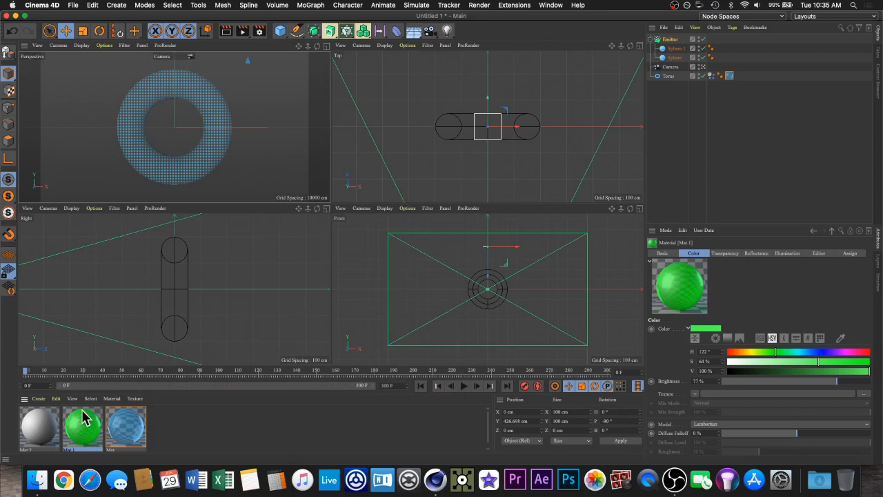
{"action": "left_click_drag", "start_coordinate": [483, 206], "coordinate": [673, 50]}
{"action": "double_click", "coordinate": [33, 443]}
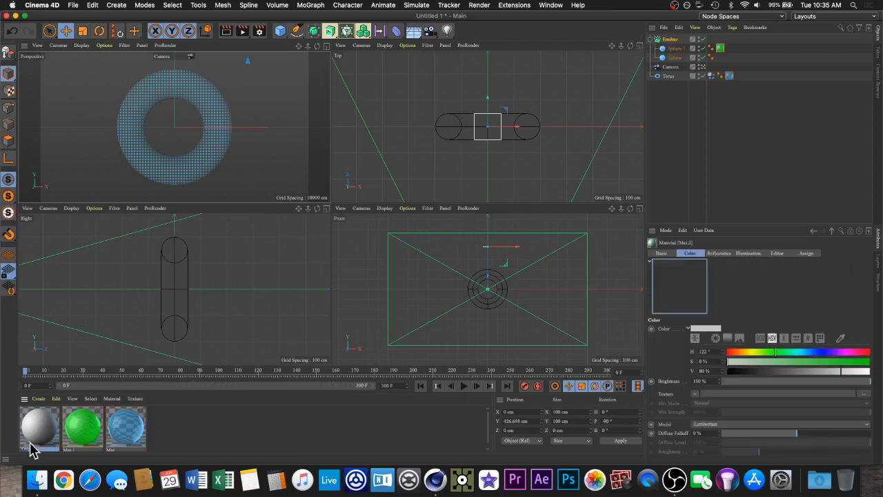
{"action": "left_click", "coordinate": [144, 64]}
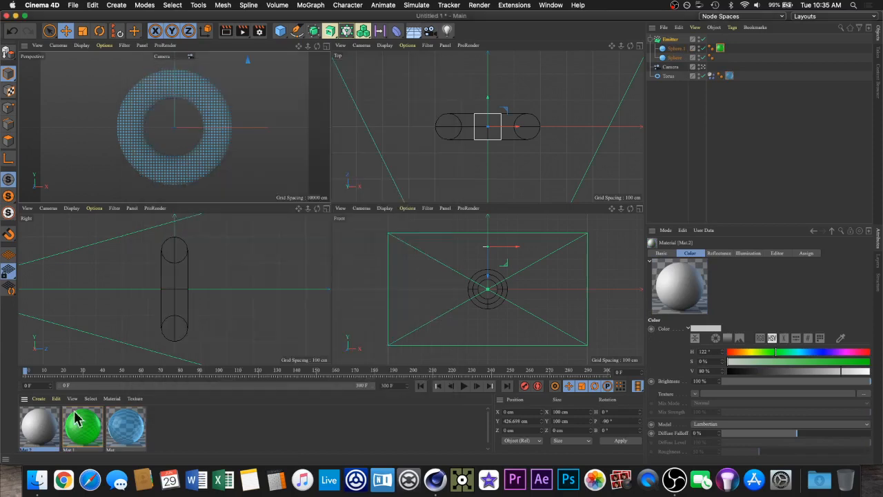
{"action": "key", "text": "Delete"}
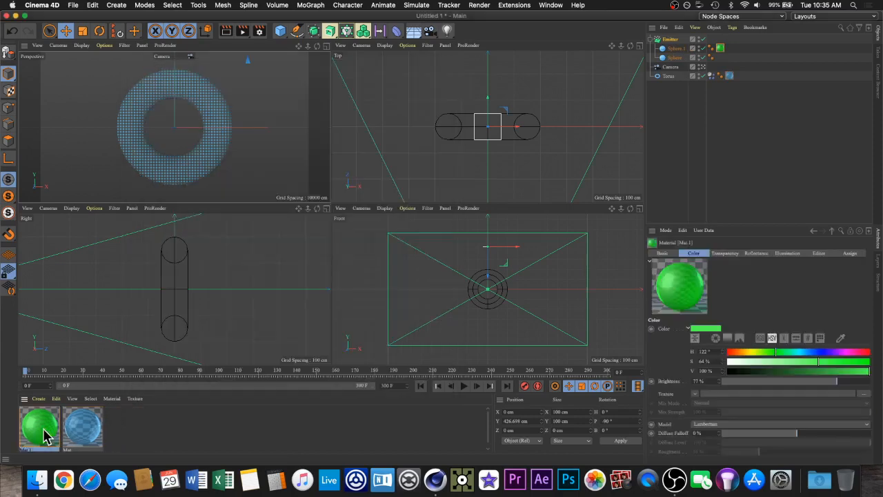
Step: Duplicate the green material and change the copy's transparency color to orange with hue 36° and saturation 89%
{"action": "key", "text": "super+c"}
{"action": "key", "text": "super+v"}
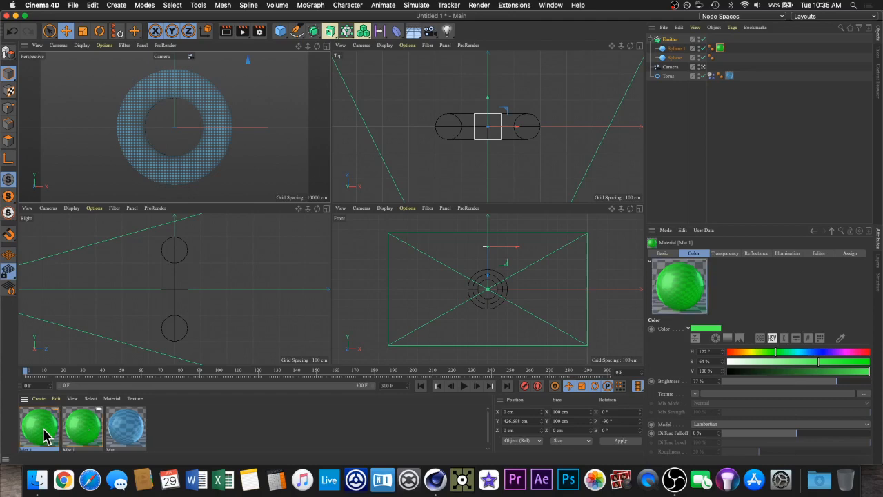
{"action": "double_click", "coordinate": [43, 435]}
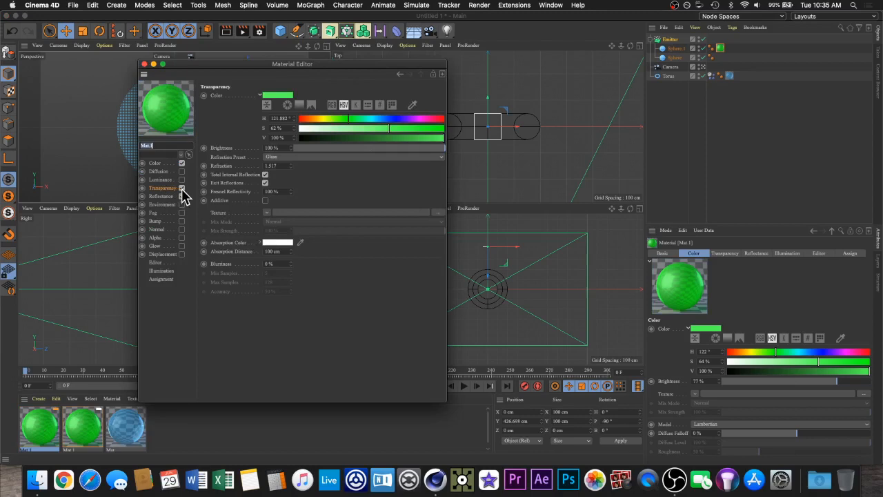
{"action": "left_click", "coordinate": [396, 119]}
{"action": "left_click_drag", "start_coordinate": [398, 122], "coordinate": [315, 120]}
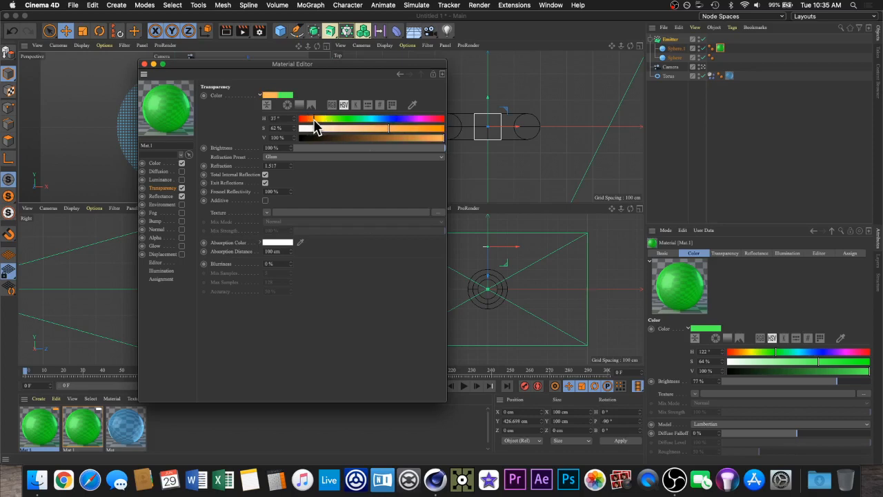
{"action": "left_click", "coordinate": [428, 128]}
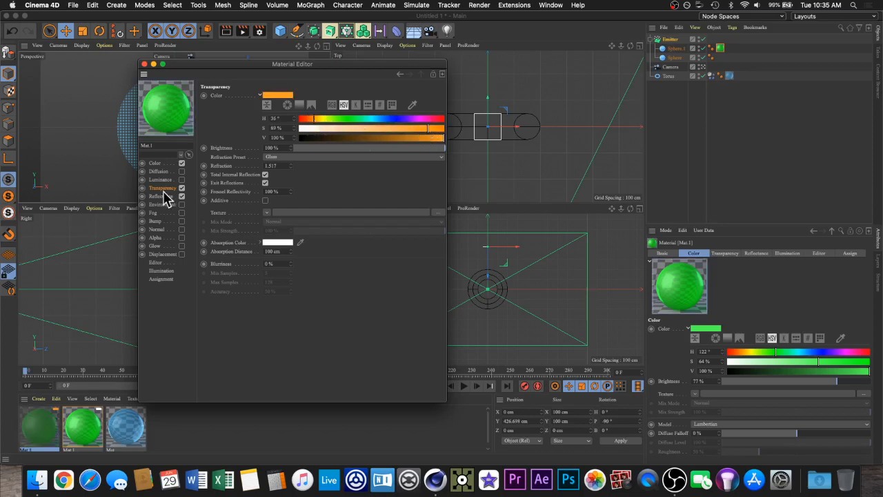
Step: Set the copied material's base color to orange with hue 35°, saturation 53% and value 100%
{"action": "left_click", "coordinate": [166, 163]}
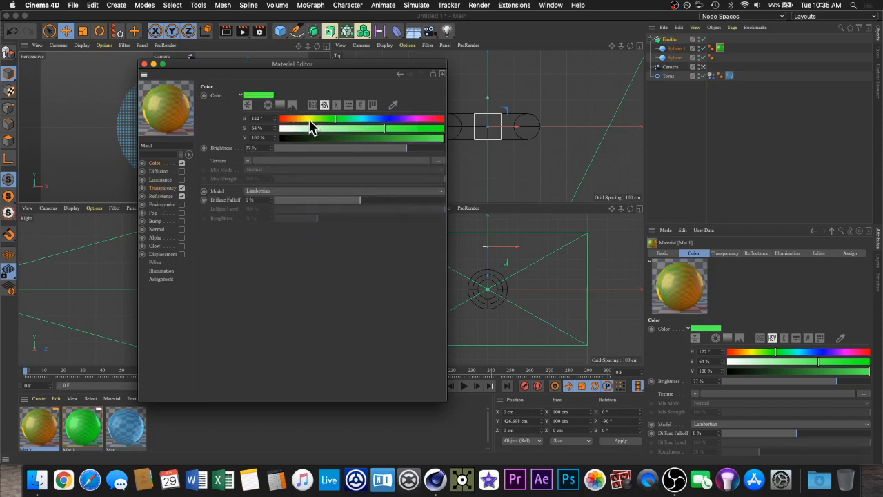
{"action": "left_click", "coordinate": [297, 119]}
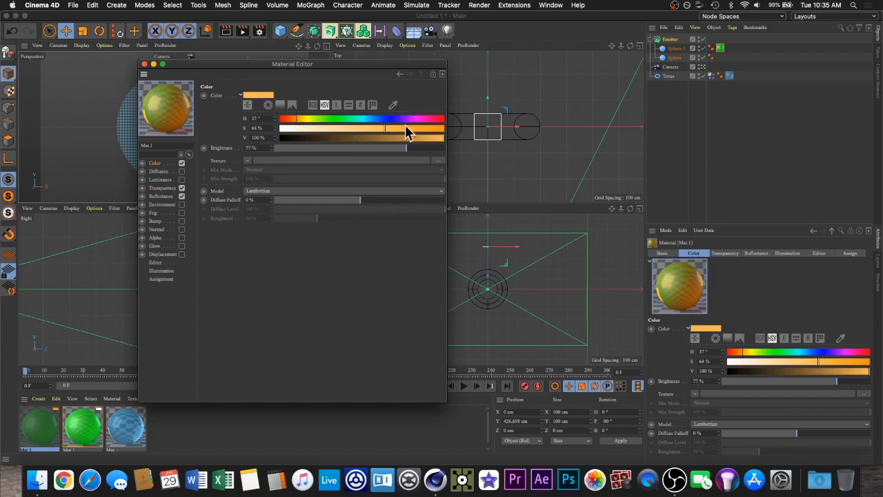
{"action": "left_click", "coordinate": [406, 128]}
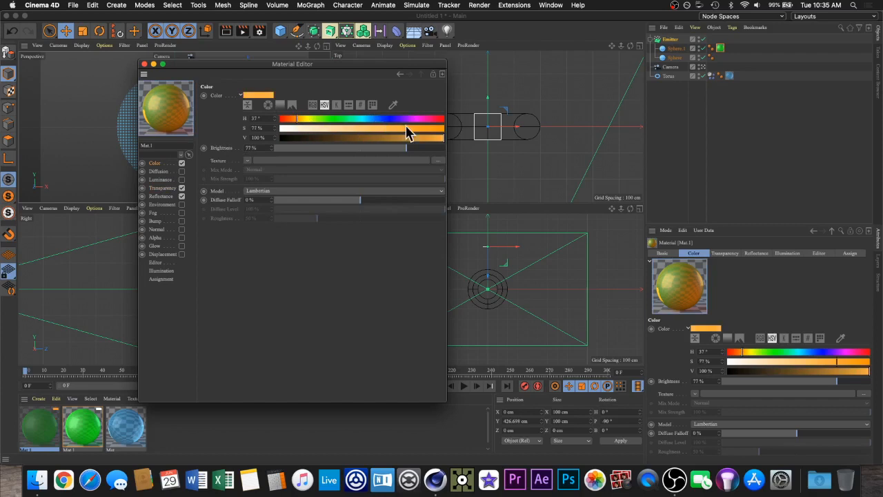
{"action": "left_click", "coordinate": [295, 119]}
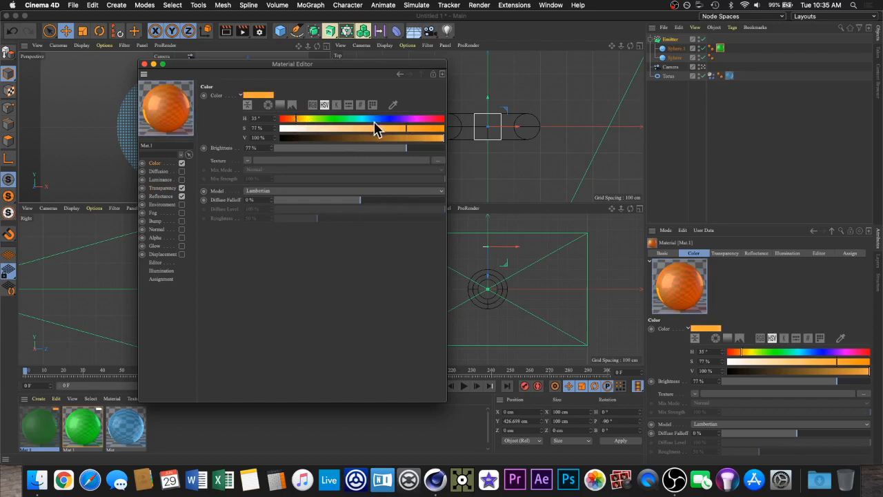
{"action": "left_click", "coordinate": [375, 129]}
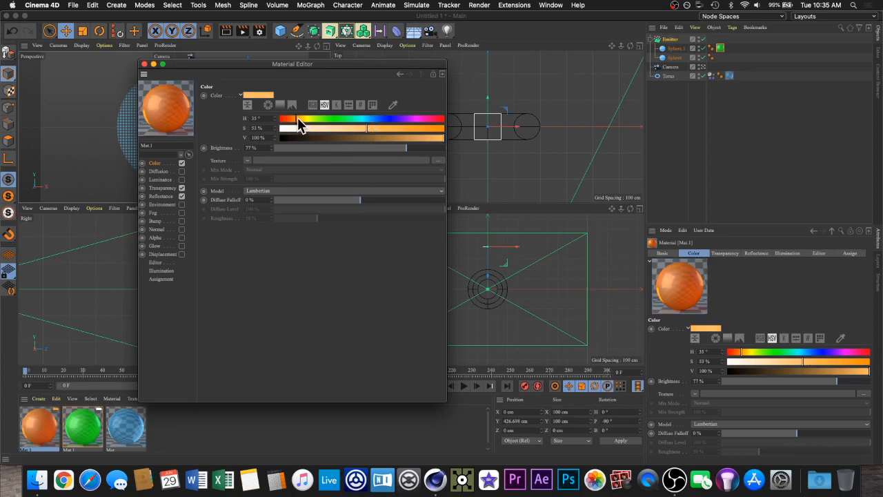
Step: Set the orange material's transparency color to hue 30° and saturation 54%, and apply the material to the Sphere object
{"action": "left_click", "coordinate": [169, 187]}
{"action": "left_click_drag", "start_coordinate": [409, 129], "coordinate": [398, 129]}
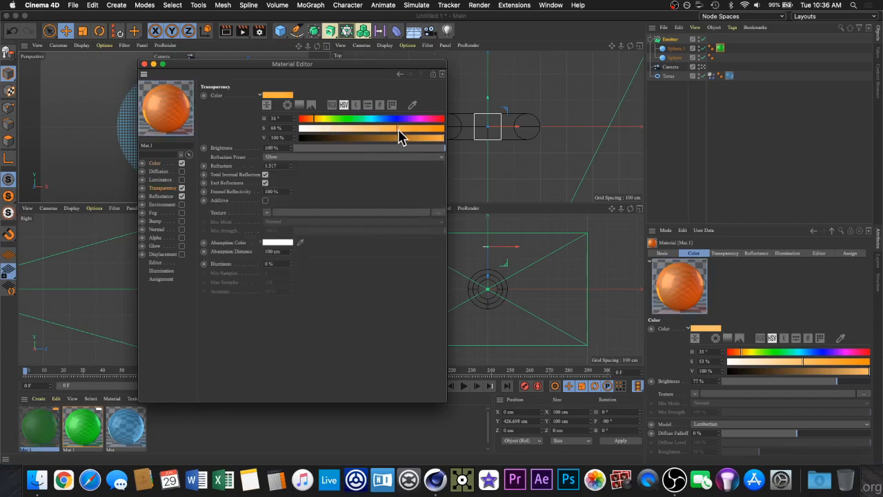
{"action": "left_click", "coordinate": [311, 120]}
{"action": "left_click", "coordinate": [378, 129]}
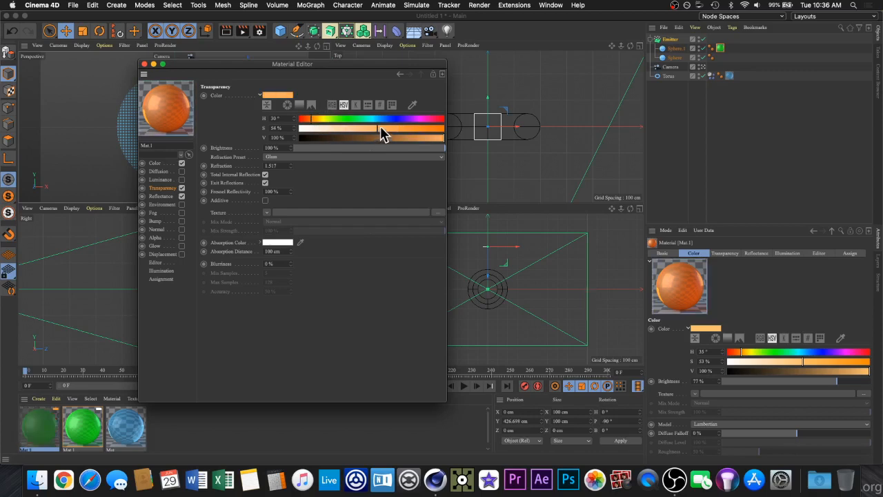
{"action": "left_click", "coordinate": [144, 64]}
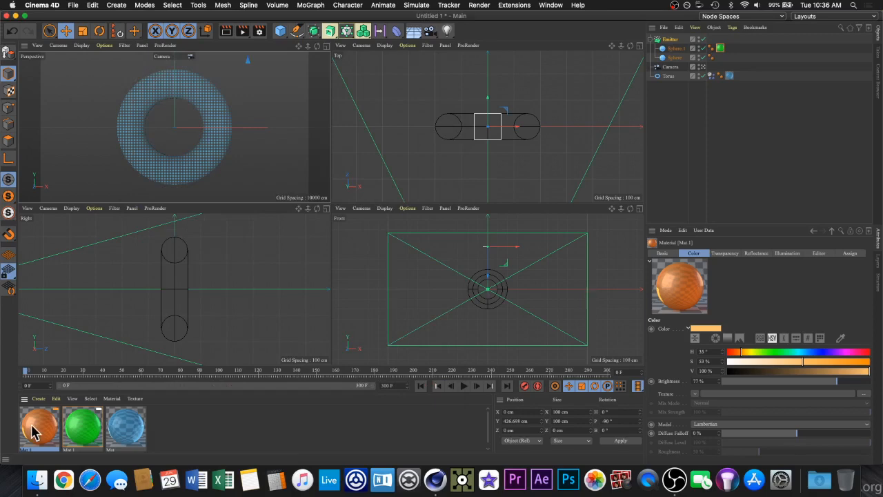
{"action": "left_click_drag", "start_coordinate": [32, 430], "coordinate": [671, 59]}
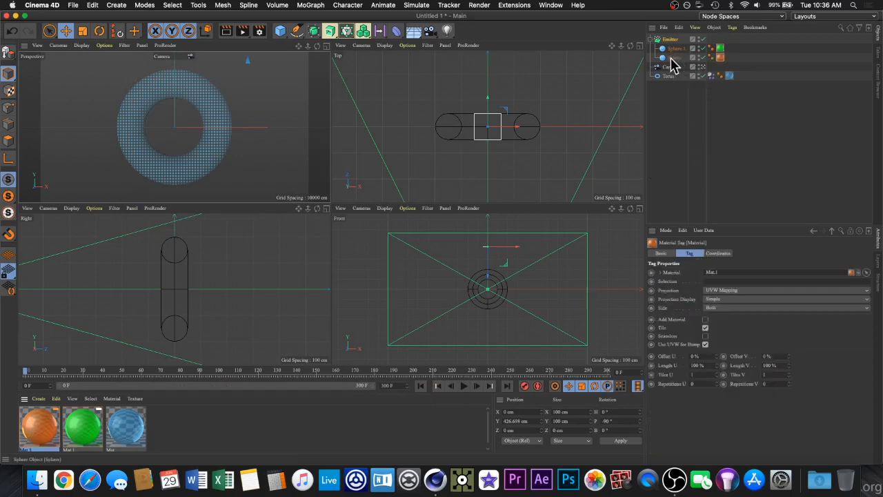
Step: Add a Rigid Body tag to the orange Sphere object and enable its collision margin
{"action": "left_click", "coordinate": [678, 58]}
{"action": "right_click", "coordinate": [679, 66]}
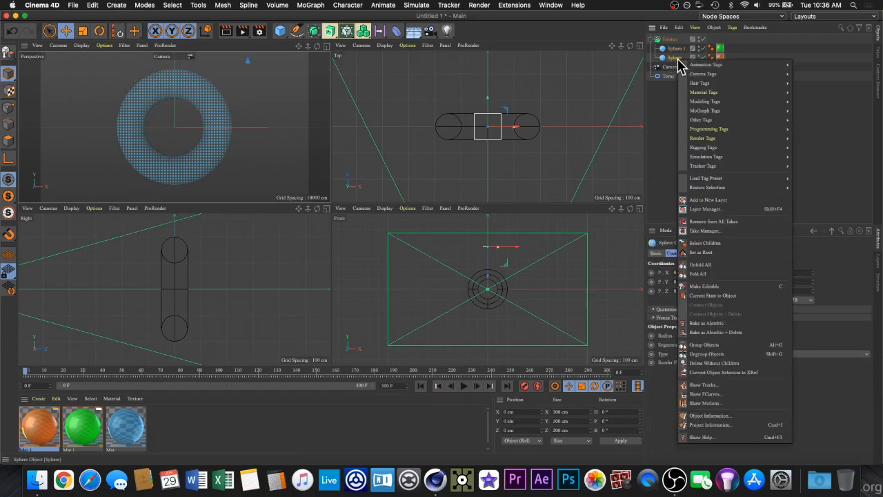
{"action": "mouse_move", "coordinate": [742, 160]}
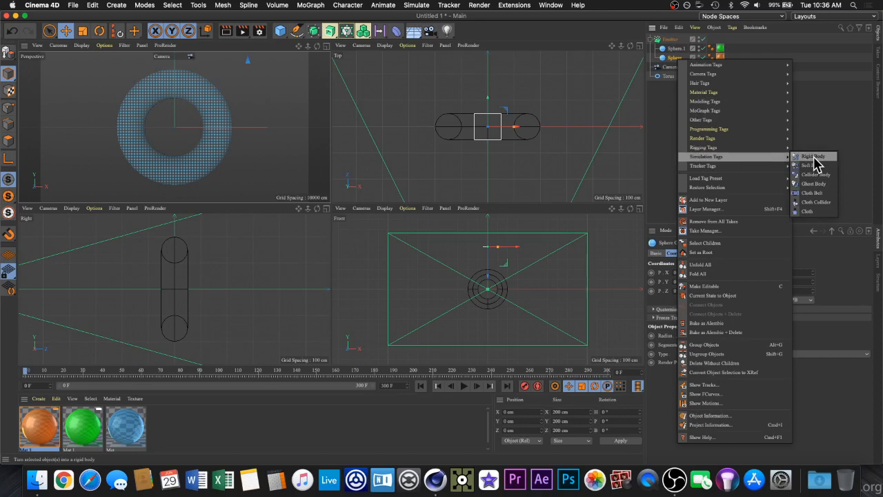
{"action": "left_click", "coordinate": [814, 158]}
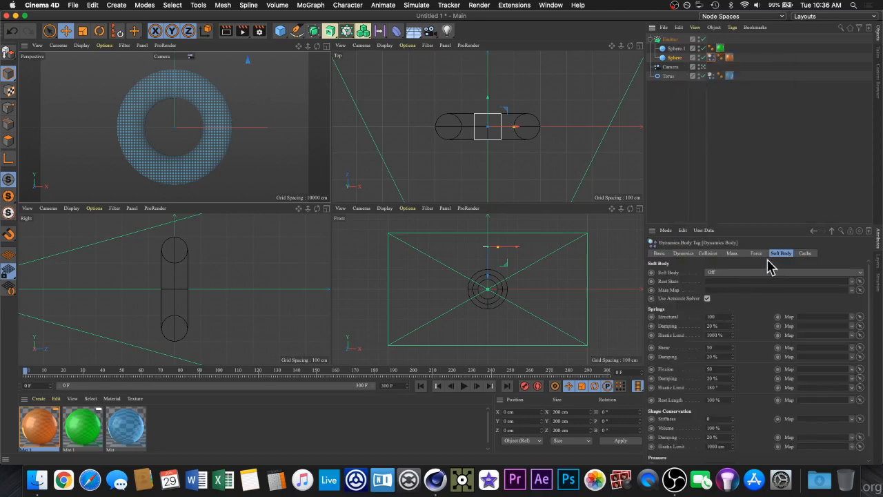
{"action": "left_click", "coordinate": [705, 254]}
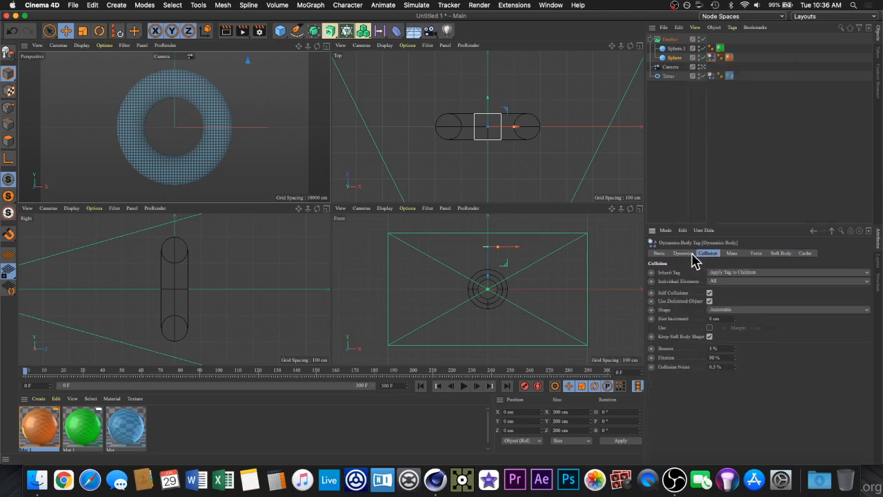
{"action": "left_click", "coordinate": [710, 327]}
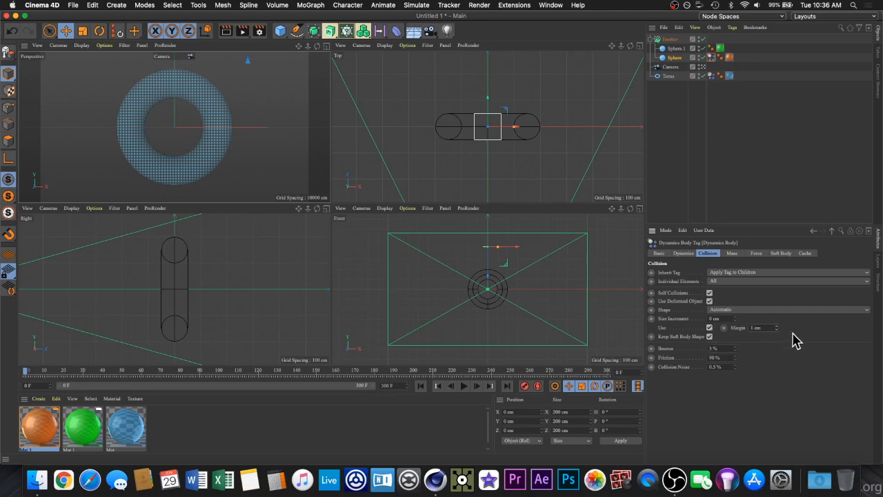
Step: Look through the force and mass settings of the sphere's rigid body tag, including the available mass options
{"action": "left_click", "coordinate": [693, 254]}
{"action": "left_click", "coordinate": [756, 253]}
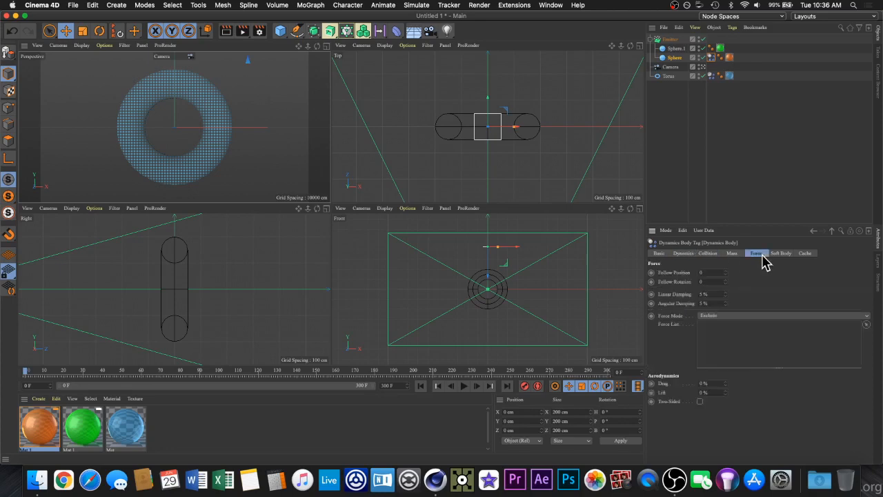
{"action": "left_click", "coordinate": [733, 254]}
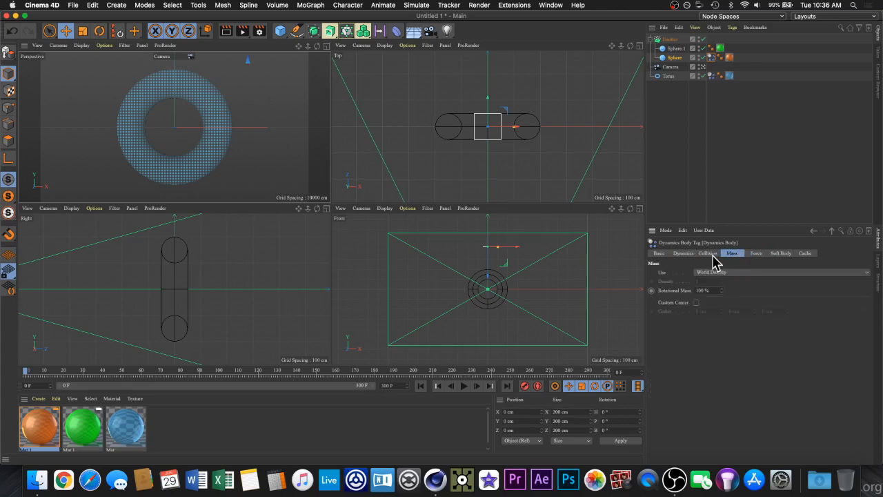
{"action": "left_click", "coordinate": [713, 273]}
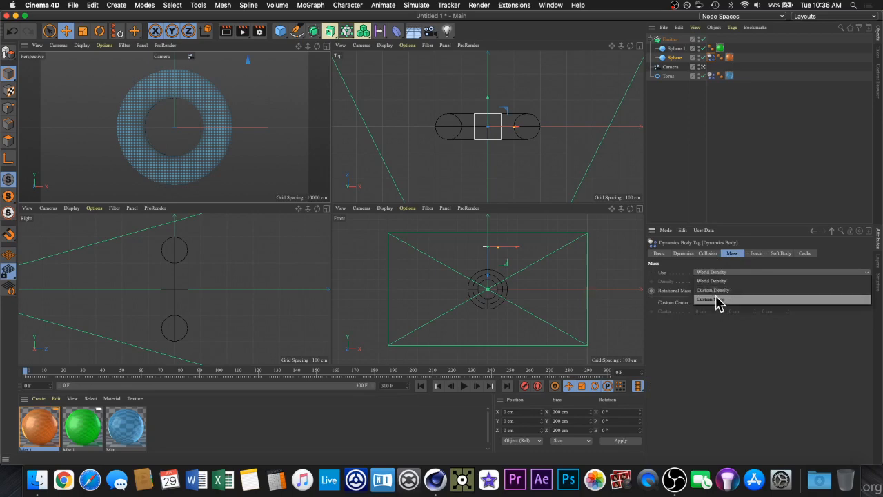
{"action": "left_click", "coordinate": [679, 154]}
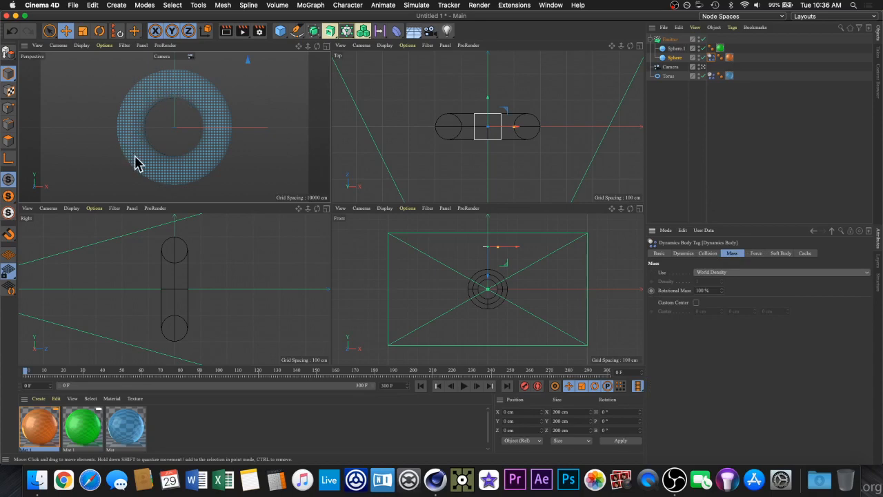
Step: Play the simulation with a closer front view and stop around frame 54 to check how the spheres meet the torus
{"action": "left_click", "coordinate": [668, 75]}
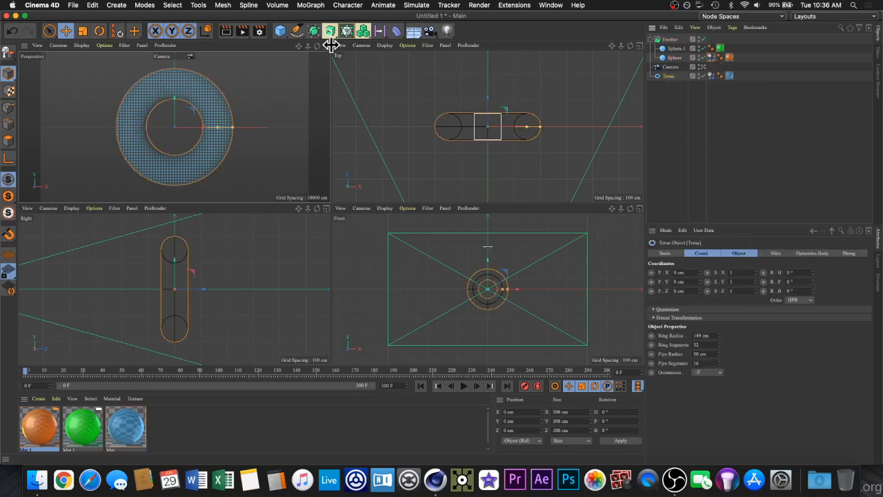
{"action": "left_click", "coordinate": [615, 264]}
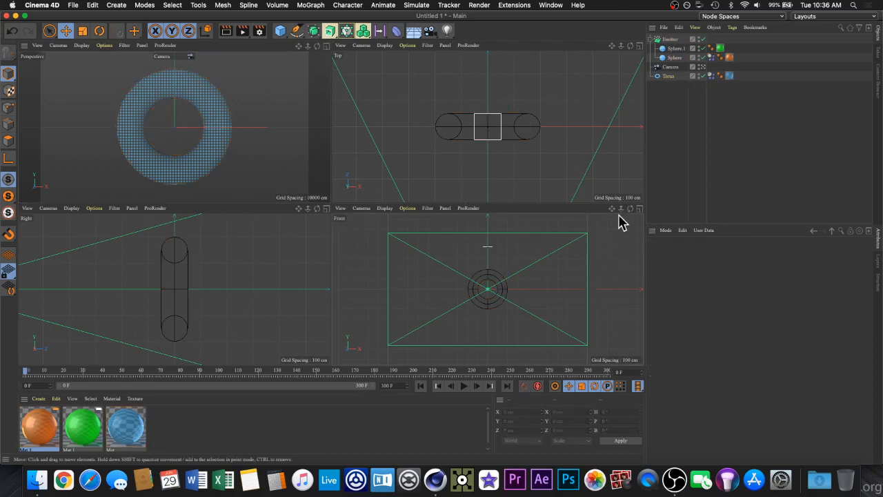
{"action": "left_click_drag", "start_coordinate": [620, 208], "coordinate": [588, 208]}
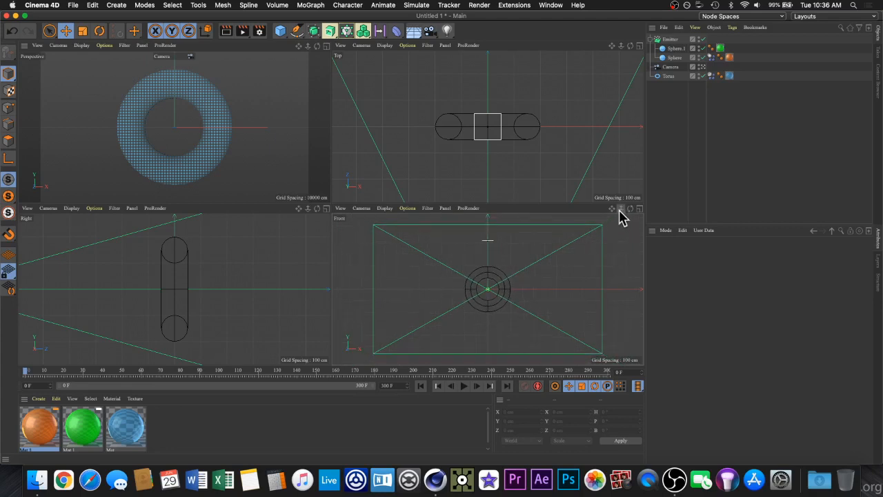
{"action": "left_click", "coordinate": [464, 387]}
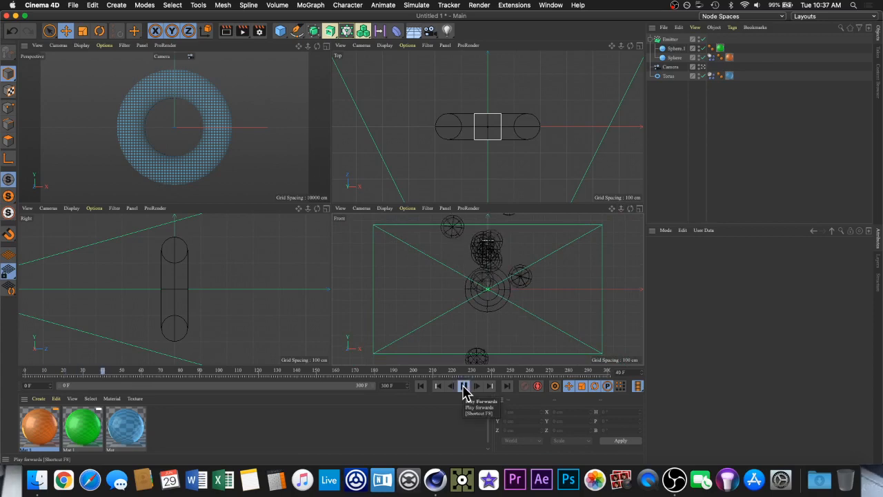
{"action": "left_click", "coordinate": [465, 389]}
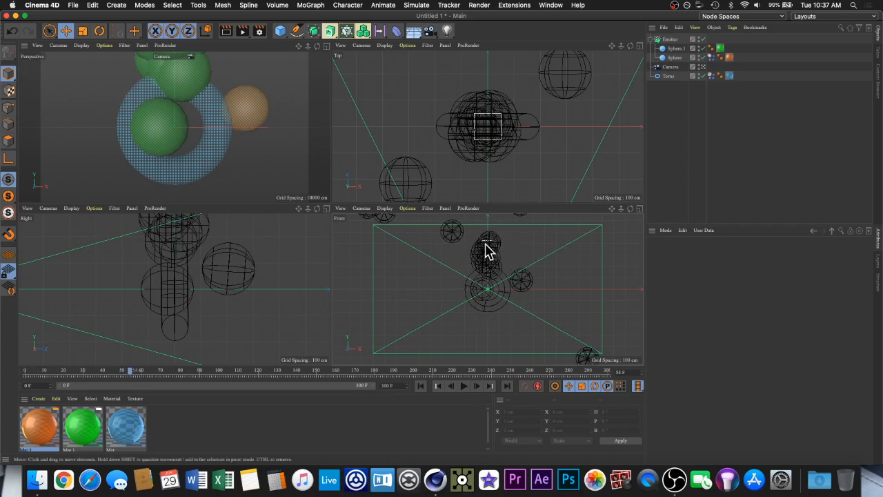
Step: Set the emitter's stop emission to 180 F and its particle speed to 900 cm
{"action": "left_click", "coordinate": [669, 39]}
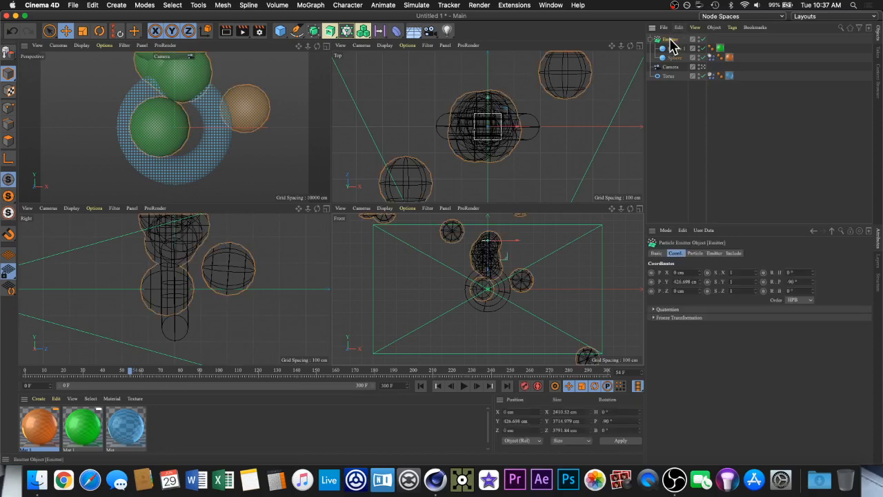
{"action": "left_click", "coordinate": [695, 254]}
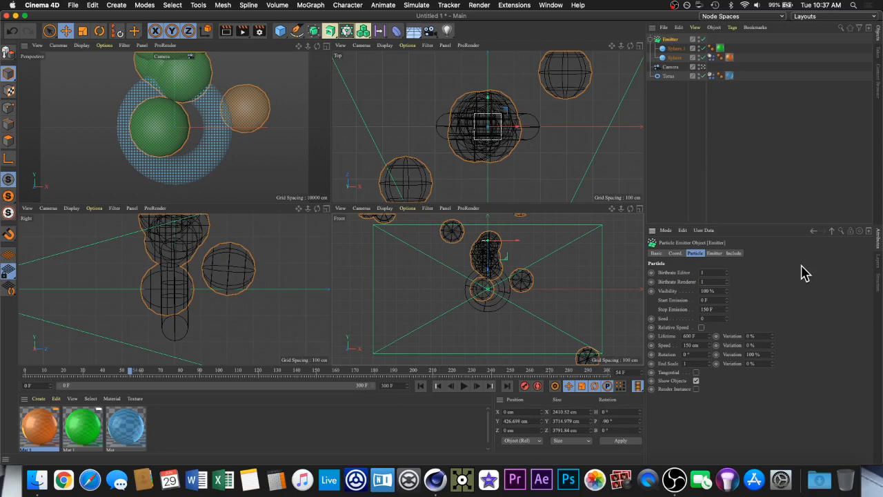
{"action": "left_click", "coordinate": [717, 311]}
{"action": "left_click", "coordinate": [720, 309]}
{"action": "left_click", "coordinate": [704, 345]}
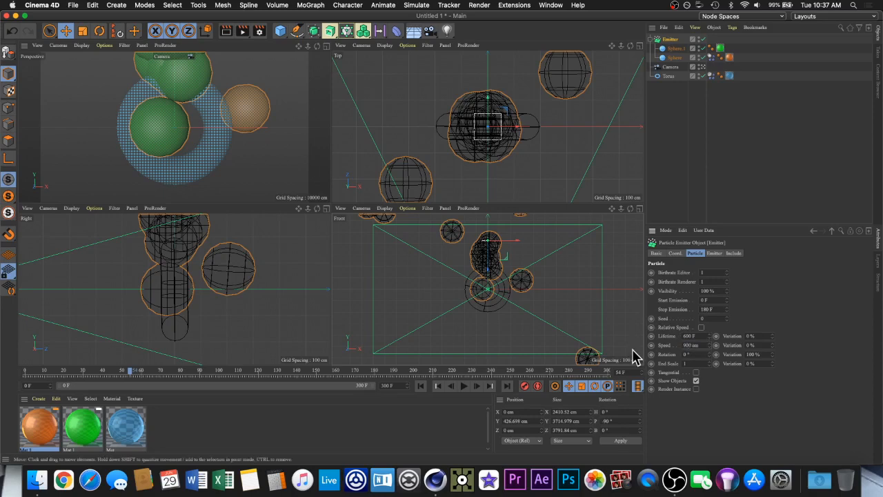
Step: Run the simulation from the first frame to around frame 212 to check the faster emission, and return to frame 0
{"action": "left_click", "coordinate": [421, 388]}
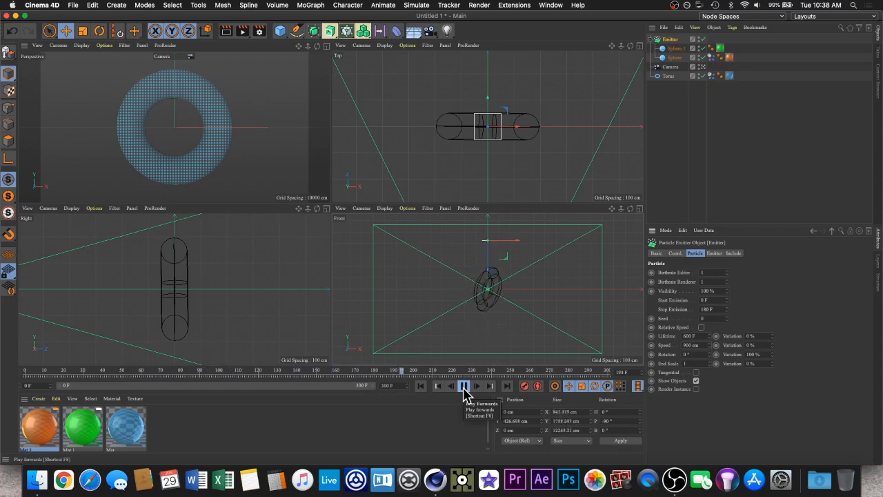
{"action": "left_click", "coordinate": [463, 387]}
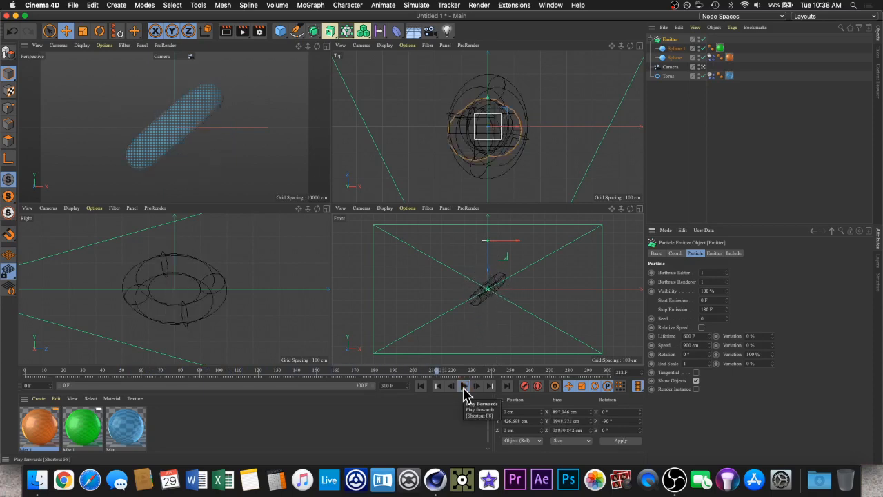
{"action": "left_click", "coordinate": [420, 386]}
{"action": "left_click", "coordinate": [570, 120]}
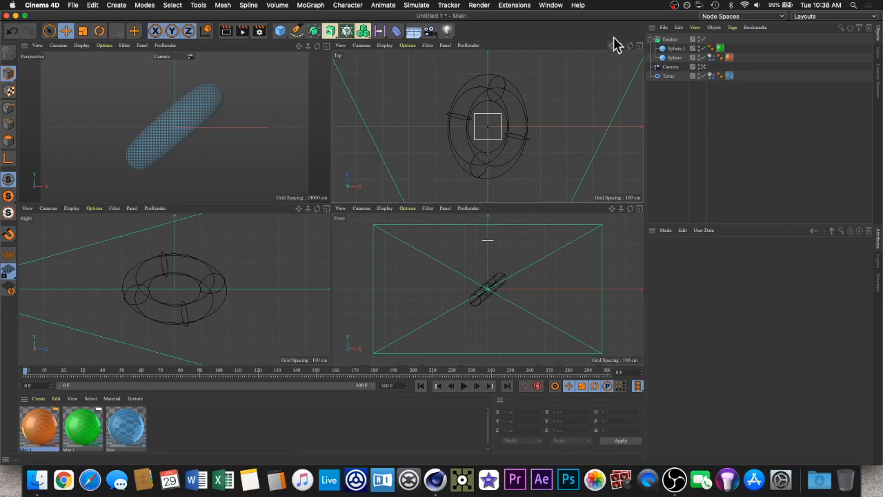
Step: Move the emitter along the X axis to about -69 cm while testing its position with the simulation playing
{"action": "left_click", "coordinate": [675, 39]}
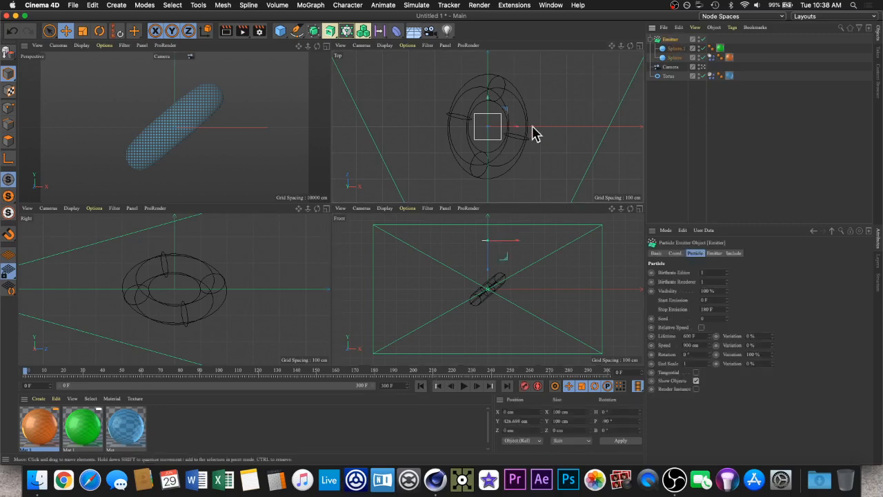
{"action": "left_click_drag", "start_coordinate": [517, 133], "coordinate": [497, 135]}
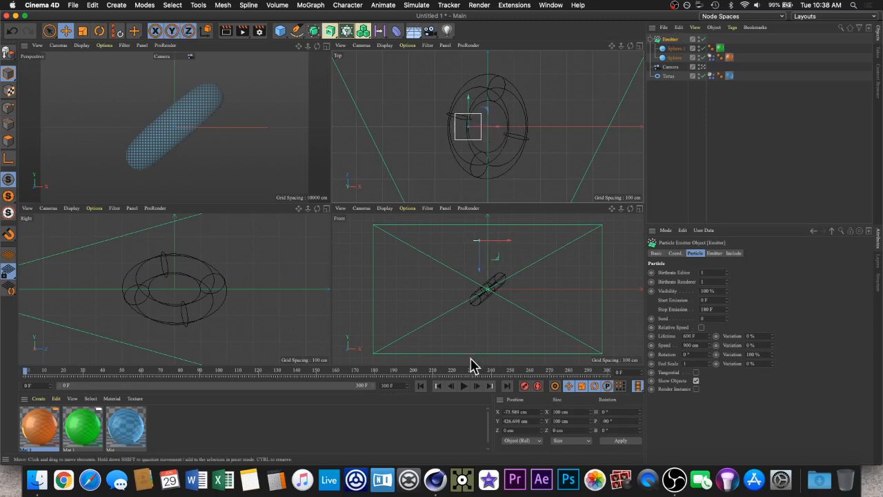
{"action": "left_click", "coordinate": [464, 386]}
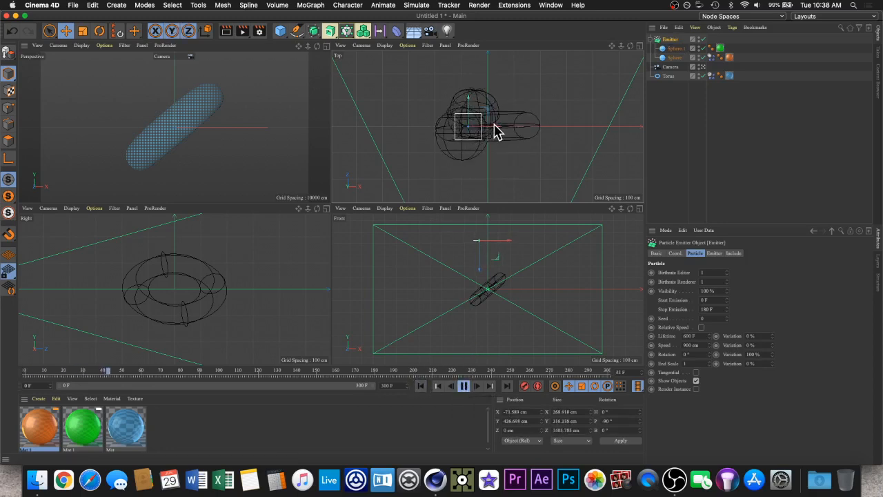
{"action": "mouse_move", "coordinate": [497, 132]}
{"action": "left_mouse_down"}
{"action": "mouse_move", "coordinate": [487, 132]}
{"action": "mouse_move", "coordinate": [496, 131]}
{"action": "left_mouse_up"}
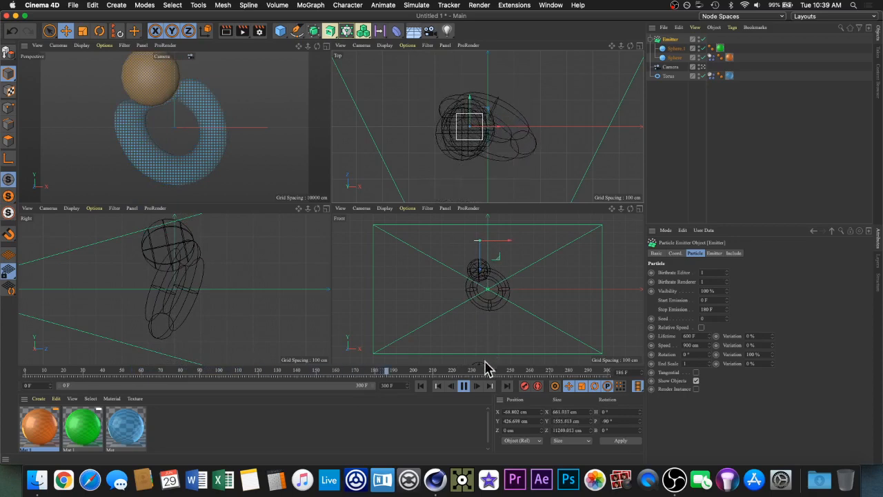
{"action": "left_click", "coordinate": [464, 385]}
{"action": "left_click", "coordinate": [574, 308]}
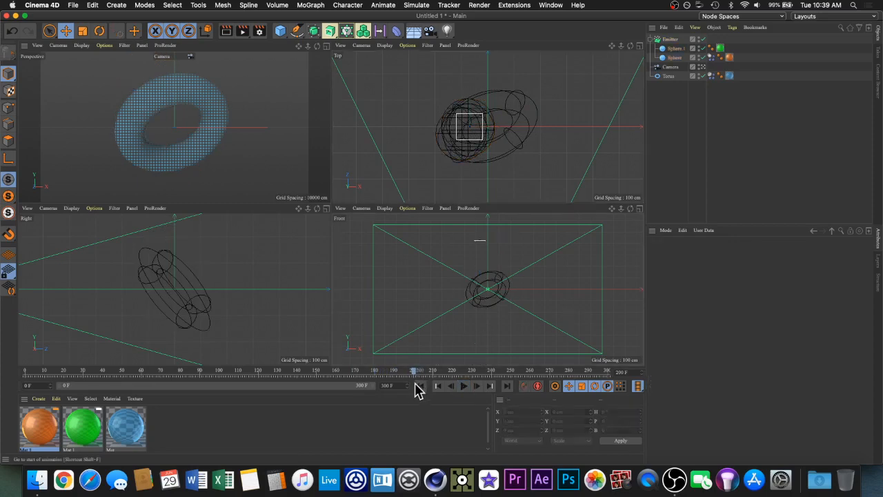
Step: Replay the simulation from the first frame and stop it around frame 48 to inspect the torus deformation
{"action": "left_click", "coordinate": [419, 386]}
{"action": "left_click", "coordinate": [465, 386]}
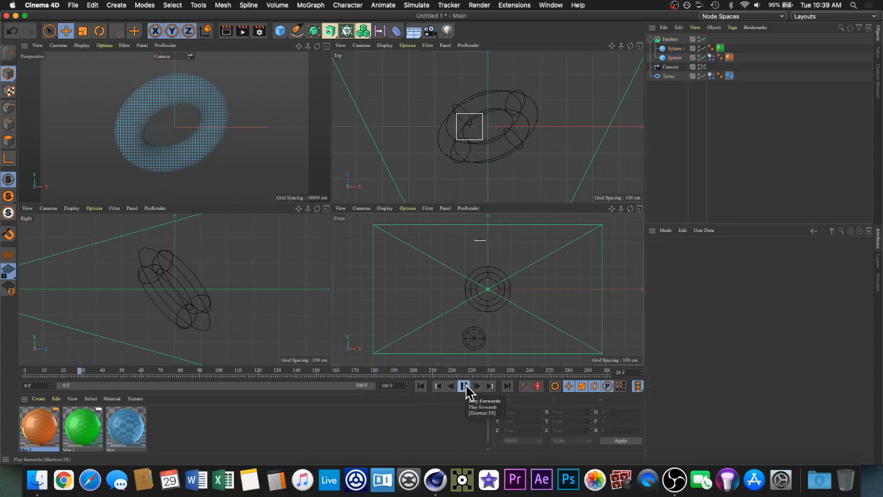
{"action": "left_click", "coordinate": [465, 386]}
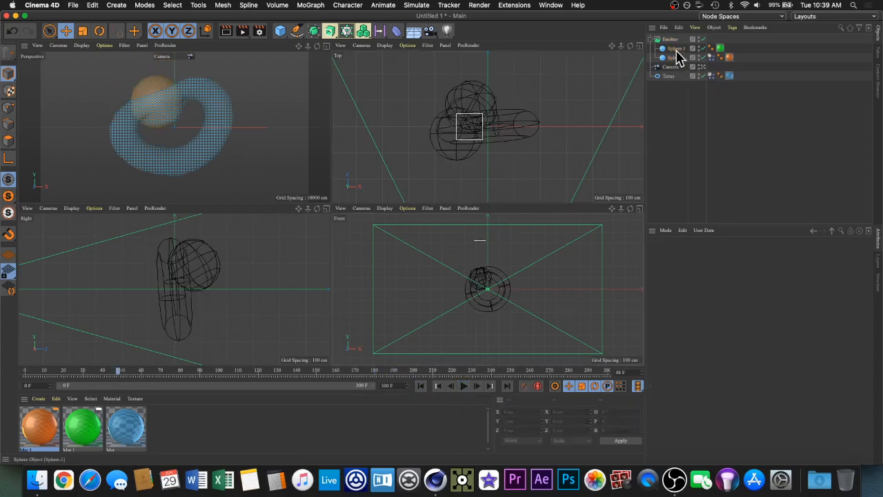
Step: Set the torus's pipe radius to 66 cm and replay the simulation from the first frame to test it
{"action": "left_click", "coordinate": [670, 77]}
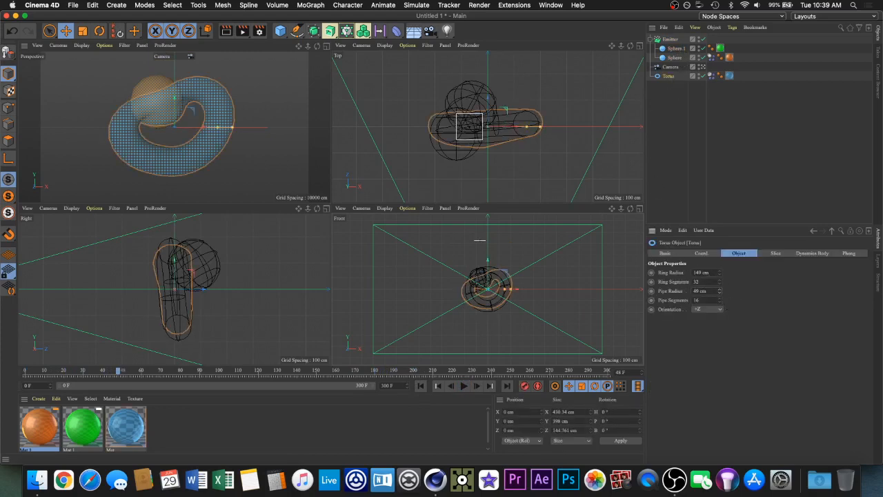
{"action": "mouse_move", "coordinate": [719, 290]}
{"action": "left_mouse_down"}
{"action": "mouse_move", "coordinate": [719, 274]}
{"action": "mouse_move", "coordinate": [722, 296]}
{"action": "left_mouse_up"}
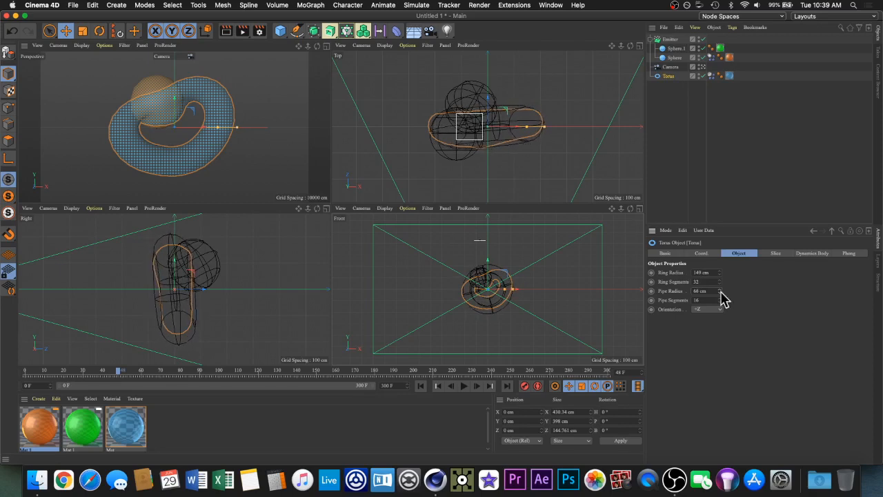
{"action": "left_click", "coordinate": [421, 386]}
{"action": "left_click", "coordinate": [463, 386]}
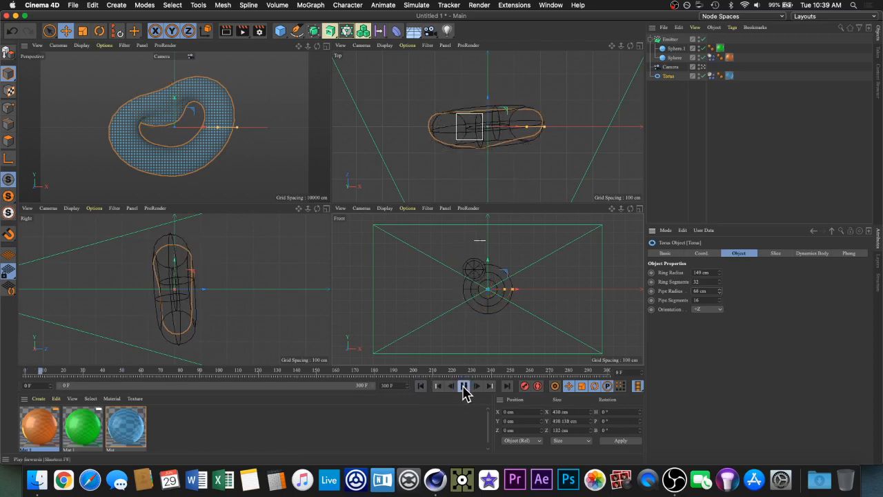
{"action": "left_click", "coordinate": [295, 93]}
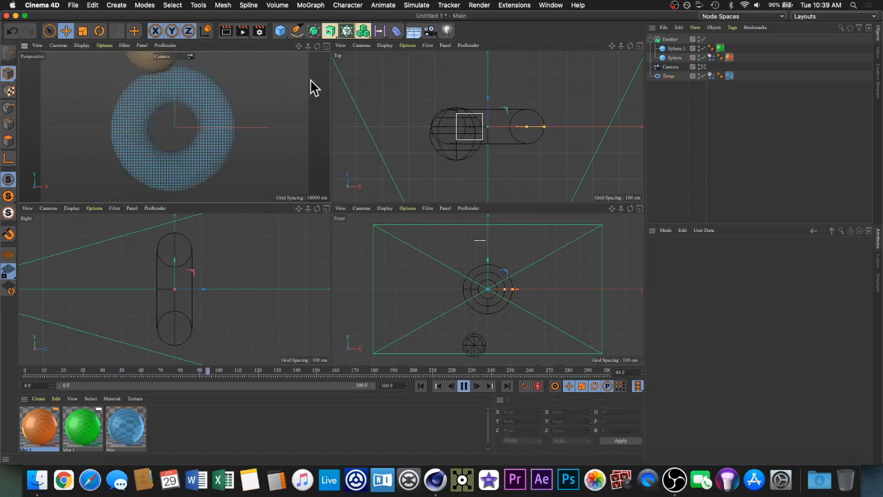
{"action": "left_click", "coordinate": [466, 386]}
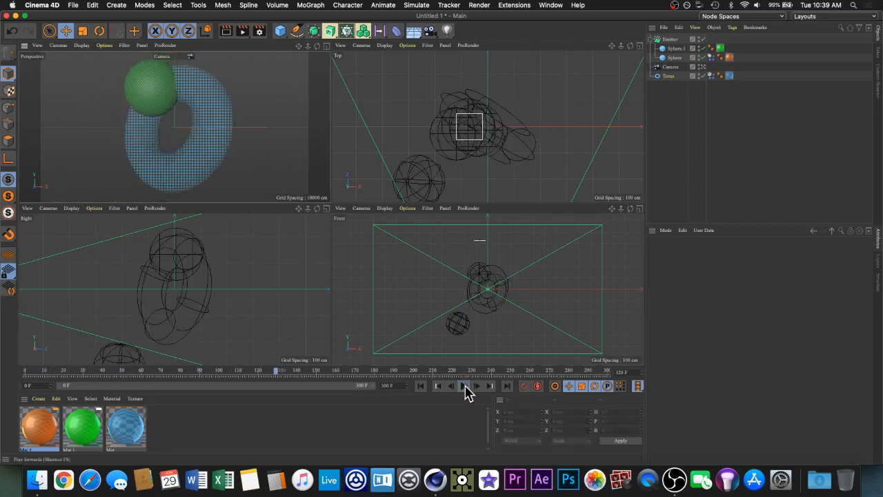
Step: Set the radius of both emitted spheres, Sphere.1 and Sphere, to 25 cm
{"action": "left_click", "coordinate": [675, 48]}
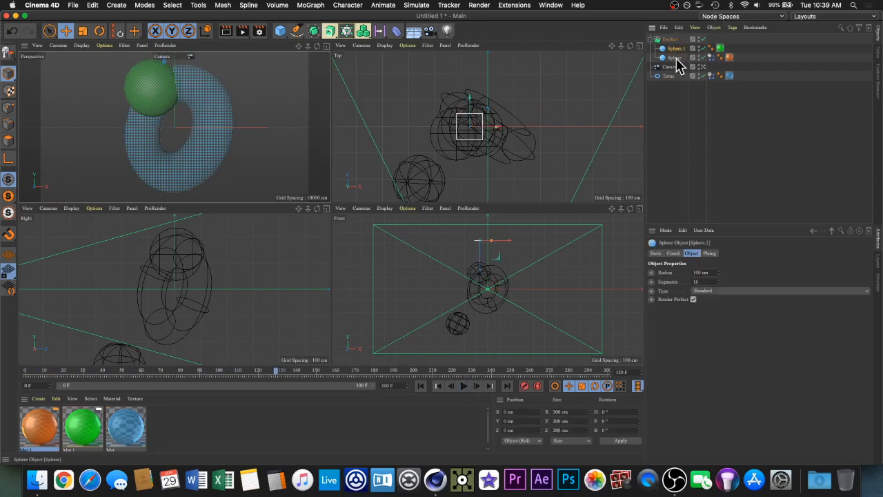
{"action": "left_click", "coordinate": [674, 58], "text": "shift"}
{"action": "left_click_drag", "start_coordinate": [716, 272], "coordinate": [675, 276]}
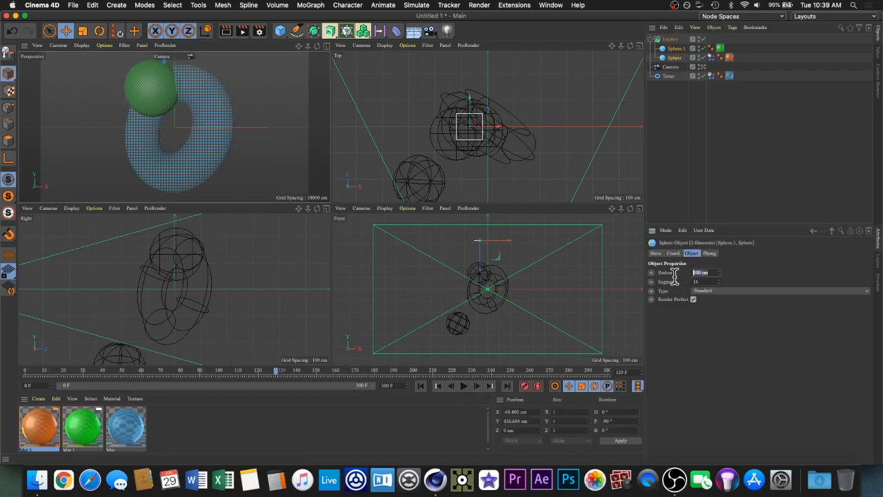
{"action": "key", "text": "Return"}
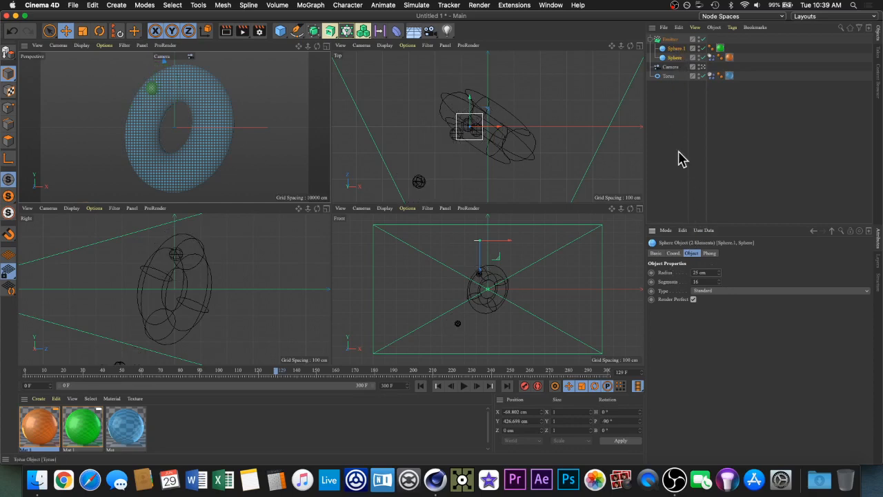
Step: Set the radius of both emitted spheres, Sphere.1 and Sphere, to 50 cm
{"action": "left_click_drag", "start_coordinate": [709, 272], "coordinate": [690, 272]}
{"action": "type", "text": "5"}
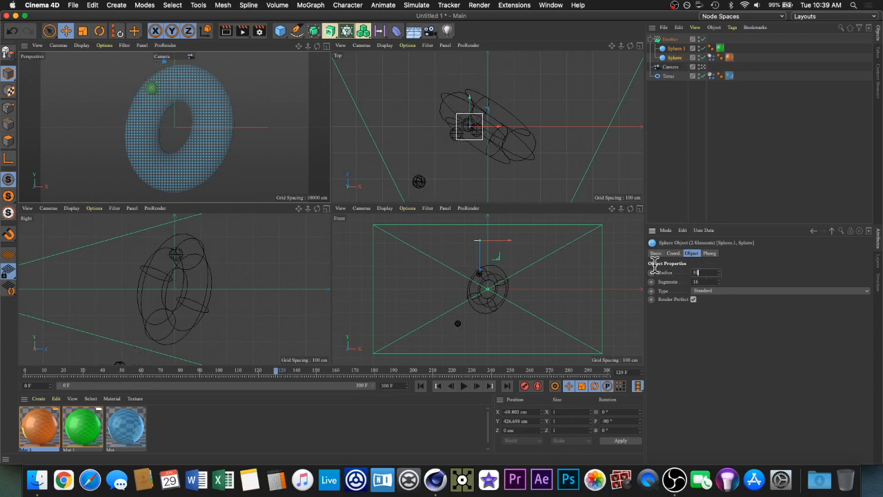
{"action": "type", "text": "0"}
{"action": "key", "text": "Return"}
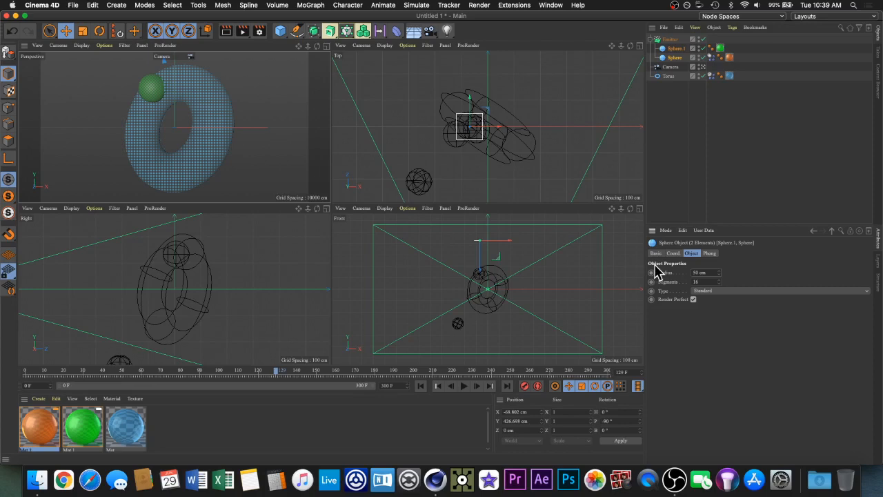
Step: Set the radius of the green Sphere.1 alone to 70 cm
{"action": "left_click", "coordinate": [679, 59]}
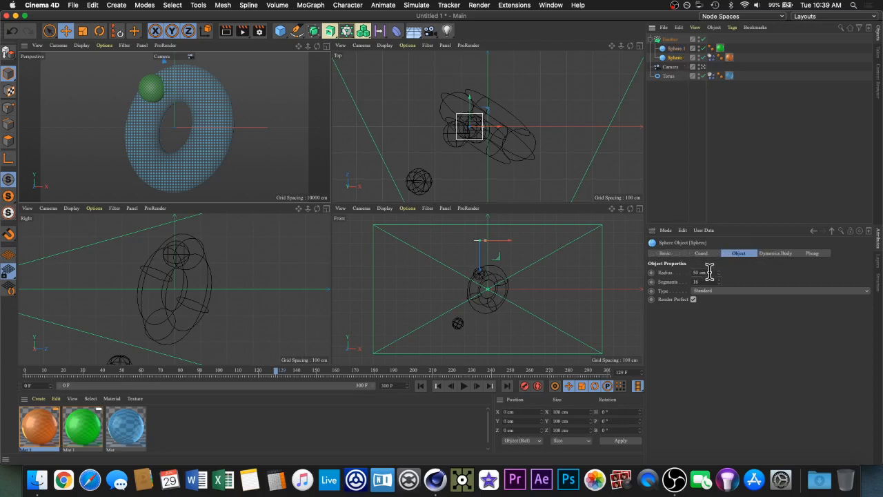
{"action": "left_click_drag", "start_coordinate": [706, 272], "coordinate": [680, 273]}
{"action": "left_click", "coordinate": [677, 48]}
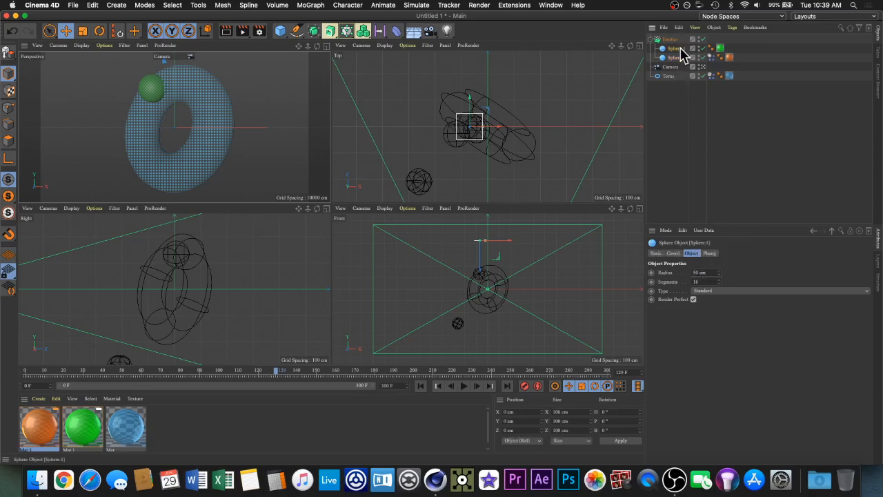
{"action": "left_click_drag", "start_coordinate": [701, 274], "coordinate": [664, 275]}
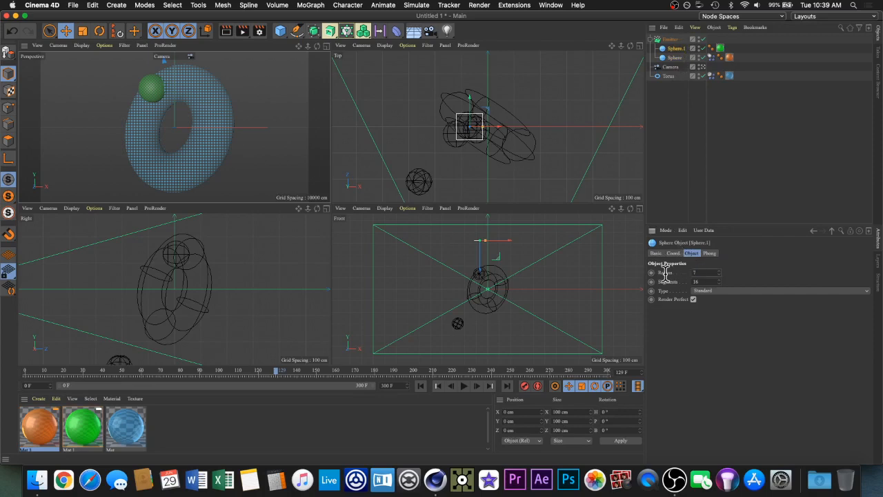
{"action": "type", "text": "70"}
{"action": "key", "text": "Return"}
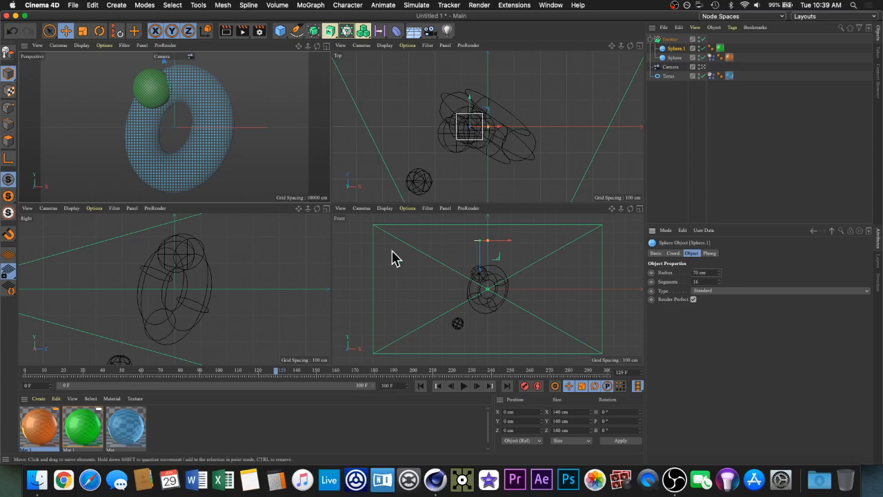
Step: Replay the simulation from the first frame and stop it around frame 75 to test the enlarged spheres
{"action": "left_click", "coordinate": [420, 385]}
{"action": "left_click", "coordinate": [464, 387]}
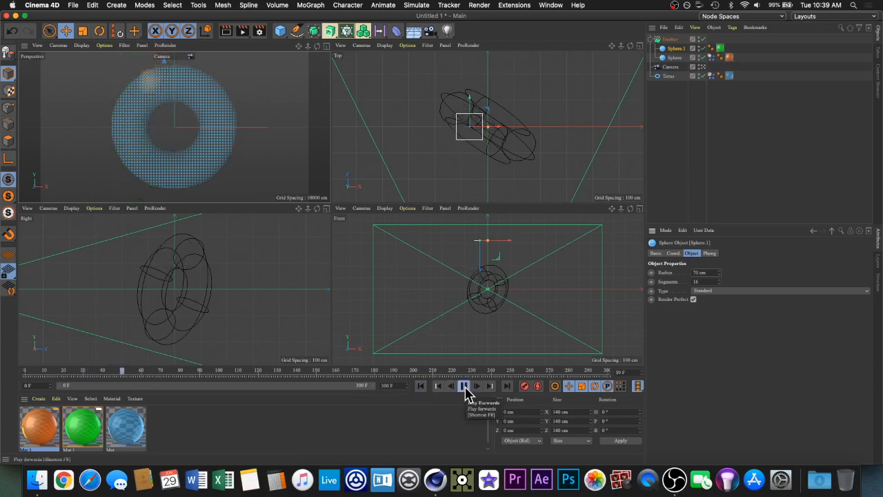
{"action": "left_click", "coordinate": [464, 388]}
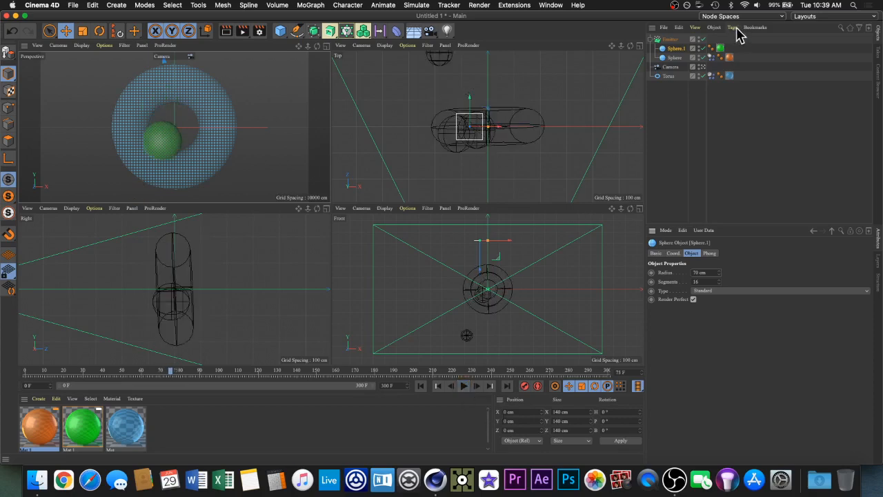
Step: Widen the emitter by setting its X-Size to 340 cm
{"action": "left_click", "coordinate": [670, 39]}
{"action": "left_click", "coordinate": [715, 253]}
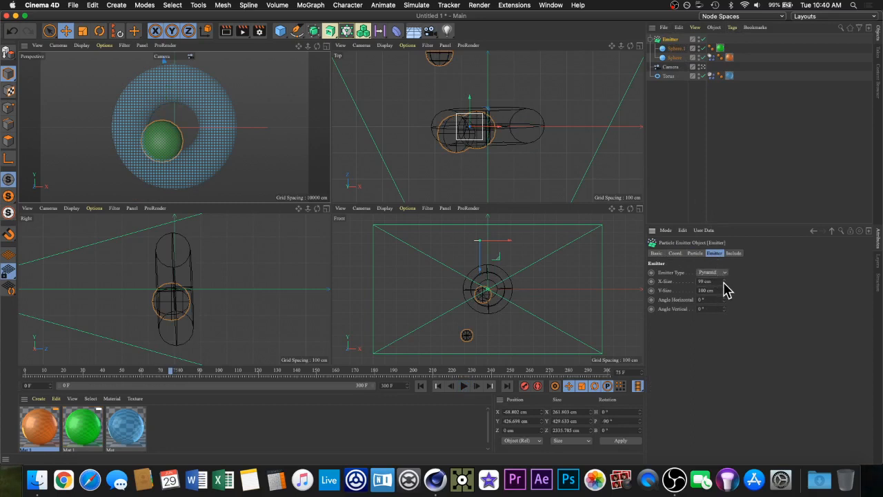
{"action": "left_click_drag", "start_coordinate": [723, 280], "coordinate": [723, 280]}
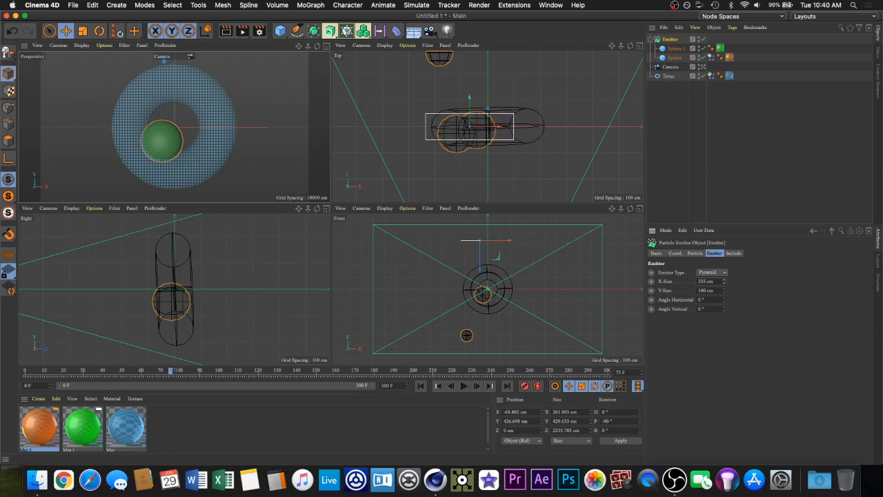
Step: Center the emitter above the torus by setting its X position to 0 cm
{"action": "left_click", "coordinate": [669, 40]}
{"action": "left_click", "coordinate": [678, 254]}
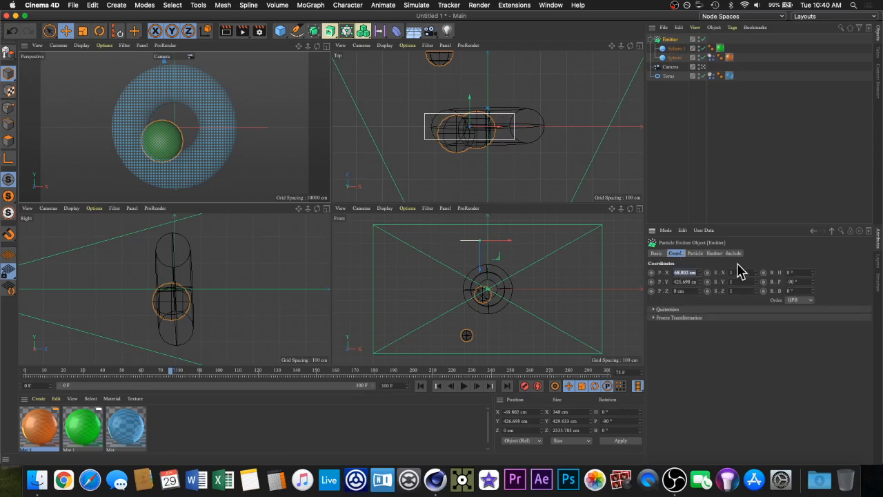
{"action": "type", "text": "0"}
{"action": "key", "text": "Return"}
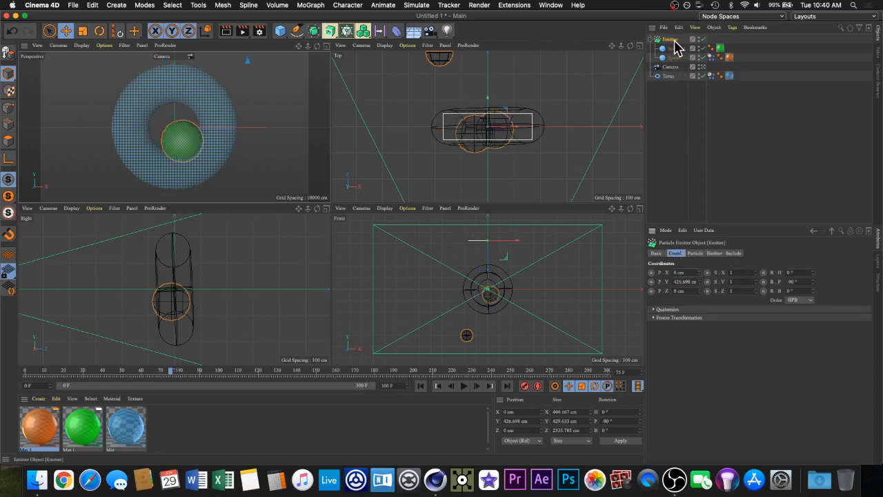
Step: Set the emitter's Y-Size to 68 cm and briefly play the simulation from the first frame
{"action": "left_click", "coordinate": [713, 253]}
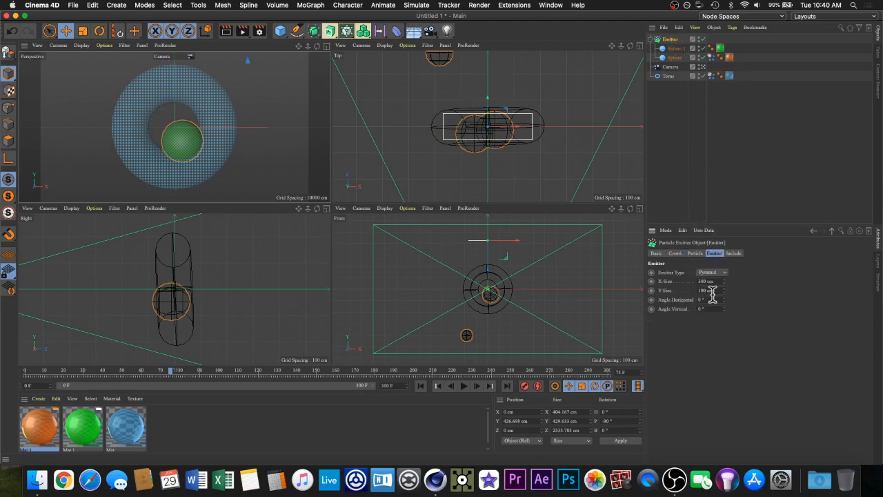
{"action": "mouse_move", "coordinate": [723, 291]}
{"action": "left_mouse_down"}
{"action": "mouse_move", "coordinate": [724, 303]}
{"action": "mouse_move", "coordinate": [724, 280]}
{"action": "left_mouse_up"}
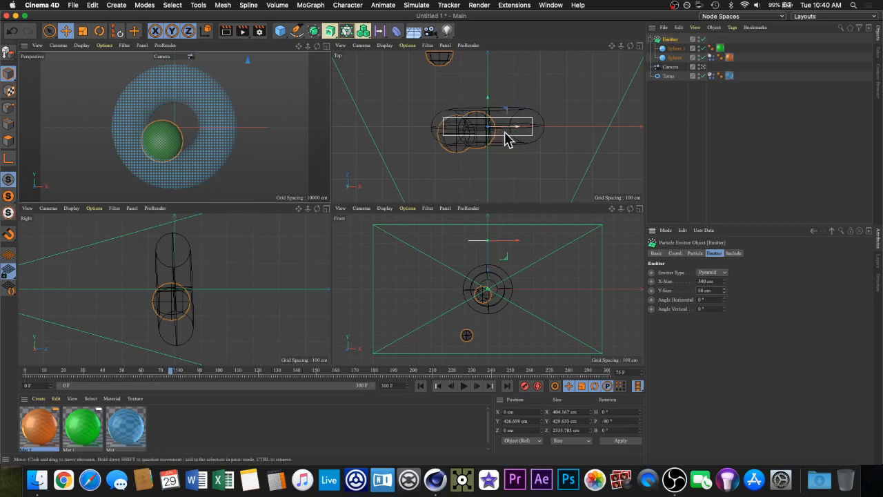
{"action": "left_click", "coordinate": [419, 386]}
{"action": "left_click", "coordinate": [463, 386]}
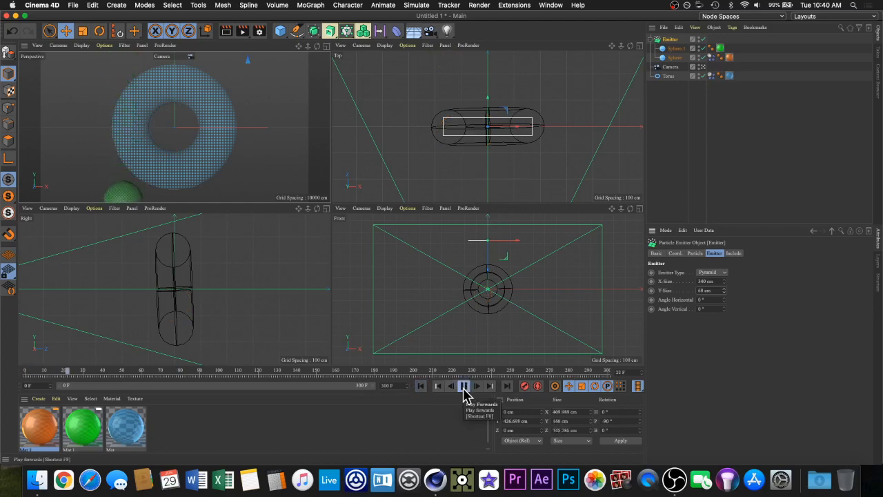
{"action": "left_click", "coordinate": [545, 324]}
{"action": "left_click", "coordinate": [463, 386]}
Step: Rewind to the first frame, play the simulation and stop it around frame 48 to inspect where the spheres land
{"action": "left_click", "coordinate": [420, 386]}
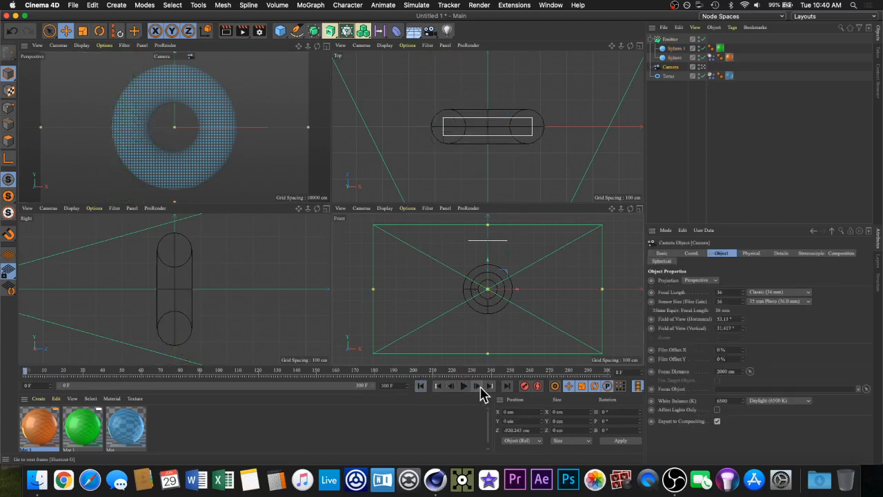
{"action": "left_click", "coordinate": [477, 387]}
{"action": "left_click", "coordinate": [420, 387]}
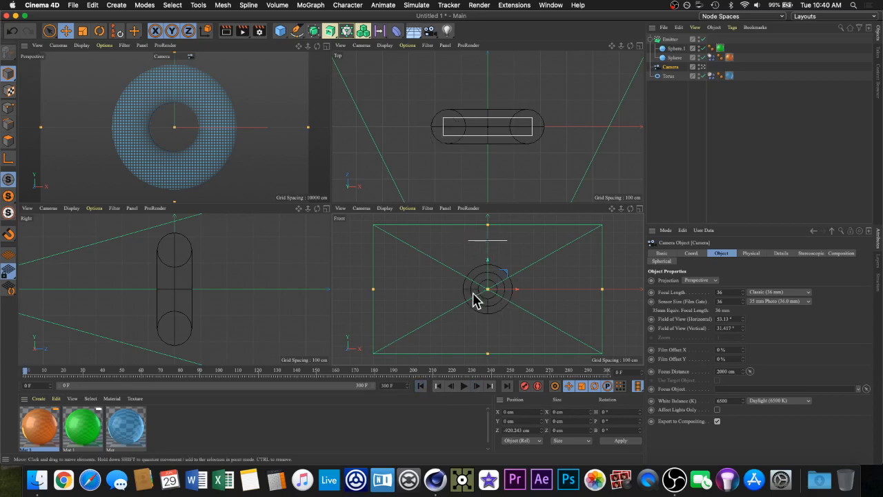
{"action": "left_click", "coordinate": [464, 386]}
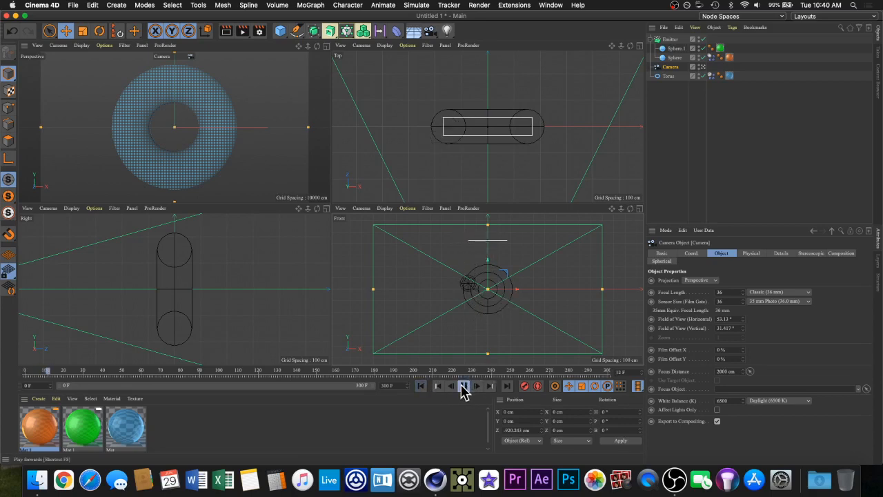
{"action": "left_click", "coordinate": [463, 387]}
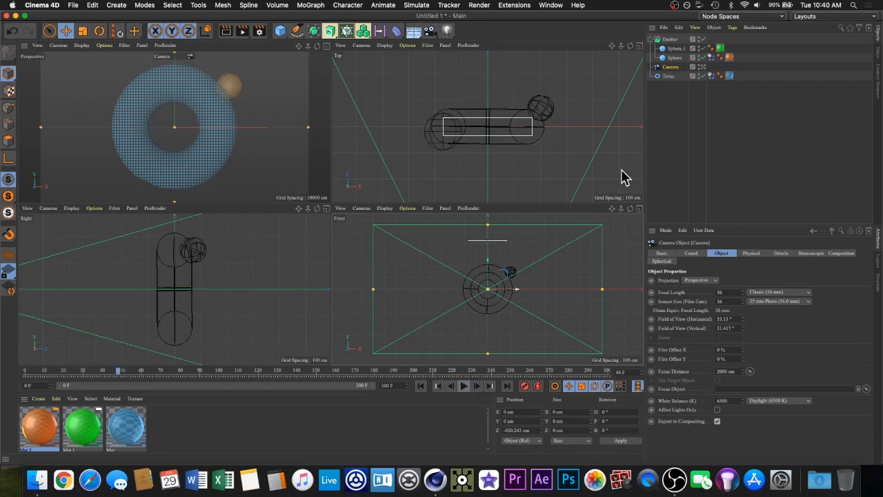
Step: Check the emitter and Sphere settings and replay the simulation from the first frame, stopping around frame 90
{"action": "left_click", "coordinate": [669, 40]}
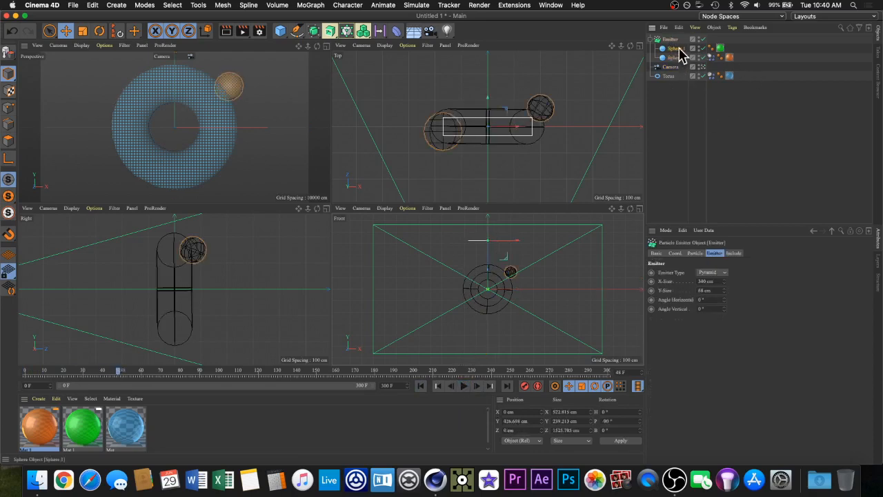
{"action": "left_click_drag", "start_coordinate": [682, 55], "coordinate": [670, 74]}
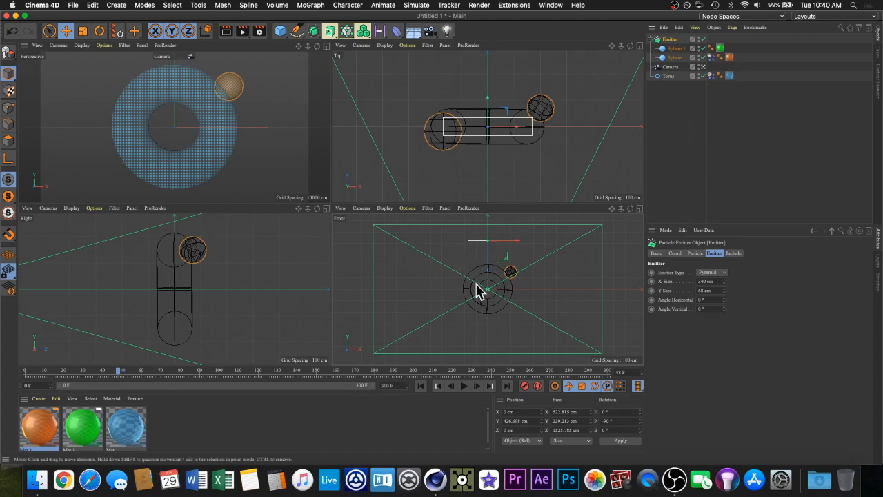
{"action": "left_click", "coordinate": [677, 59]}
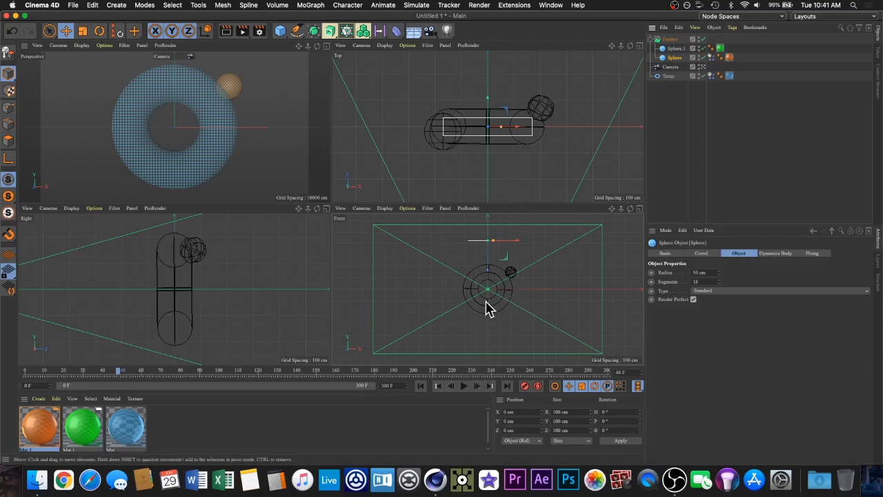
{"action": "left_click", "coordinate": [421, 385]}
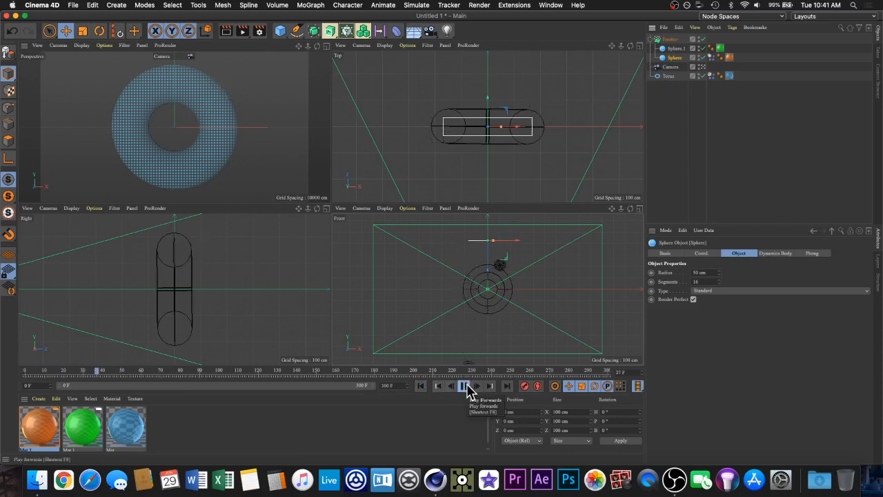
{"action": "left_click", "coordinate": [466, 388]}
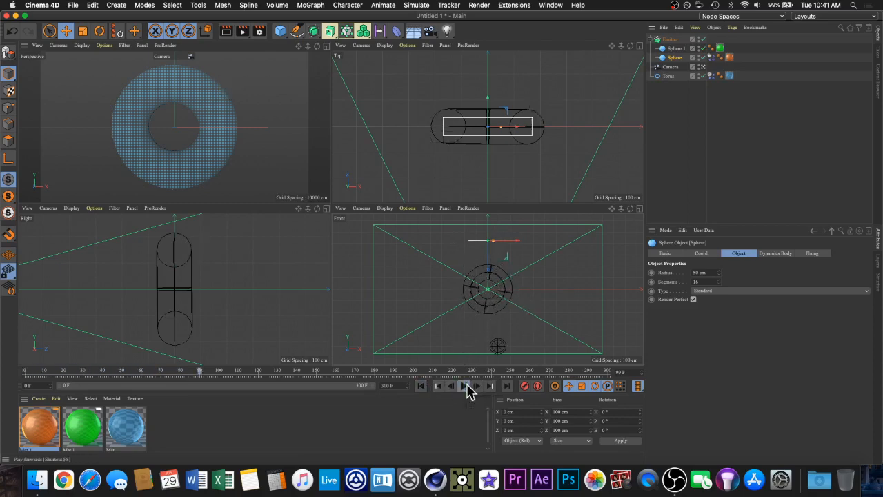
Step: Maximize the perspective camera view, return to frame 0 and dolly the camera slightly back from the torus
{"action": "left_click", "coordinate": [274, 80]}
{"action": "left_click", "coordinate": [325, 46]}
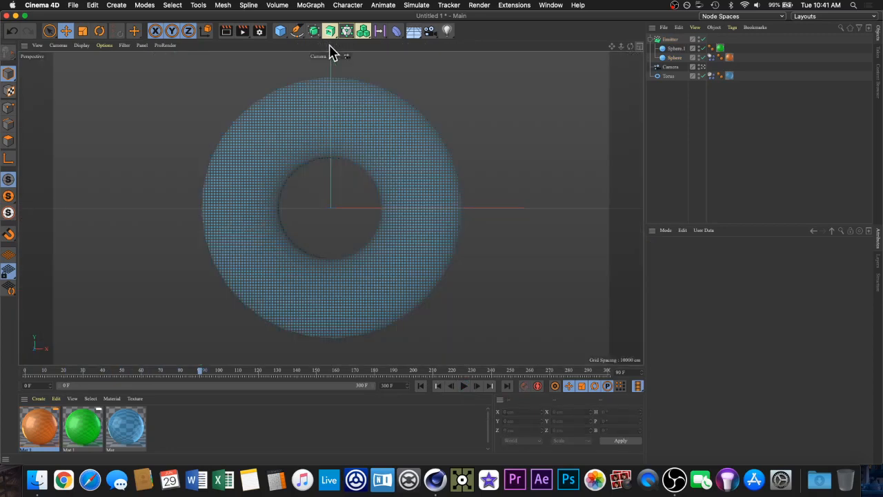
{"action": "left_click", "coordinate": [419, 386]}
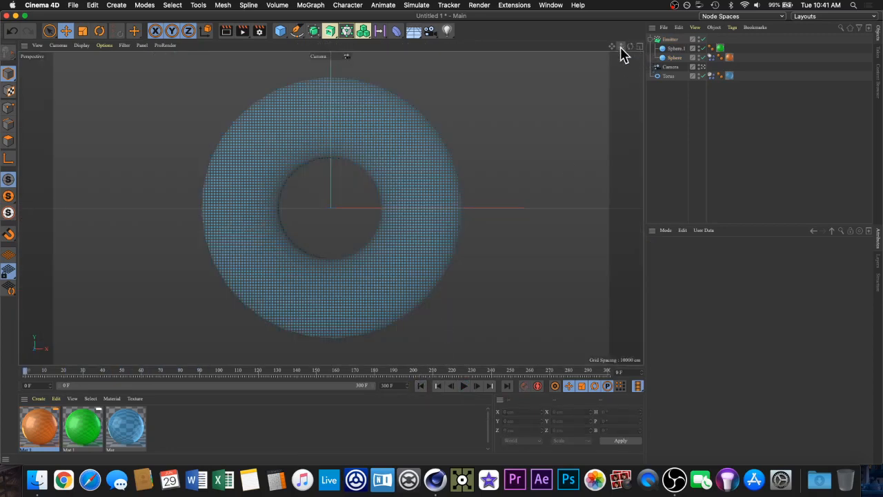
{"action": "left_click_drag", "start_coordinate": [621, 48], "coordinate": [600, 48]}
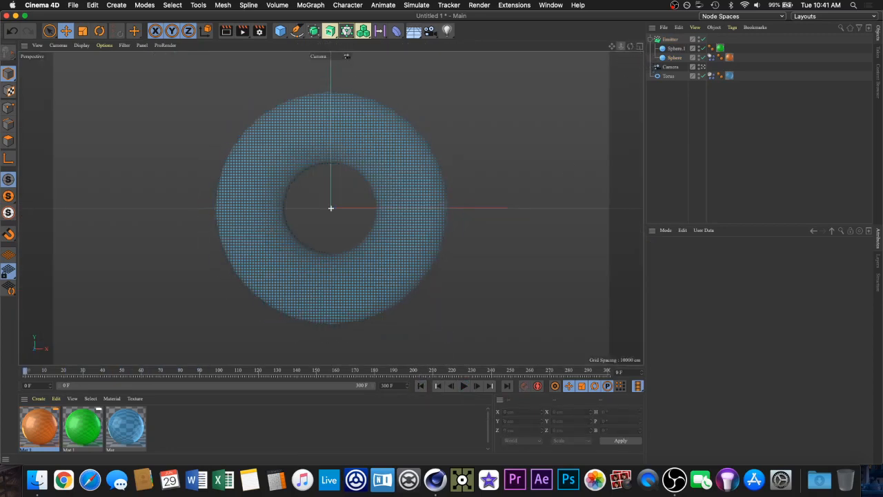
Step: Preview the particle simulation and copy the Dynamics Body tag from Sphere to Sphere.1
{"action": "left_click", "coordinate": [463, 386]}
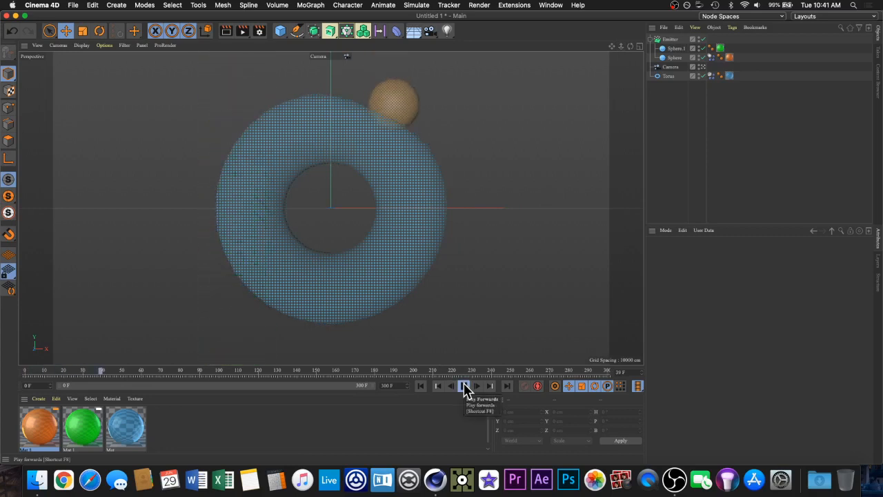
{"action": "left_click", "coordinate": [463, 388]}
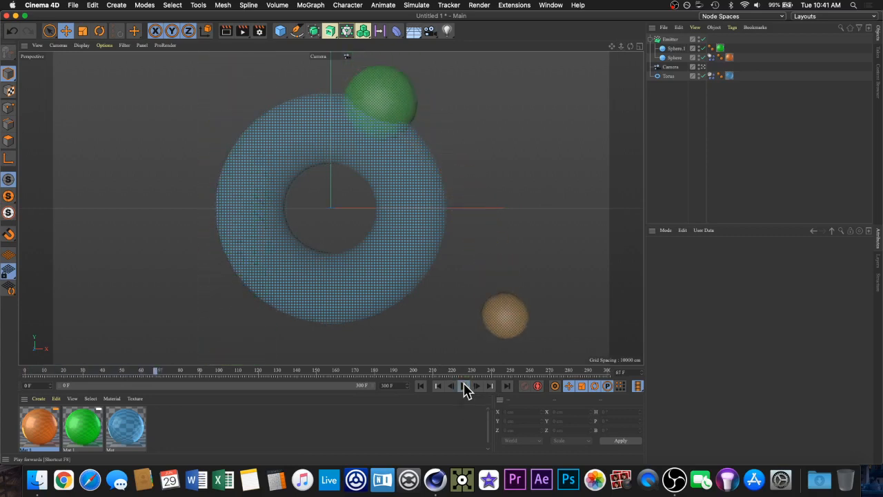
{"action": "left_click", "coordinate": [711, 58]}
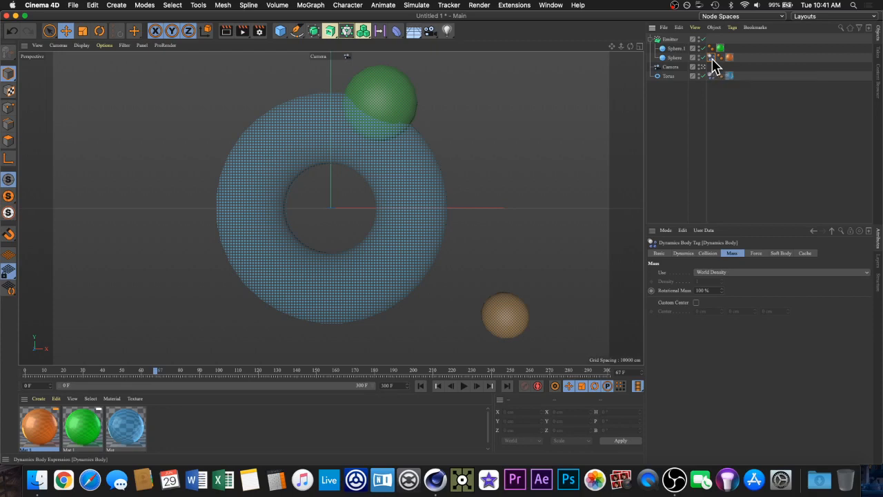
{"action": "left_click_drag", "start_coordinate": [712, 58], "coordinate": [676, 50]}
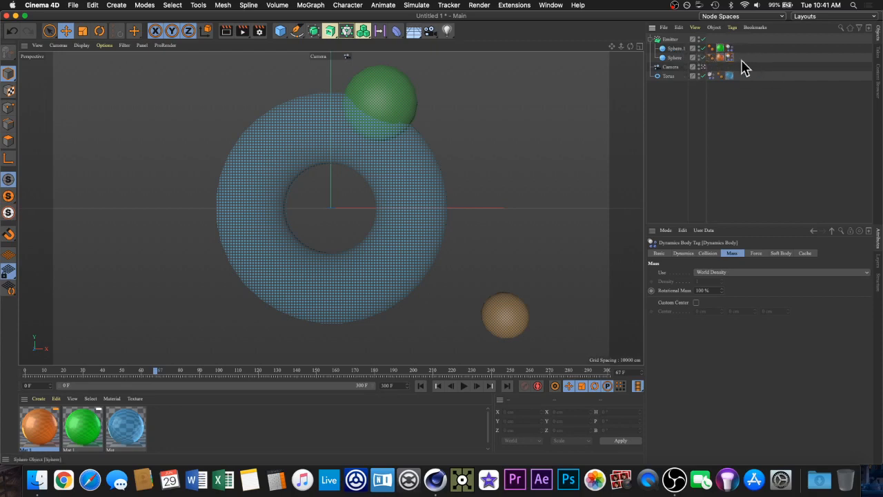
Step: Replay the simulation from the first frame to check how both emitted spheres collide with the torus
{"action": "left_click", "coordinate": [421, 386]}
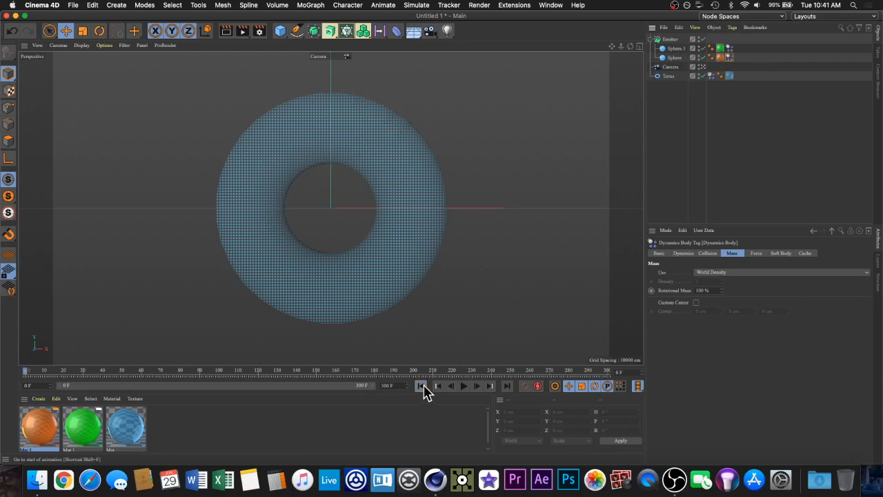
{"action": "left_click", "coordinate": [463, 386]}
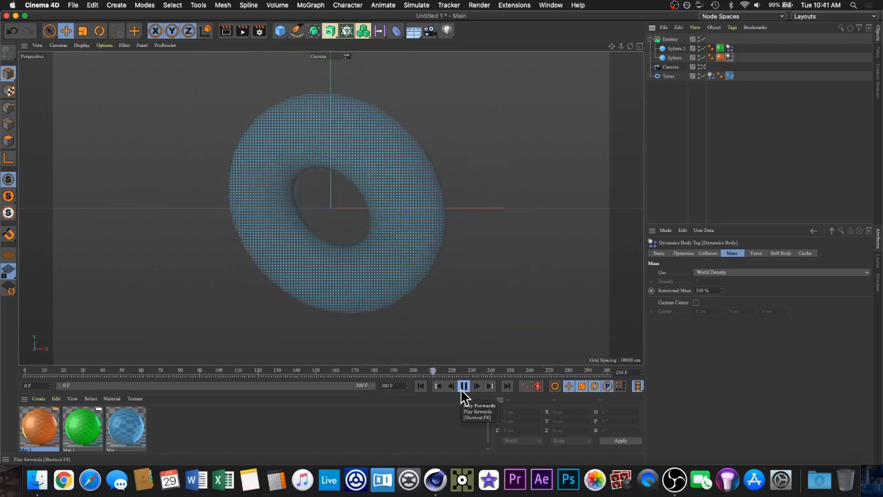
{"action": "left_click", "coordinate": [463, 388]}
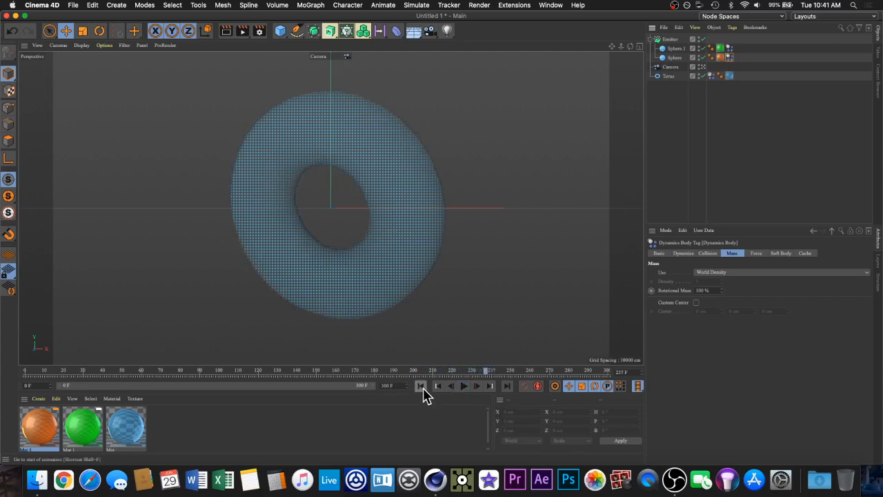
{"action": "left_click", "coordinate": [282, 32]}
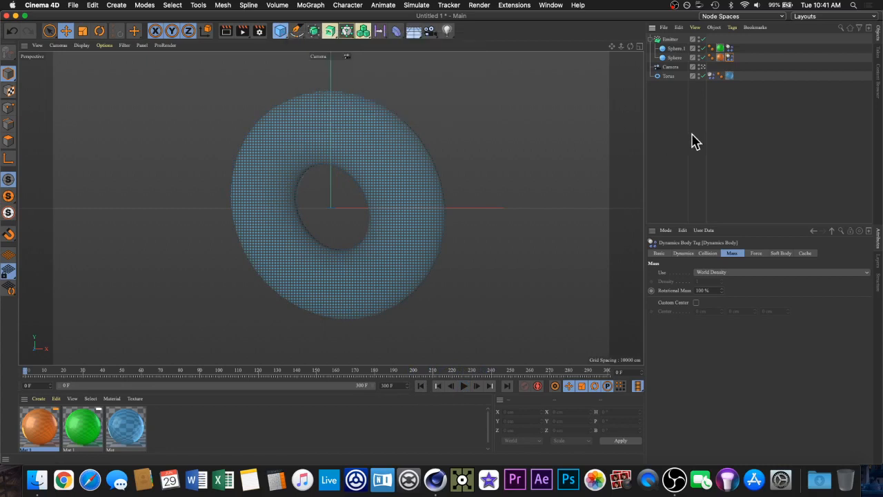
{"action": "left_click", "coordinate": [463, 385]}
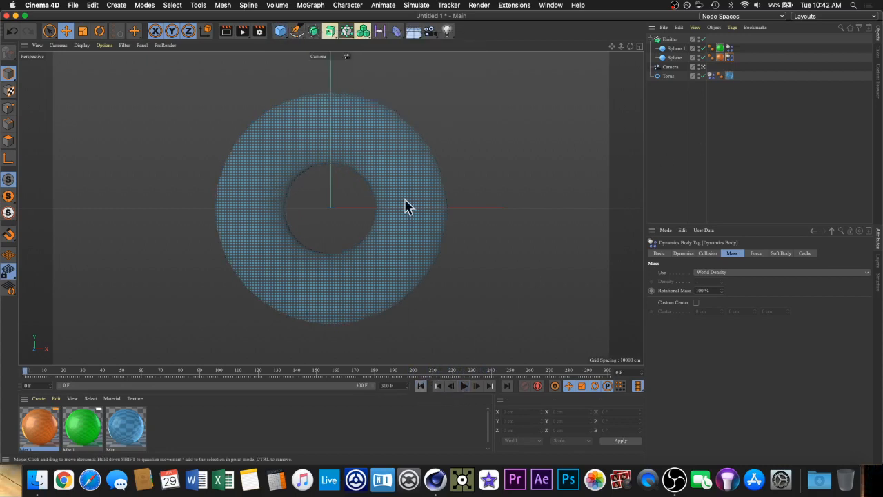
Step: Duplicate the torus and move the copy about 151 cm along the X axis
{"action": "left_click", "coordinate": [280, 32]}
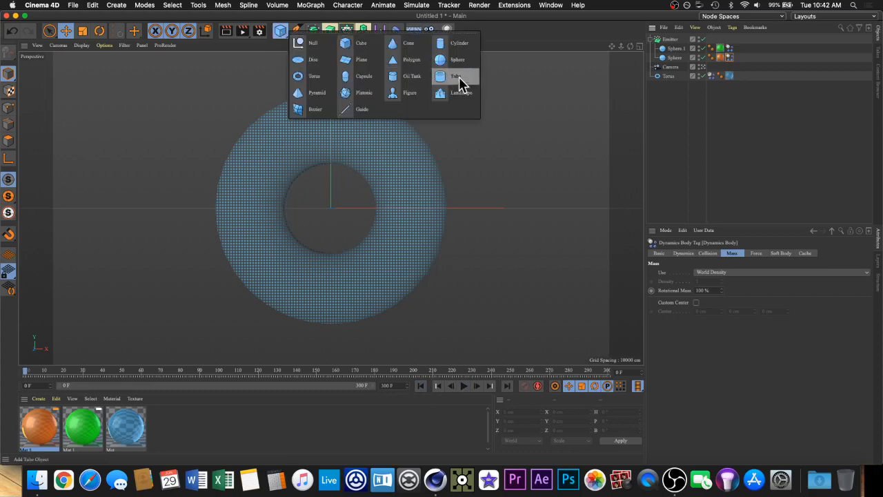
{"action": "left_click", "coordinate": [668, 77]}
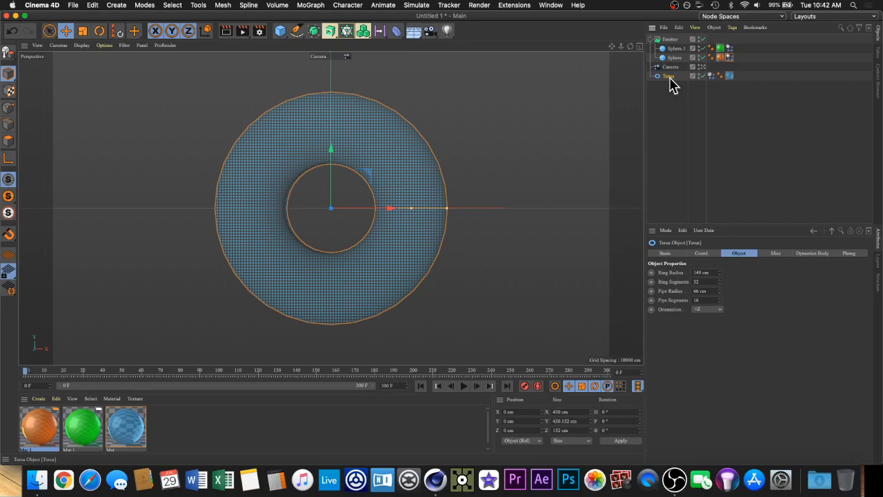
{"action": "left_click_drag", "start_coordinate": [672, 83], "coordinate": [668, 96], "text": "ctrl"}
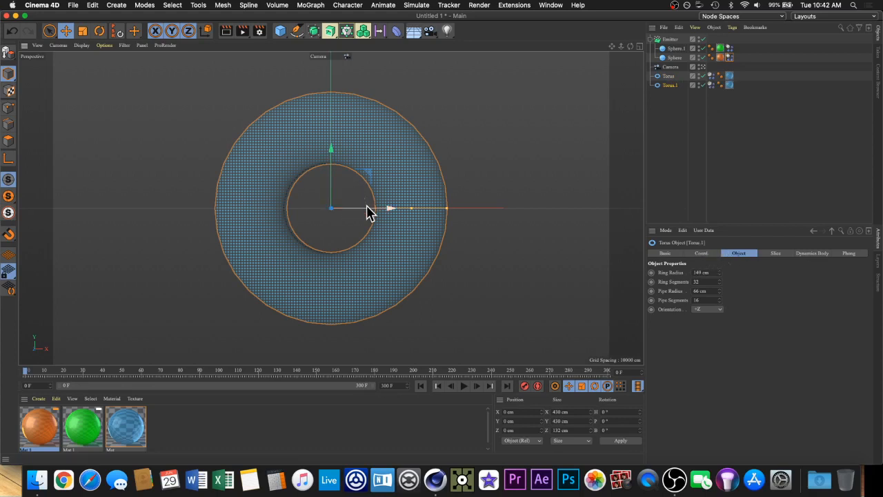
{"action": "left_click_drag", "start_coordinate": [368, 209], "coordinate": [447, 228]}
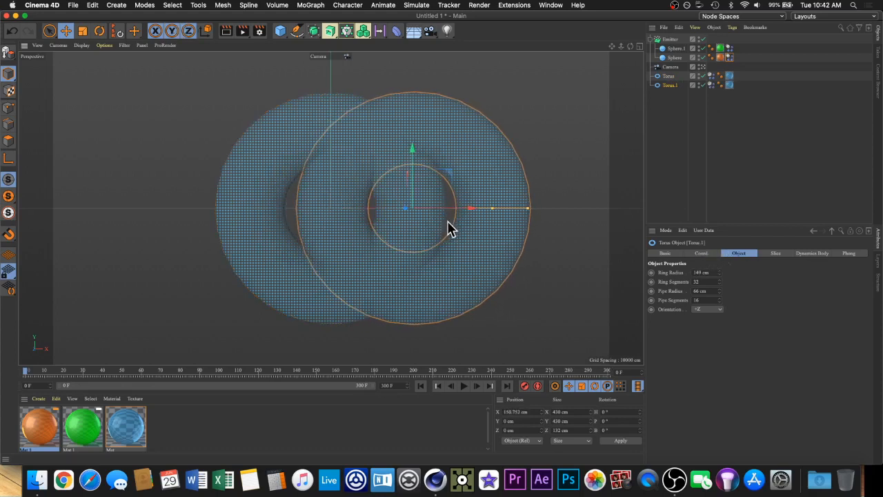
Step: Set the duplicated torus's orientation to +Y and play the simulation with the two interlocked toruses
{"action": "left_click", "coordinate": [705, 310]}
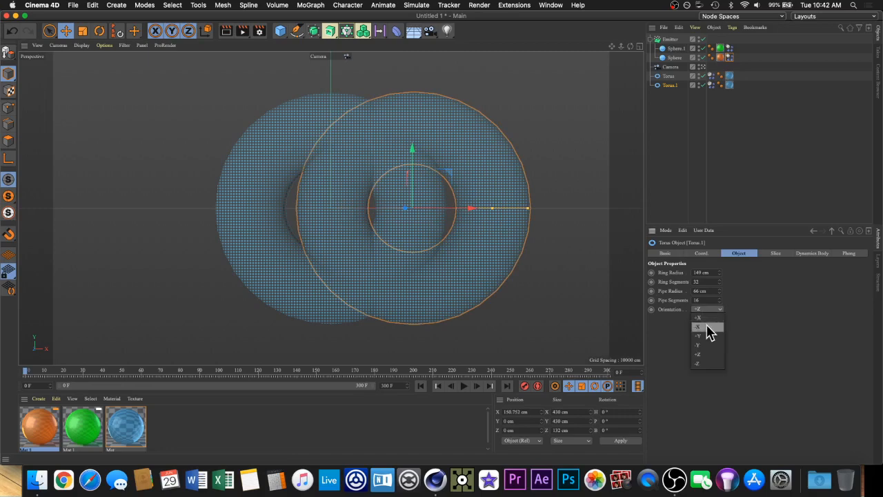
{"action": "left_click", "coordinate": [709, 325]}
{"action": "left_click", "coordinate": [711, 310]}
{"action": "left_click", "coordinate": [714, 318]}
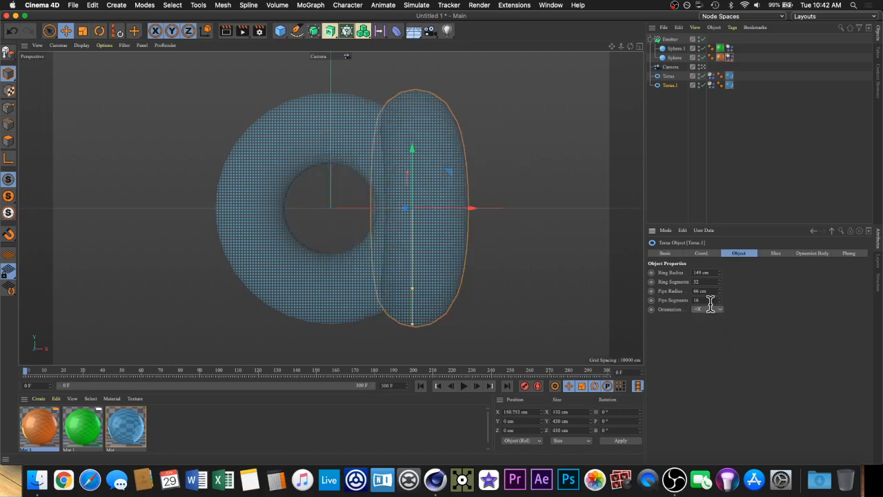
{"action": "left_click", "coordinate": [714, 310]}
{"action": "left_click", "coordinate": [705, 336]}
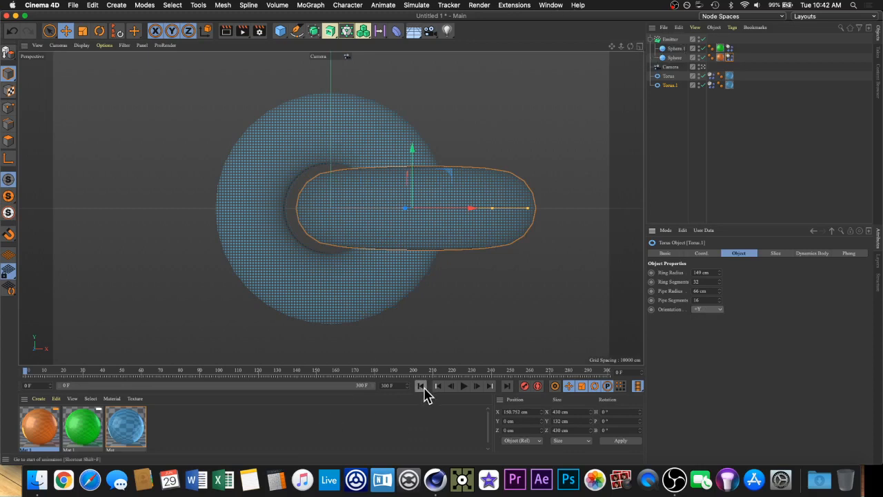
{"action": "left_click", "coordinate": [464, 387]}
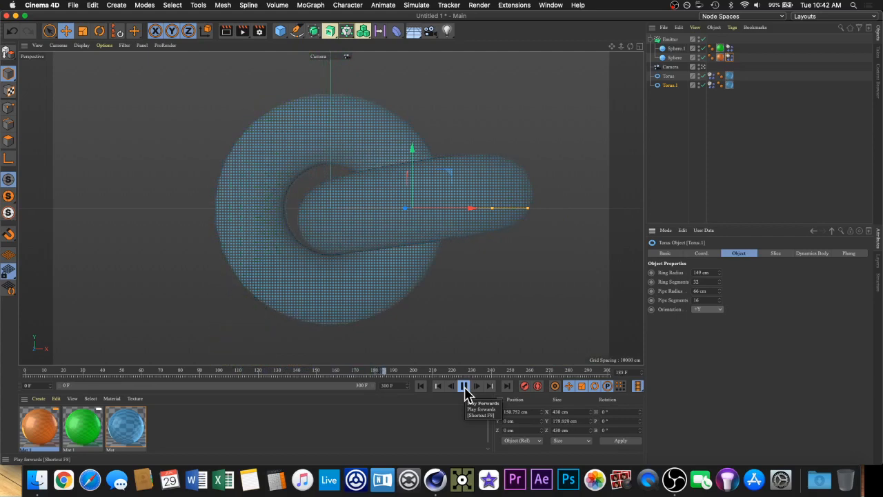
{"action": "left_click", "coordinate": [464, 388]}
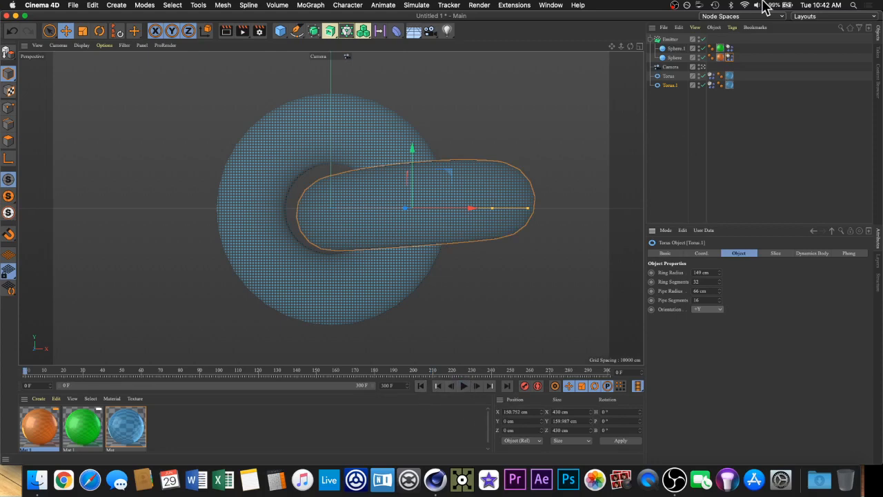
Step: Set the Dynamics Body tags of both spheres to Custom Mass with a mass of 4
{"action": "left_click", "coordinate": [728, 49]}
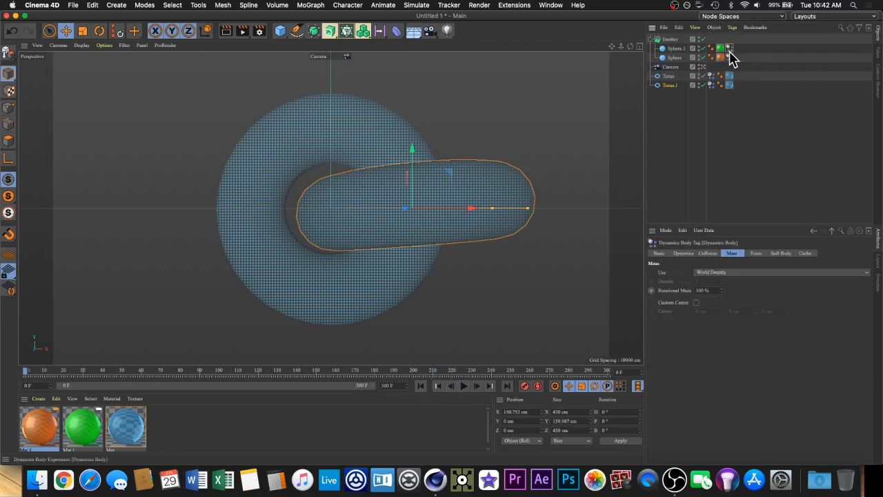
{"action": "left_click", "coordinate": [729, 58], "text": "shift"}
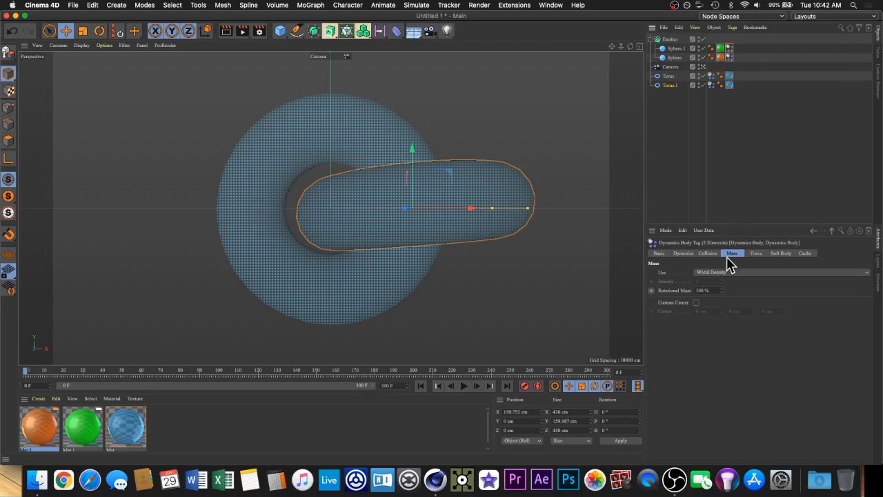
{"action": "left_click", "coordinate": [717, 274]}
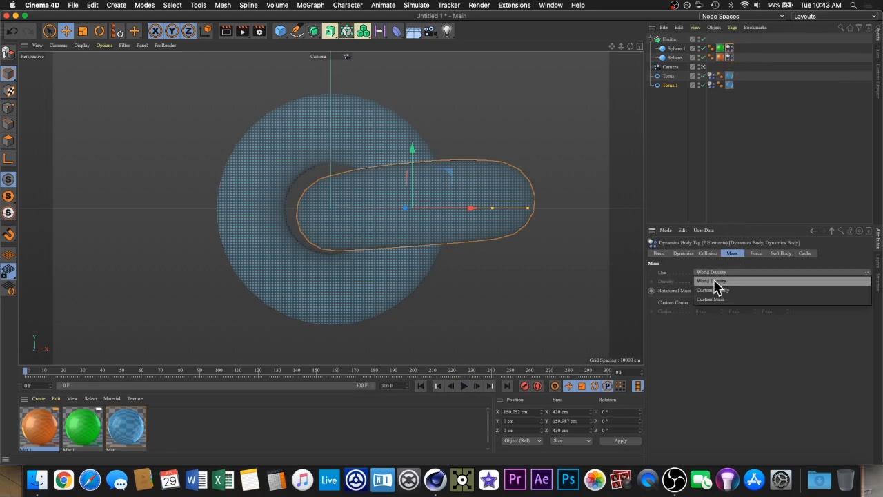
{"action": "left_click", "coordinate": [711, 303]}
{"action": "left_click", "coordinate": [716, 281]}
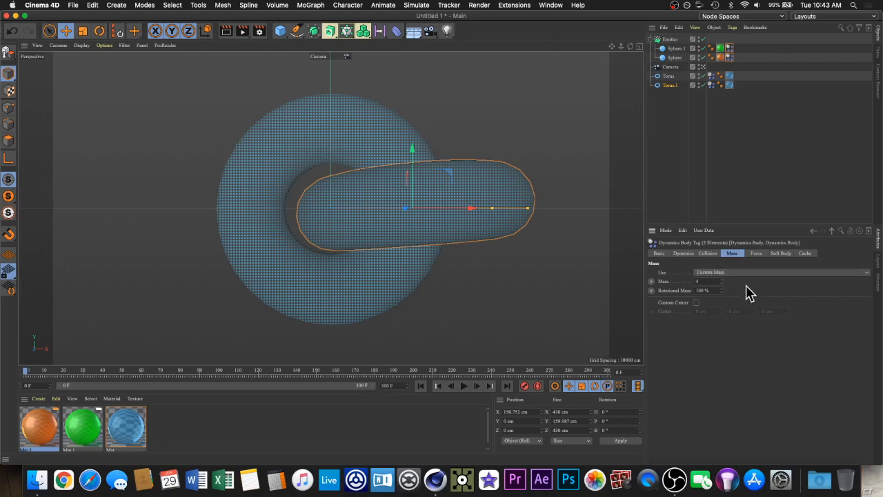
Step: Play the simulation to check the impact of the spheres' custom mass, and return to the first frame
{"action": "left_click", "coordinate": [462, 390]}
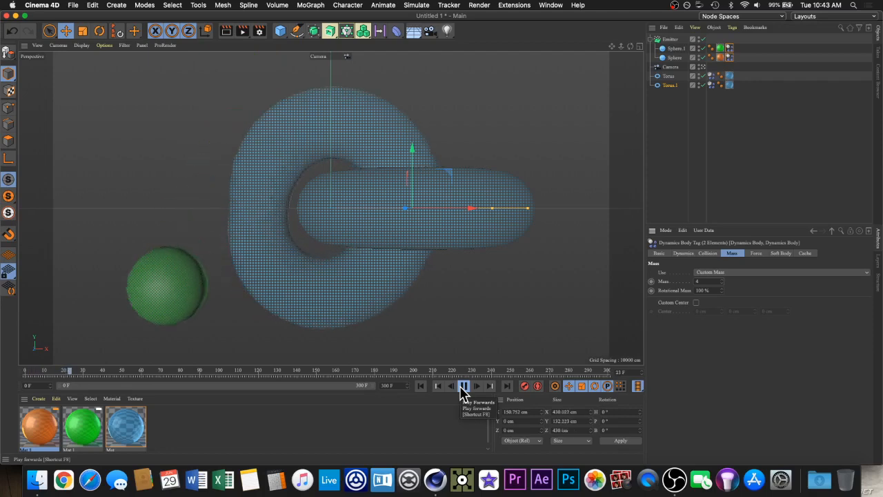
{"action": "left_click", "coordinate": [462, 387]}
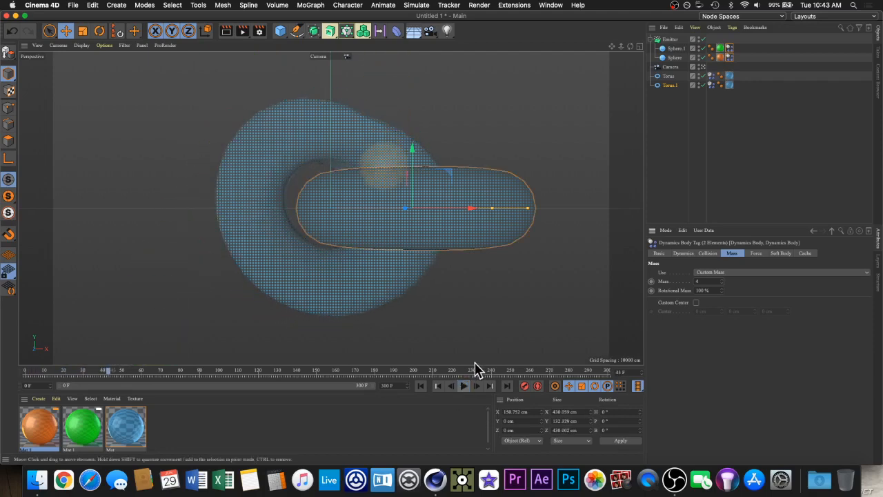
{"action": "left_click", "coordinate": [421, 385]}
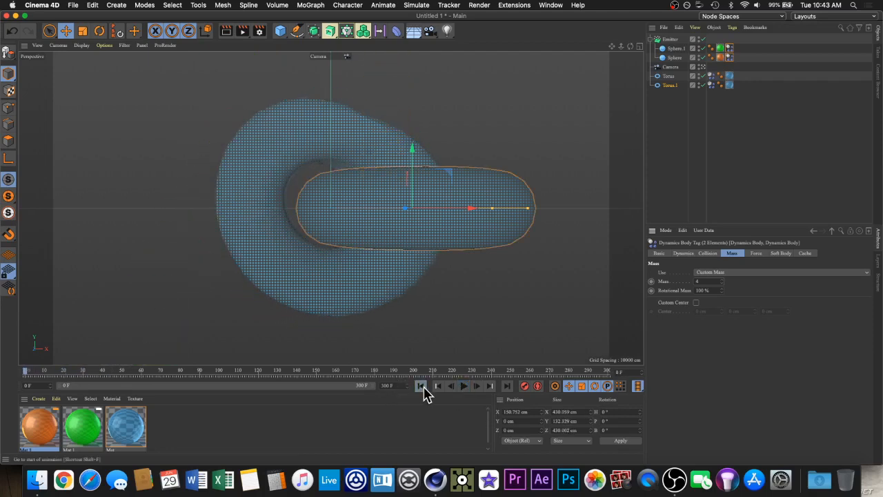
Step: Move both toruses together along X to about 15 cm using the Top view, and preview the simulation in the camera view
{"action": "left_click", "coordinate": [670, 76], "text": "ctrl"}
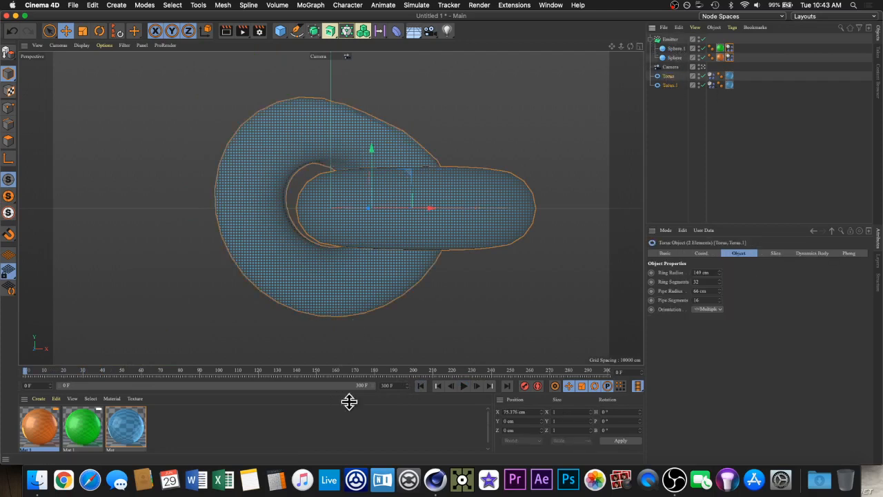
{"action": "left_click", "coordinate": [640, 47]}
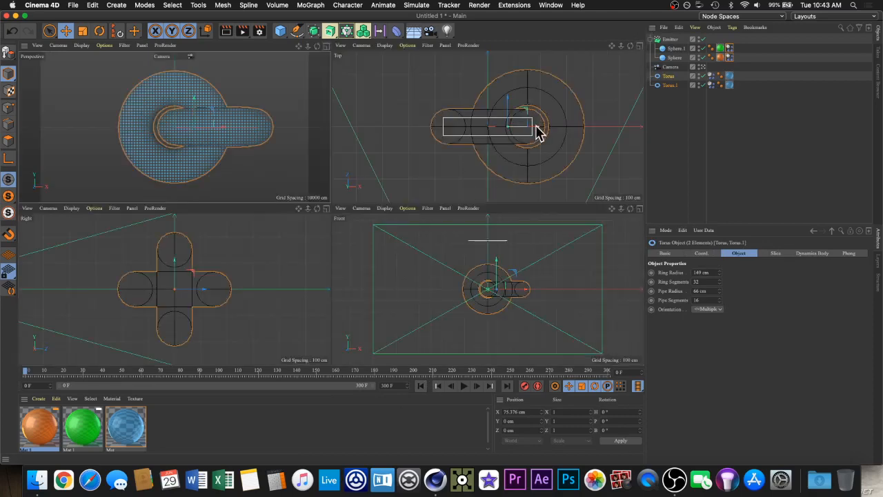
{"action": "left_click_drag", "start_coordinate": [536, 132], "coordinate": [517, 138]}
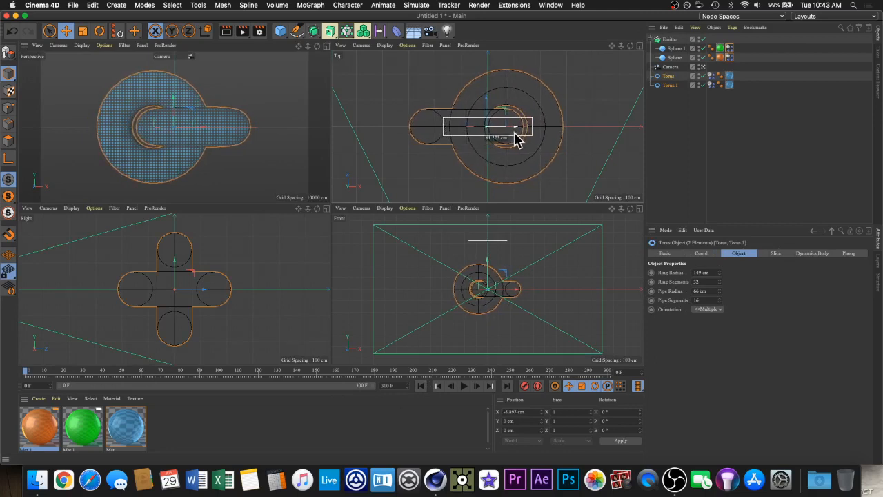
{"action": "left_click_drag", "start_coordinate": [517, 137], "coordinate": [516, 137]}
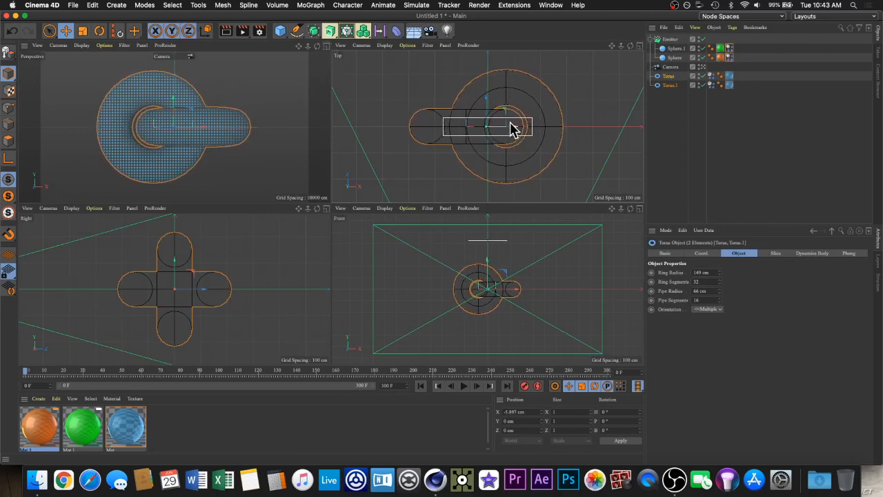
{"action": "left_click_drag", "start_coordinate": [514, 131], "coordinate": [517, 131]}
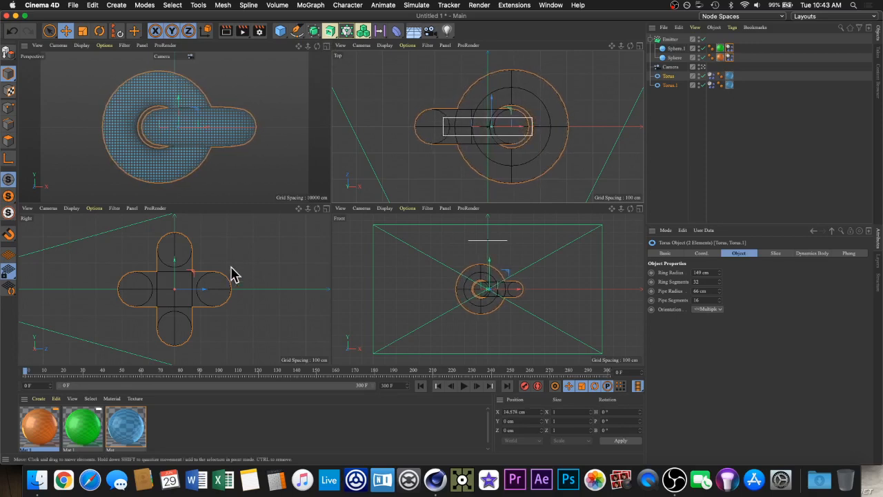
{"action": "left_click", "coordinate": [325, 45]}
{"action": "left_click", "coordinate": [464, 385]}
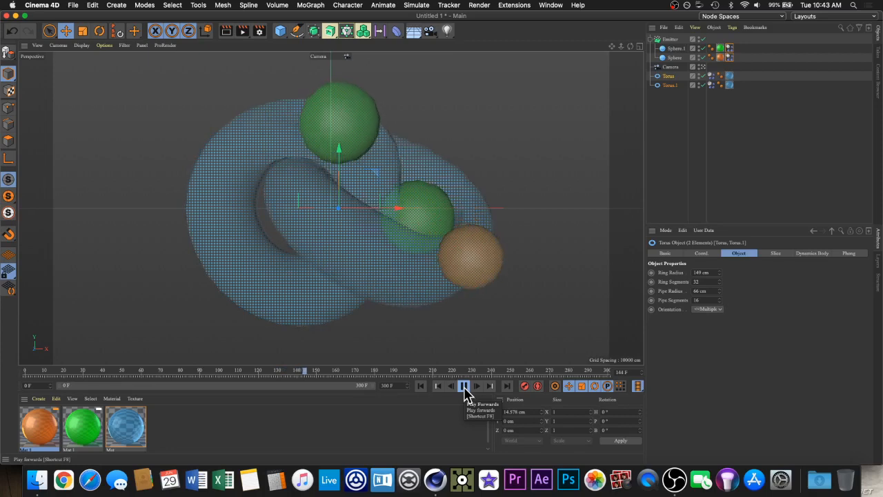
{"action": "left_click", "coordinate": [463, 386]}
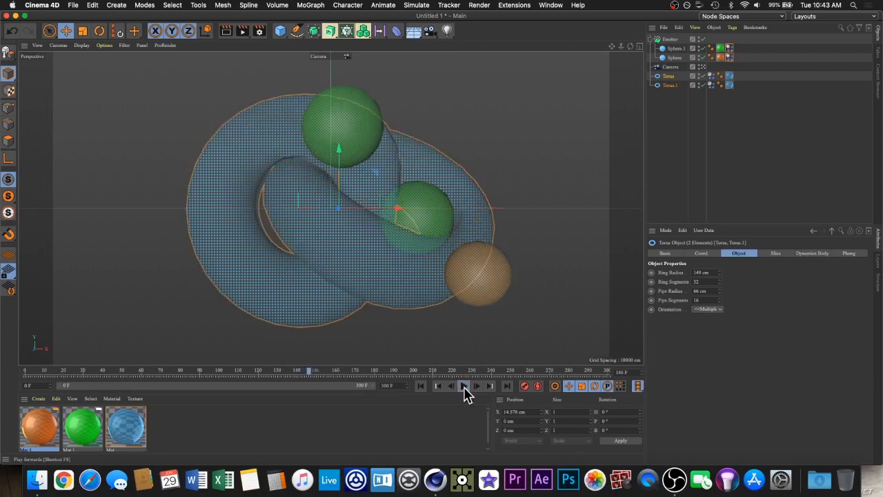
Step: Add a Subdivision Surface and make the first torus its child
{"action": "left_click", "coordinate": [314, 31]}
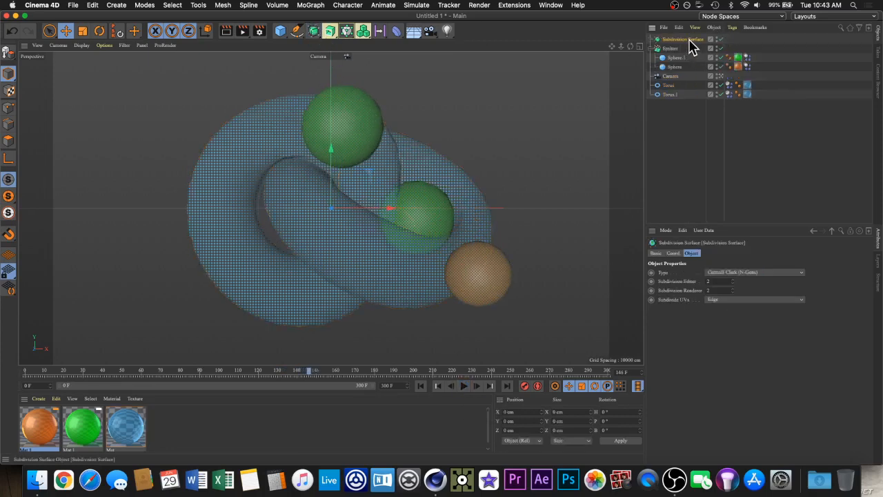
{"action": "left_click_drag", "start_coordinate": [686, 41], "coordinate": [670, 86]}
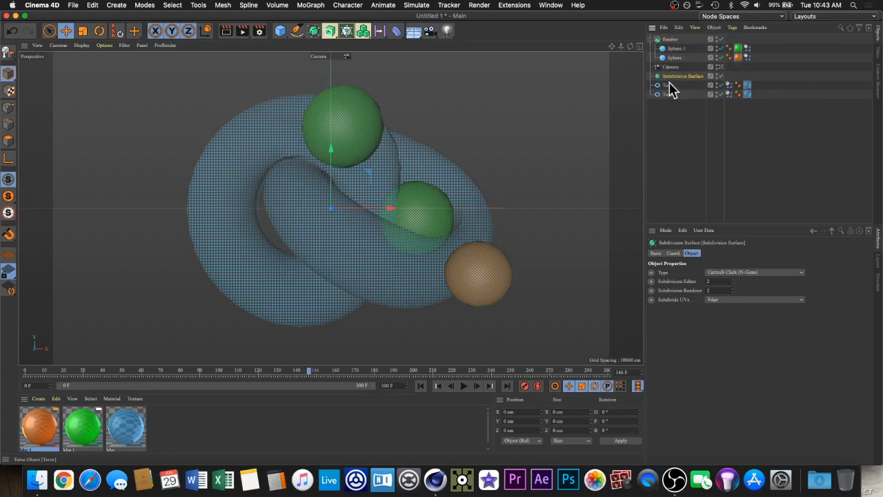
{"action": "left_click", "coordinate": [667, 85]}
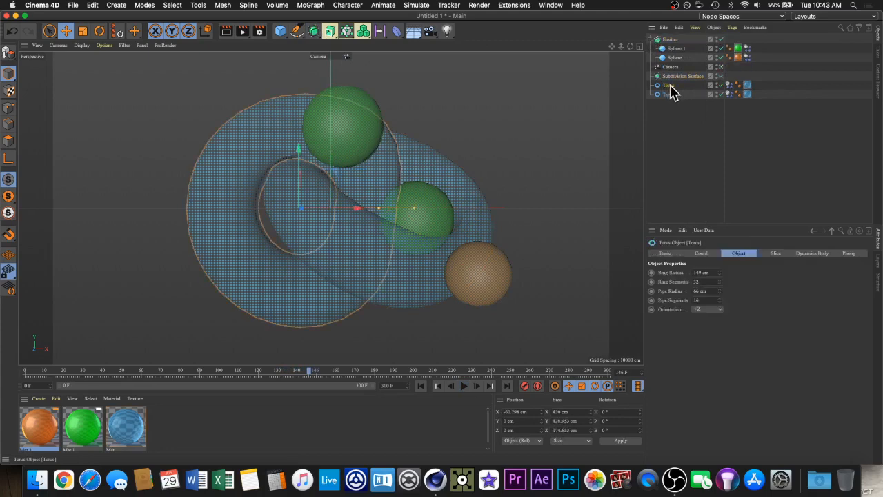
{"action": "left_click_drag", "start_coordinate": [671, 87], "coordinate": [674, 77]}
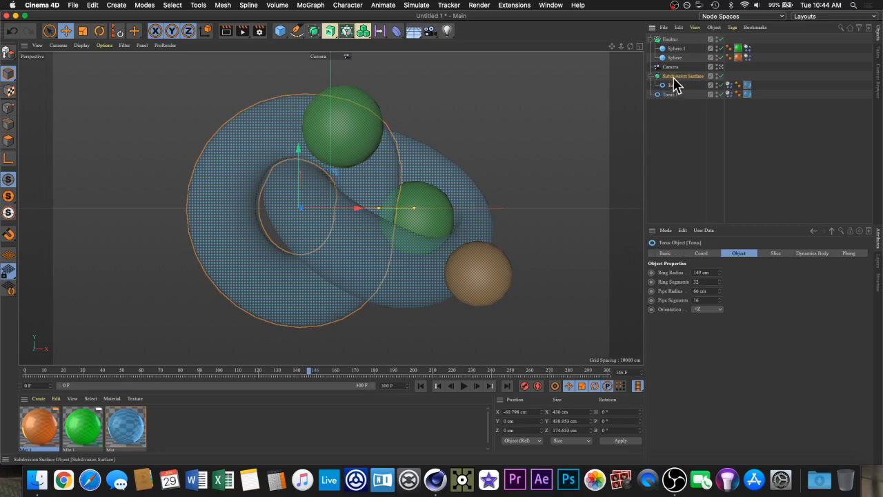
{"action": "left_click", "coordinate": [673, 76]}
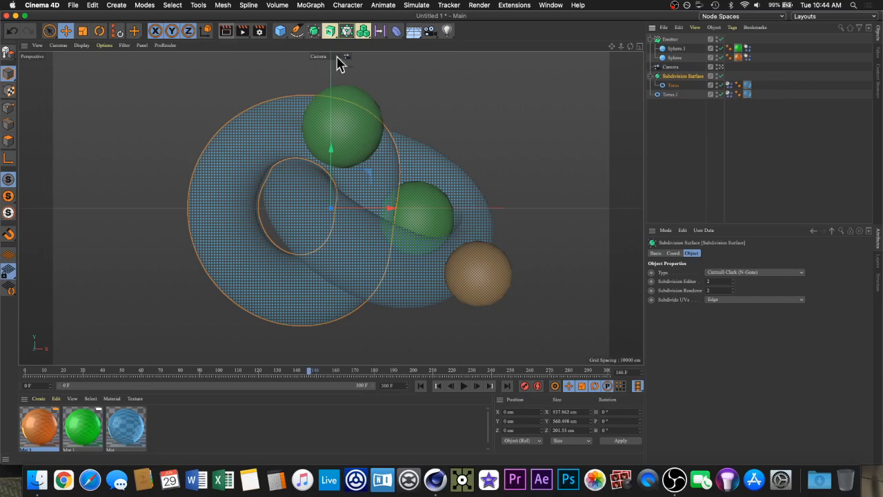
Step: Play the simulation from the first frame to check the smoothed first torus
{"action": "left_click", "coordinate": [420, 386]}
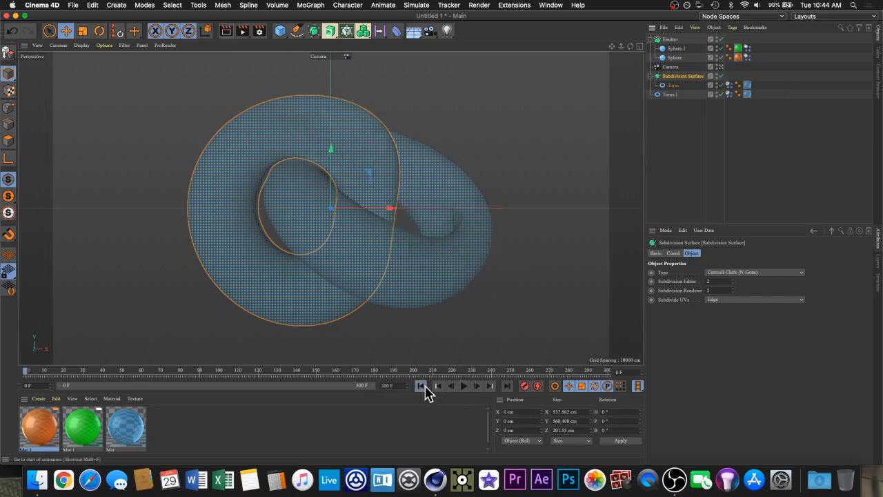
{"action": "left_click", "coordinate": [463, 386]}
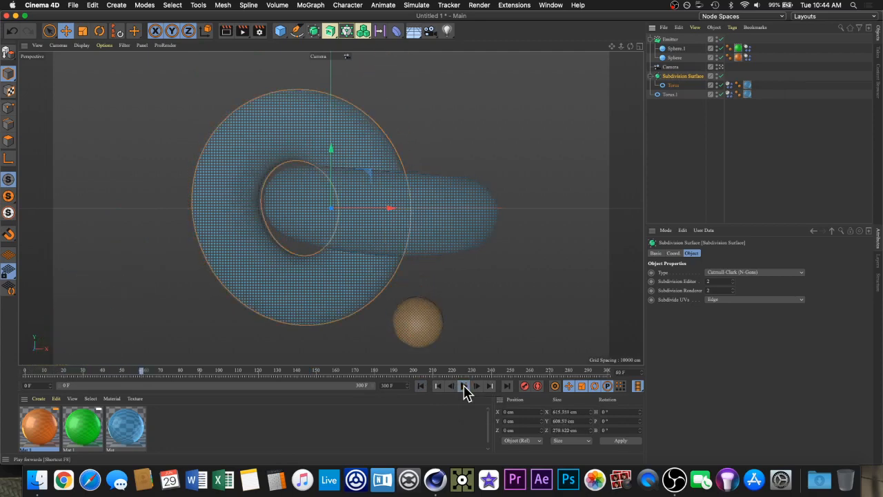
{"action": "left_click", "coordinate": [463, 386]}
Step: Add a second Subdivision Surface and make Torus.1 its child
{"action": "left_click", "coordinate": [314, 34]}
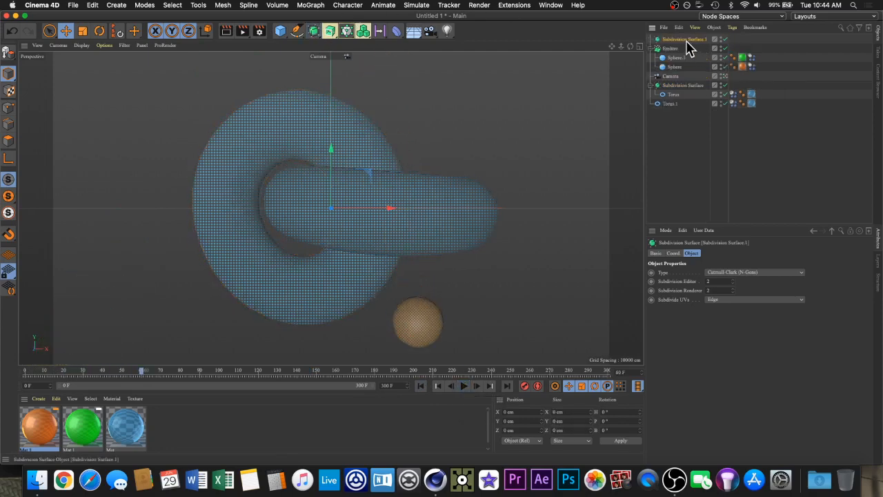
{"action": "left_click_drag", "start_coordinate": [688, 47], "coordinate": [675, 99]}
{"action": "left_click", "coordinate": [672, 132]}
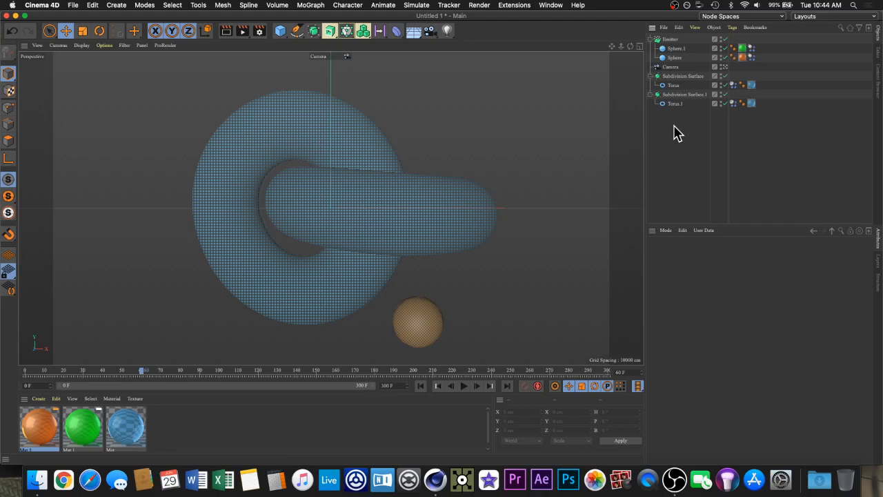
Step: Play the simulation from the first frame to check the collisions with both toruses smoothed
{"action": "left_click", "coordinate": [420, 386]}
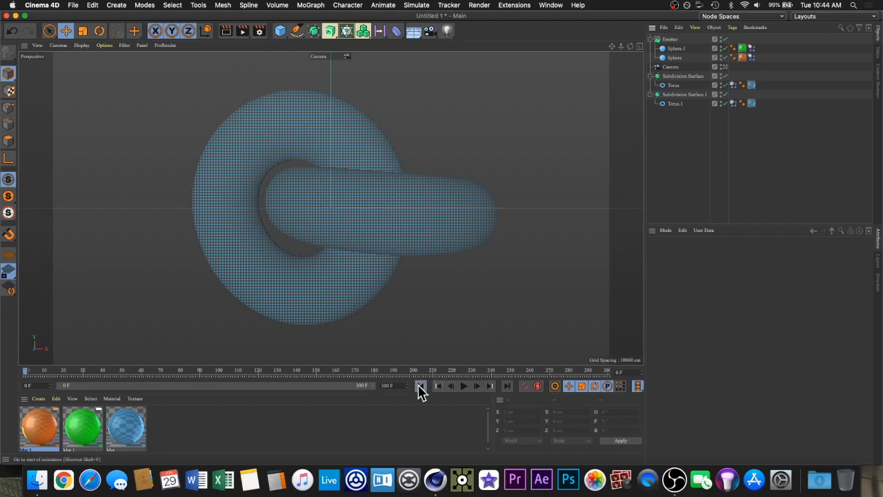
{"action": "left_click", "coordinate": [462, 386]}
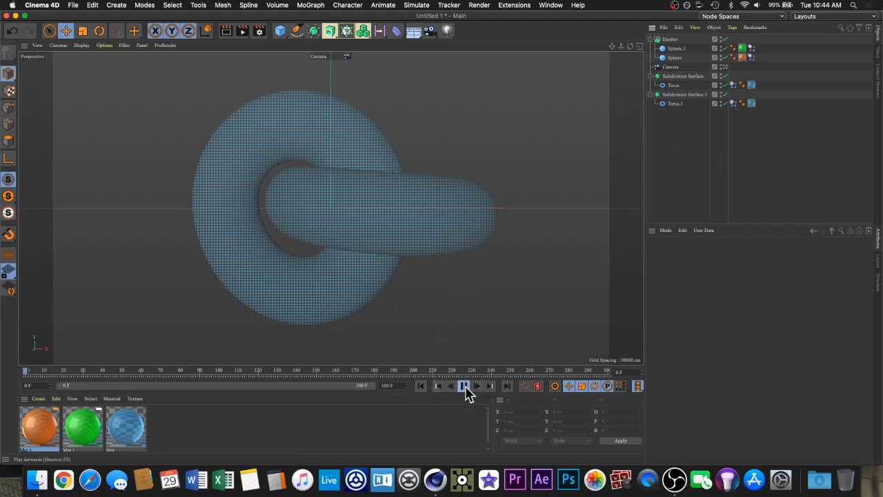
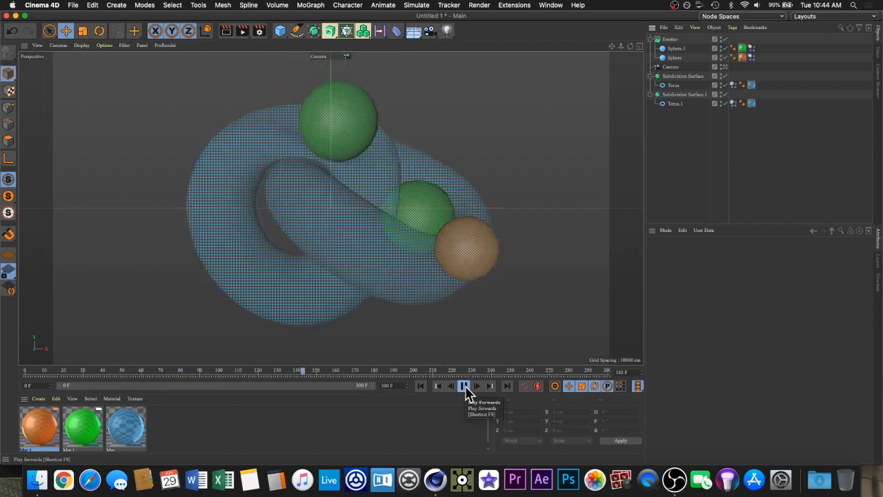
{"action": "left_click", "coordinate": [465, 386]}
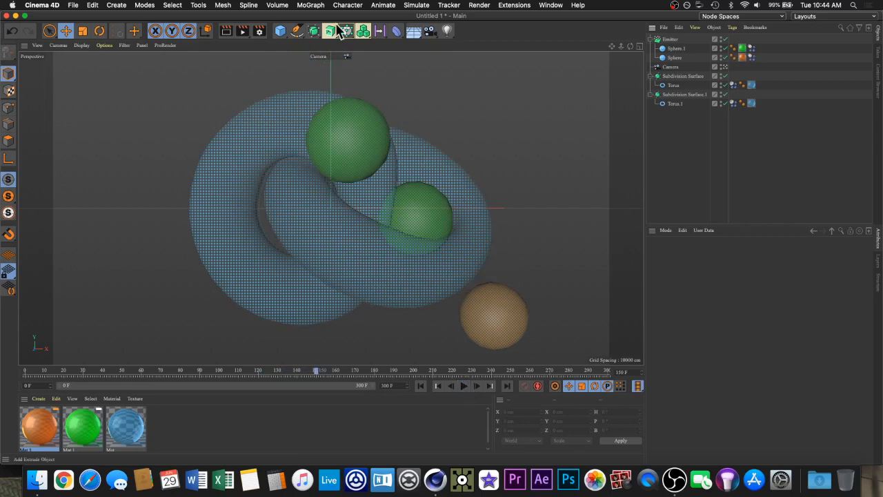
Step: Add a light and set its position to X -900 cm and Y 900 cm
{"action": "left_click", "coordinate": [447, 31]}
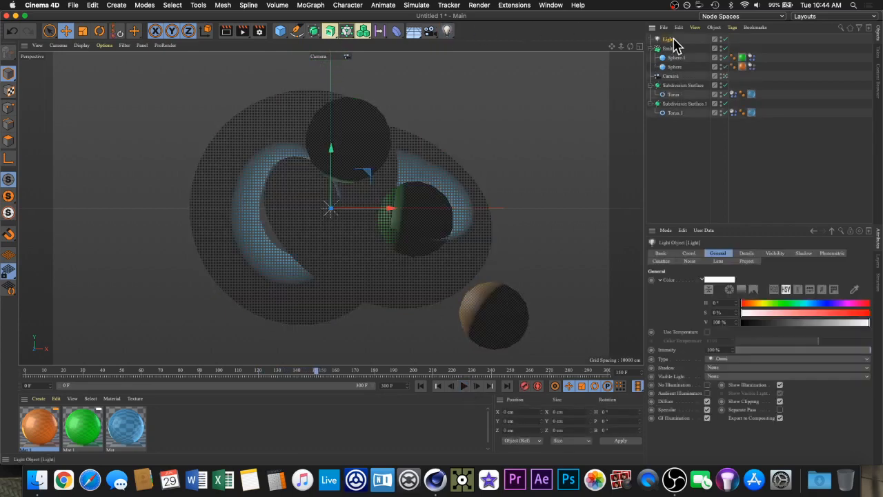
{"action": "left_click_drag", "start_coordinate": [385, 208], "coordinate": [163, 206]}
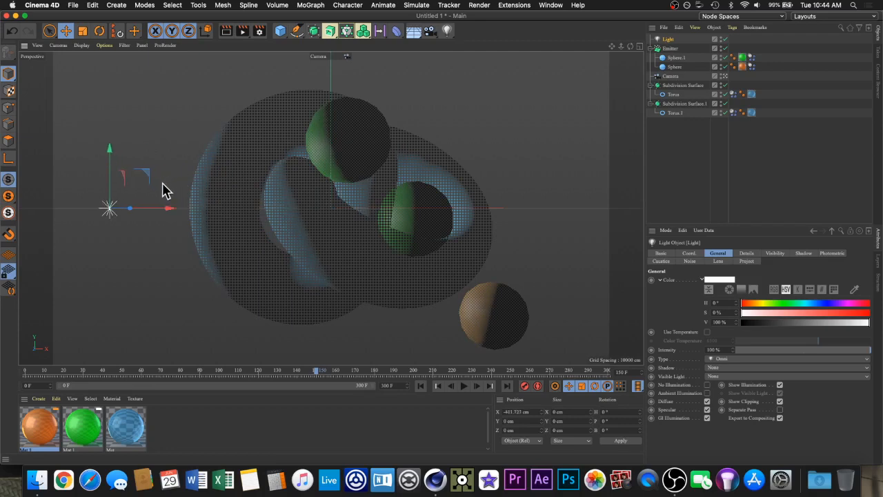
{"action": "left_click", "coordinate": [693, 254]}
{"action": "double_click", "coordinate": [683, 281]}
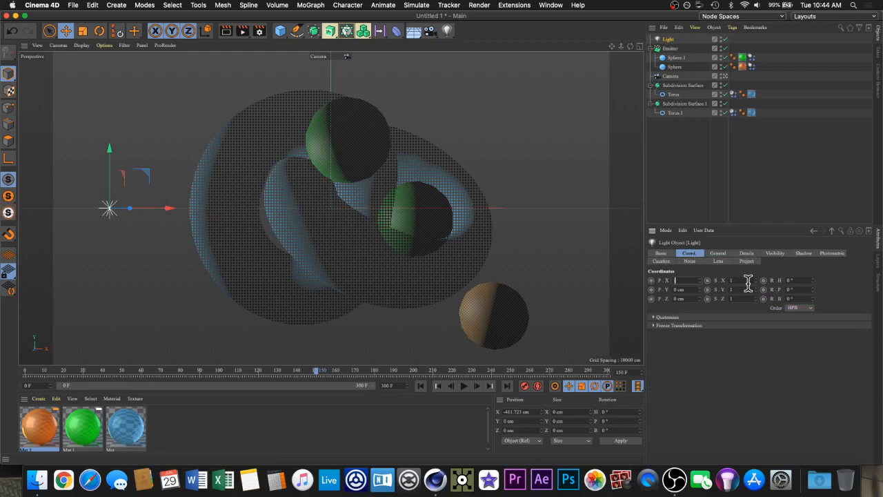
{"action": "type", "text": "-900"}
{"action": "key", "text": "Return"}
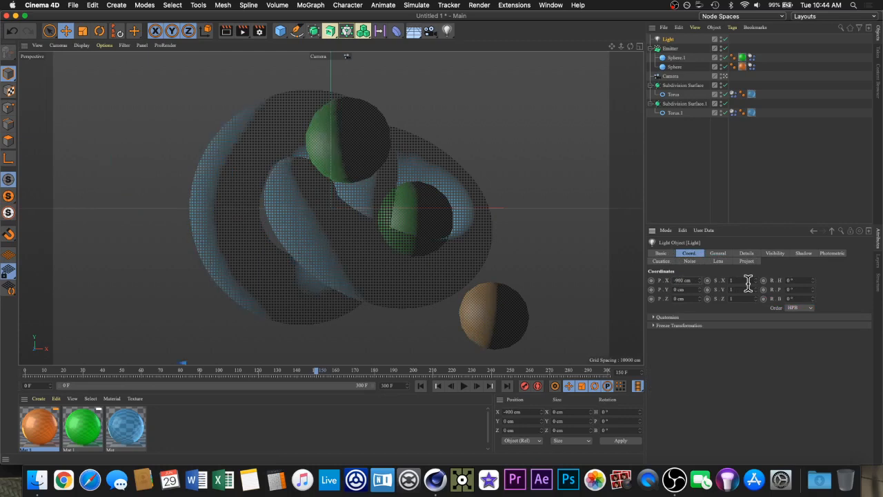
{"action": "double_click", "coordinate": [690, 289]}
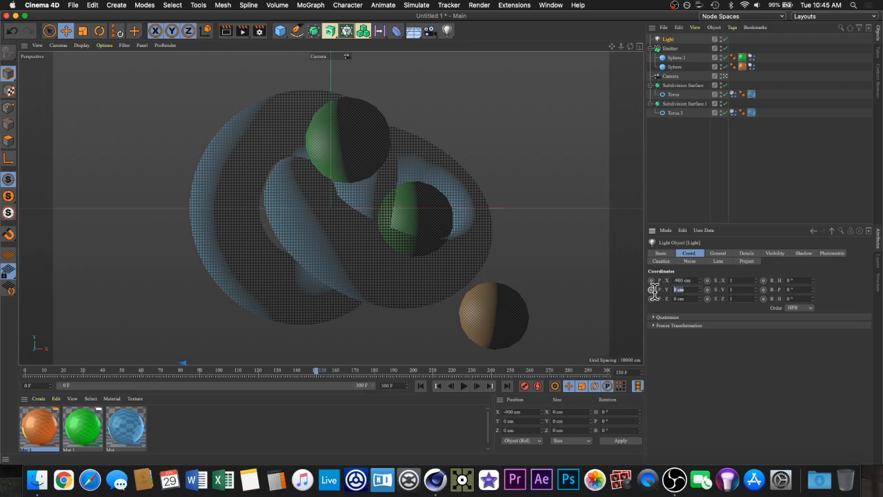
{"action": "key", "text": "BackSpace"}
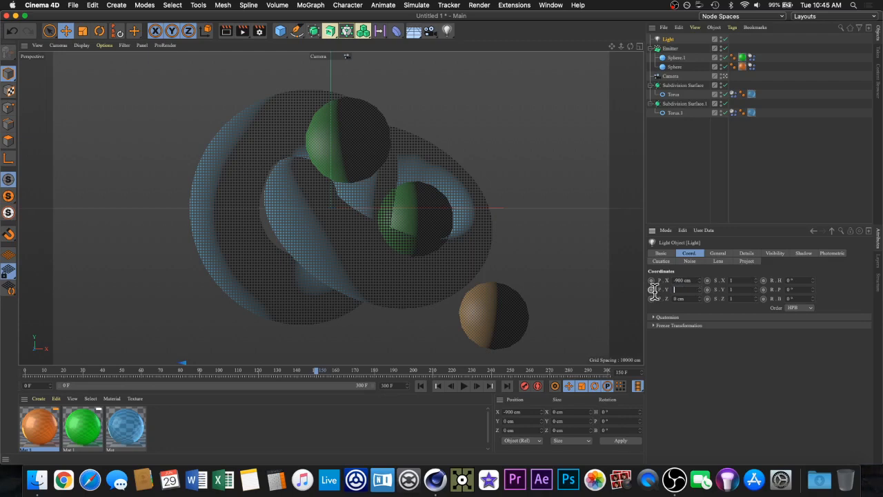
{"action": "type", "text": "900"}
{"action": "key", "text": "Return"}
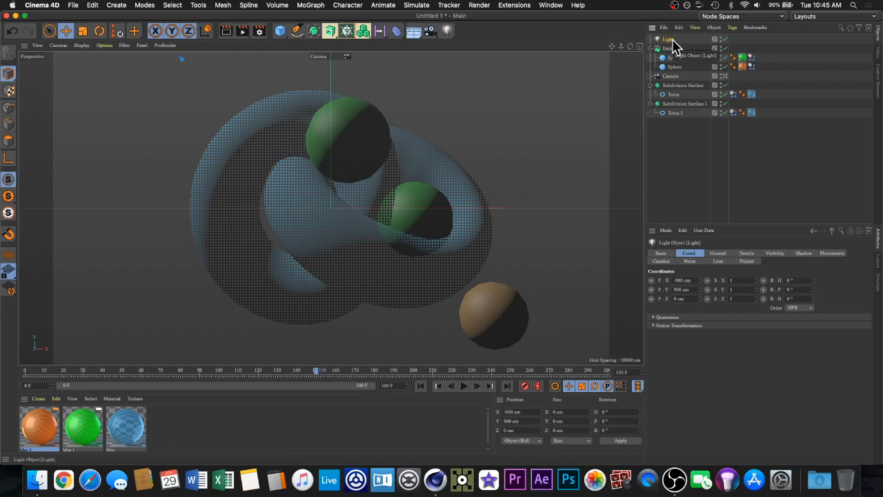
Step: Duplicate the light and set the copy's position to X 900 cm and Y -900 cm
{"action": "key", "text": "super"}
{"action": "key", "text": "super"}
{"action": "key", "text": "super"}
{"action": "left_click_drag", "start_coordinate": [672, 40], "coordinate": [663, 49], "text": "ctrl"}
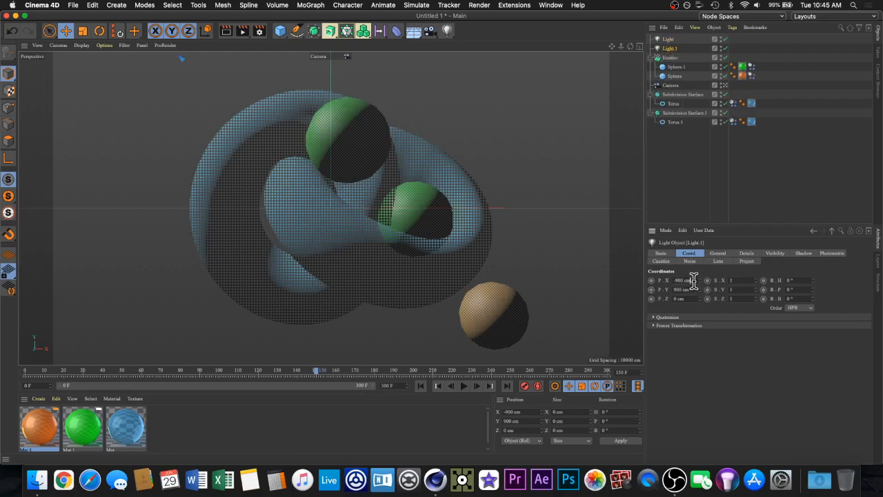
{"action": "left_click_drag", "start_coordinate": [693, 279], "coordinate": [669, 281]}
{"action": "type", "text": "900"}
{"action": "key", "text": "Return"}
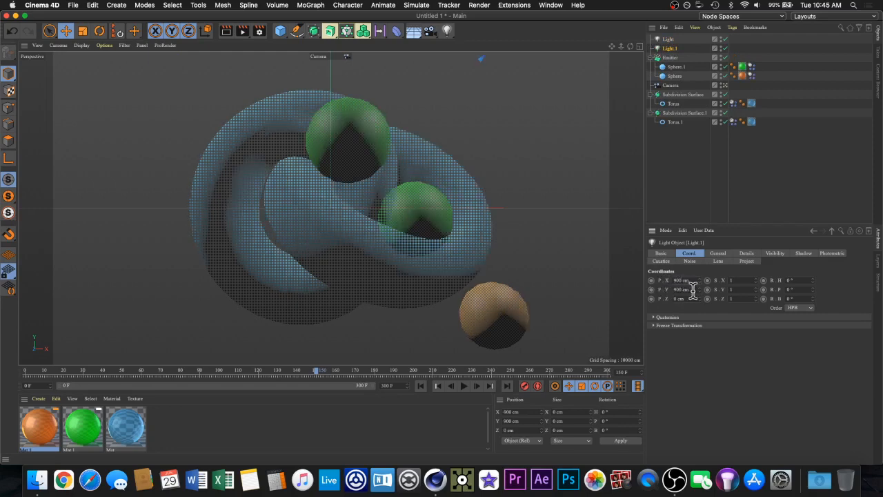
{"action": "left_click_drag", "start_coordinate": [692, 289], "coordinate": [649, 290]}
{"action": "type", "text": "-900"}
{"action": "key", "text": "Return"}
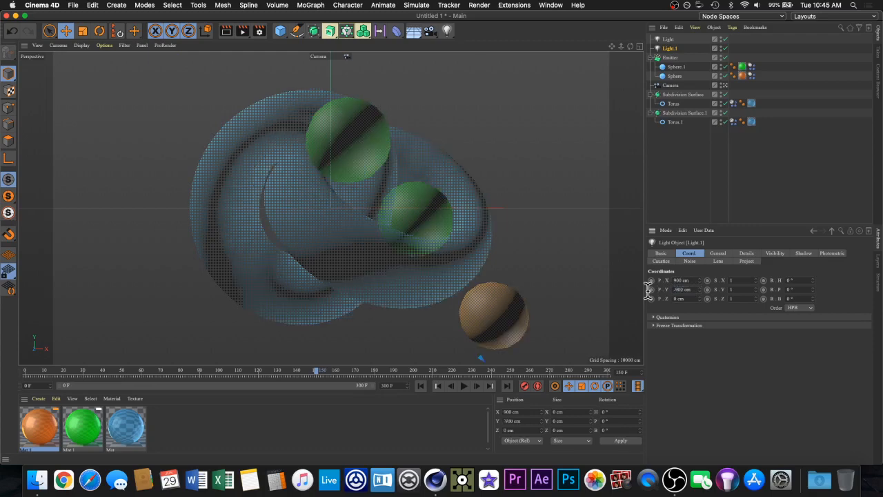
Step: Play the start of the simulation under the two lights and return to the first frame
{"action": "left_click", "coordinate": [419, 386]}
{"action": "left_click", "coordinate": [463, 387]}
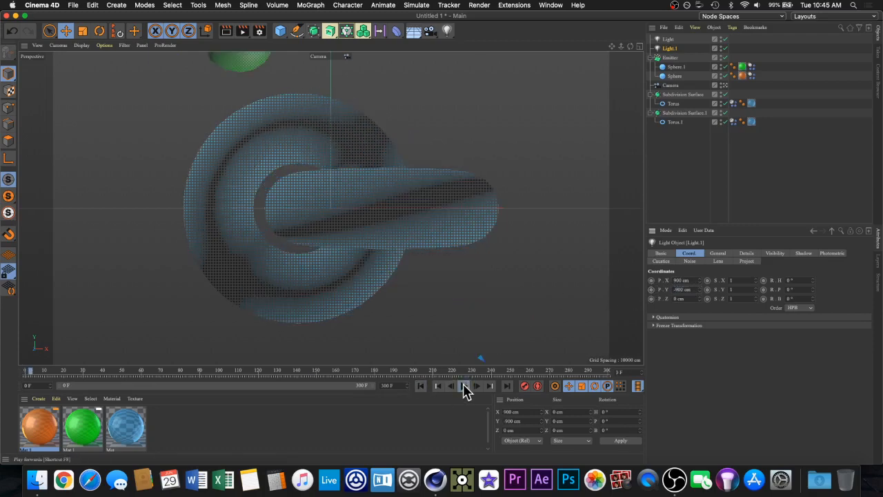
{"action": "left_click", "coordinate": [419, 386]}
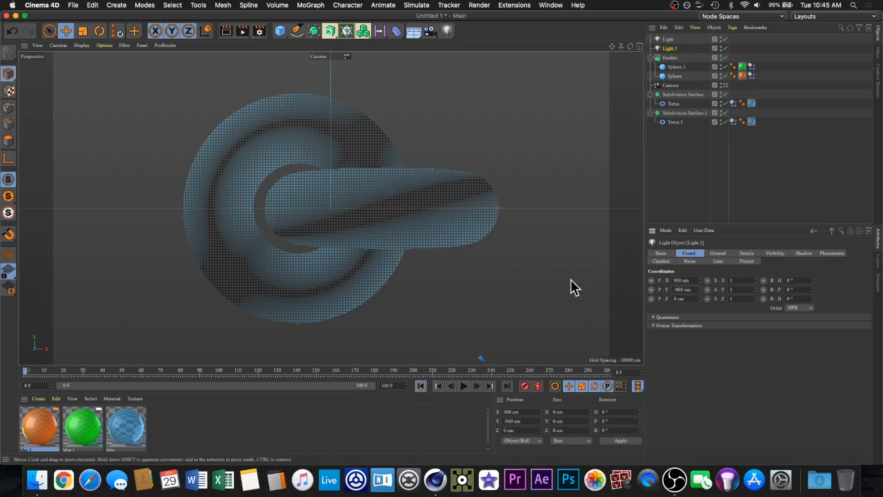
Step: Set the shadow type of both lights to Shadow Maps (Soft)
{"action": "left_click", "coordinate": [667, 44], "text": "shift"}
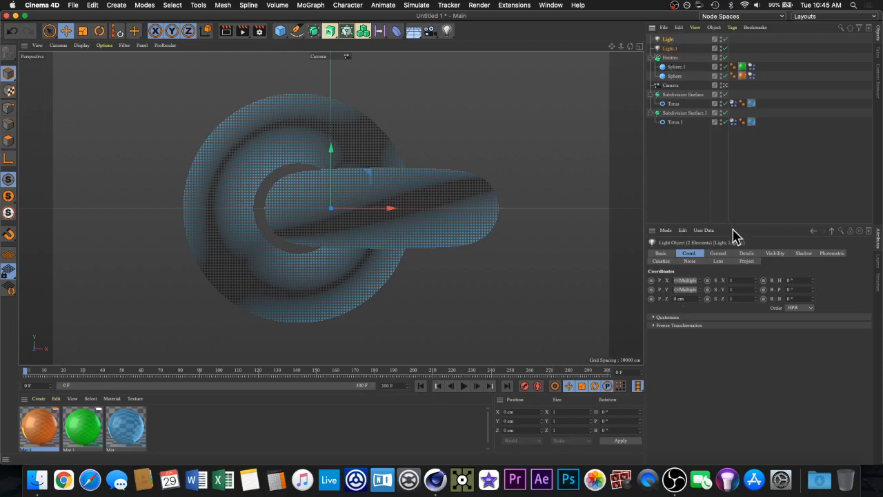
{"action": "left_click", "coordinate": [721, 254]}
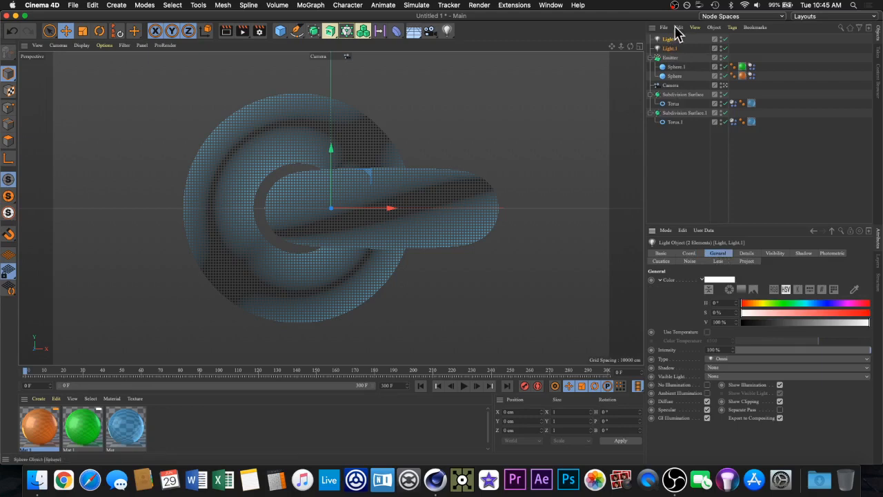
{"action": "left_click", "coordinate": [713, 369]}
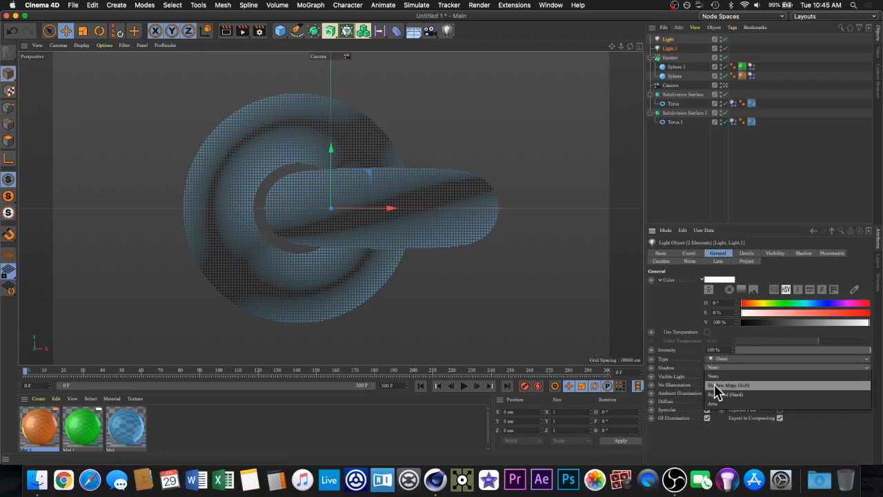
{"action": "left_click", "coordinate": [717, 385]}
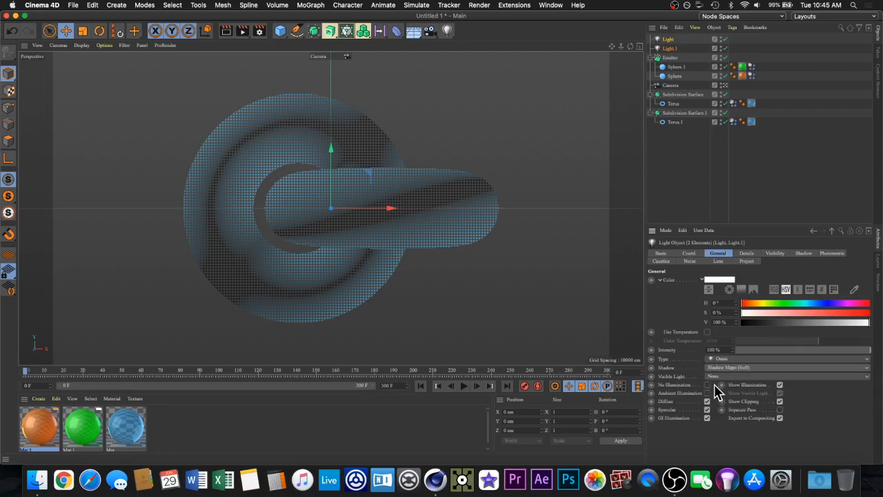
Step: Examine the Details, Visibility and Shadow settings of both lights, including the shadow map resolution options
{"action": "left_click", "coordinate": [747, 254]}
{"action": "left_click", "coordinate": [771, 255]}
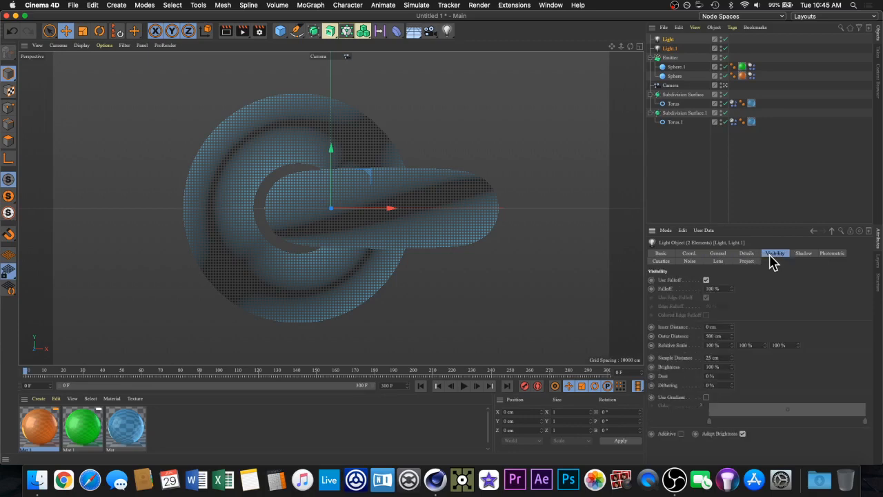
{"action": "left_click", "coordinate": [801, 255]}
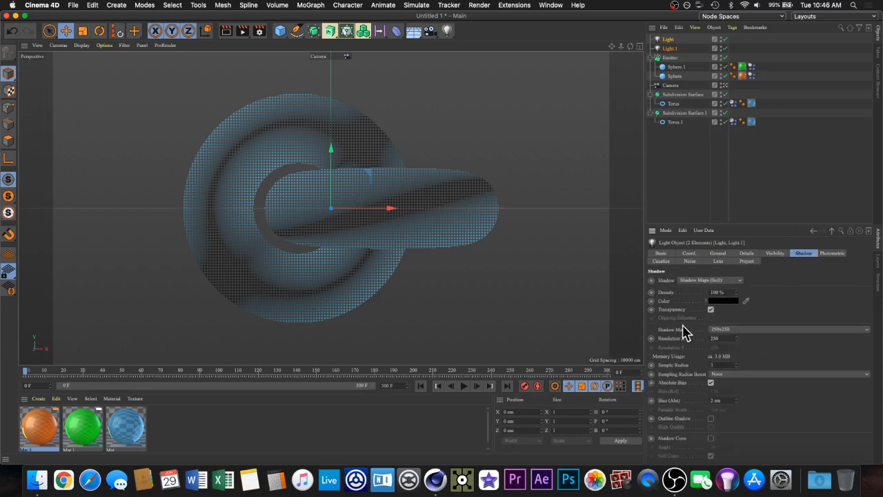
{"action": "left_click", "coordinate": [740, 329]}
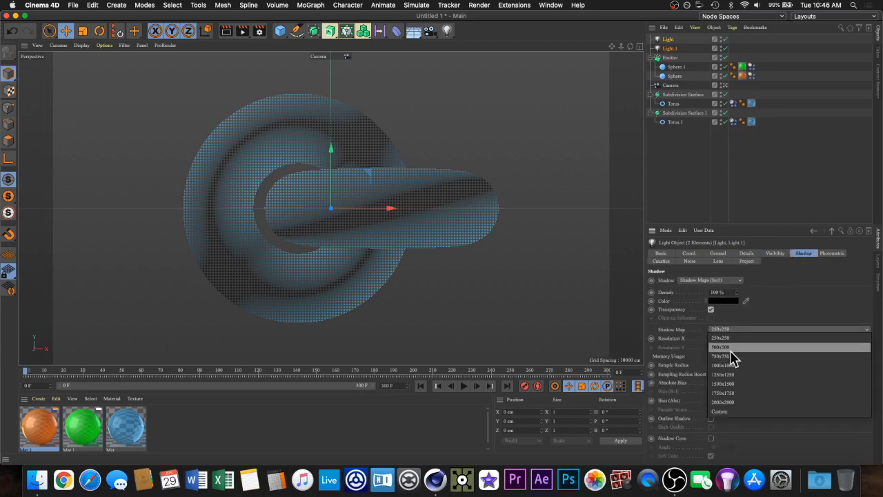
{"action": "left_click", "coordinate": [802, 292]}
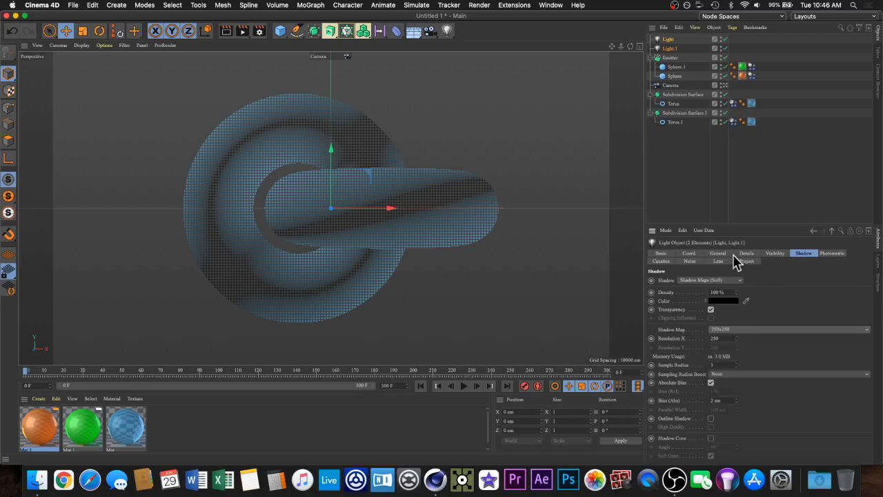
Step: Tint the first light pale yellow with hue 57° and saturation 45%
{"action": "left_click", "coordinate": [716, 253]}
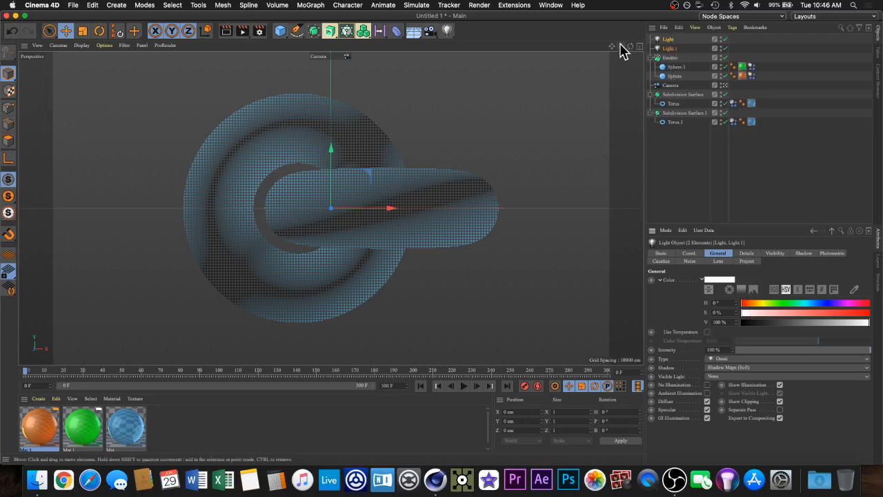
{"action": "left_click", "coordinate": [670, 39]}
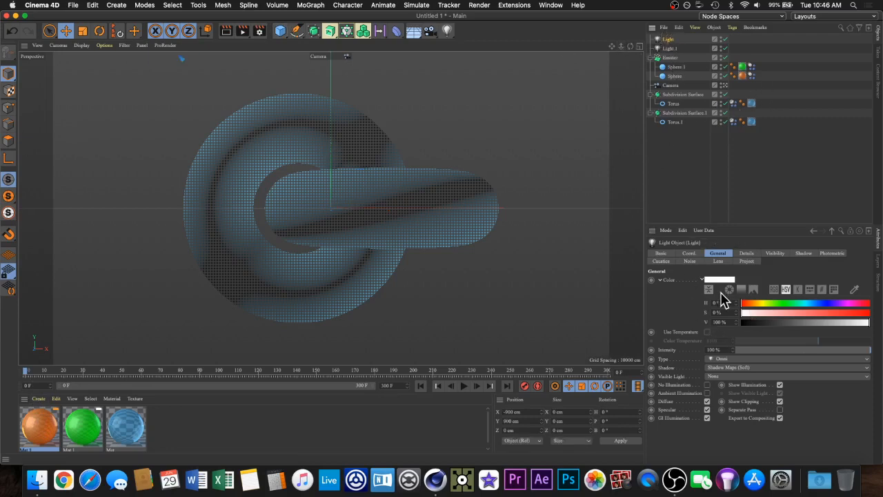
{"action": "left_click_drag", "start_coordinate": [762, 303], "coordinate": [761, 304]}
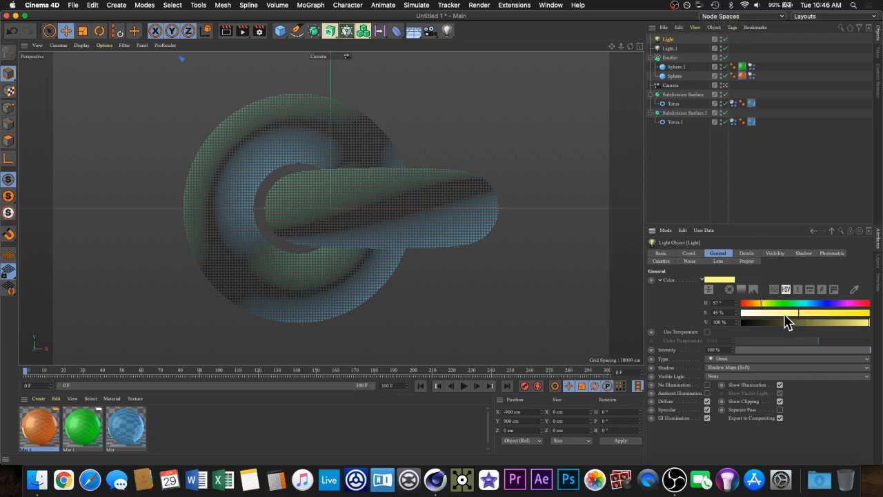
Step: Tint the second light pale purple with hue 262° and saturation 45%
{"action": "left_click", "coordinate": [670, 48]}
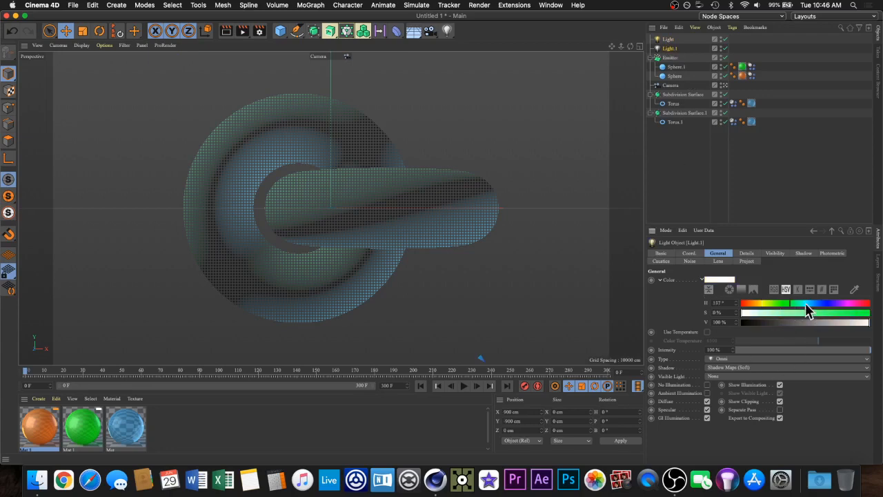
{"action": "left_click", "coordinate": [831, 303]}
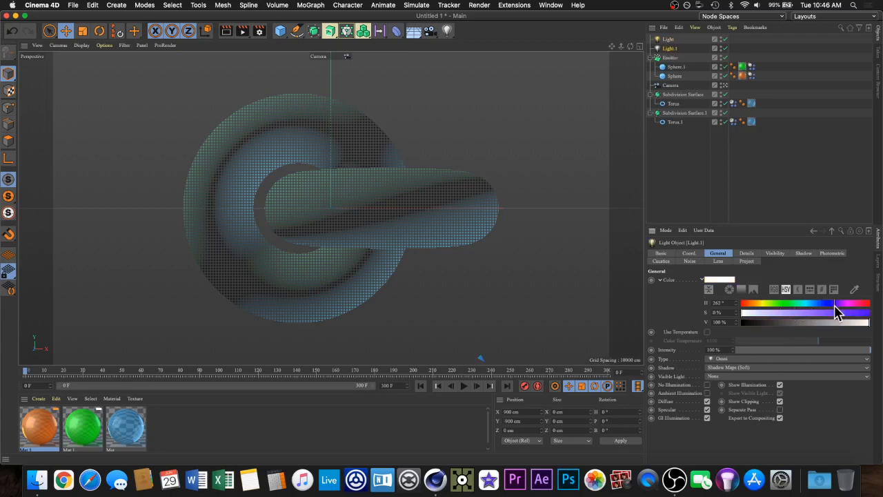
{"action": "left_click", "coordinate": [798, 312]}
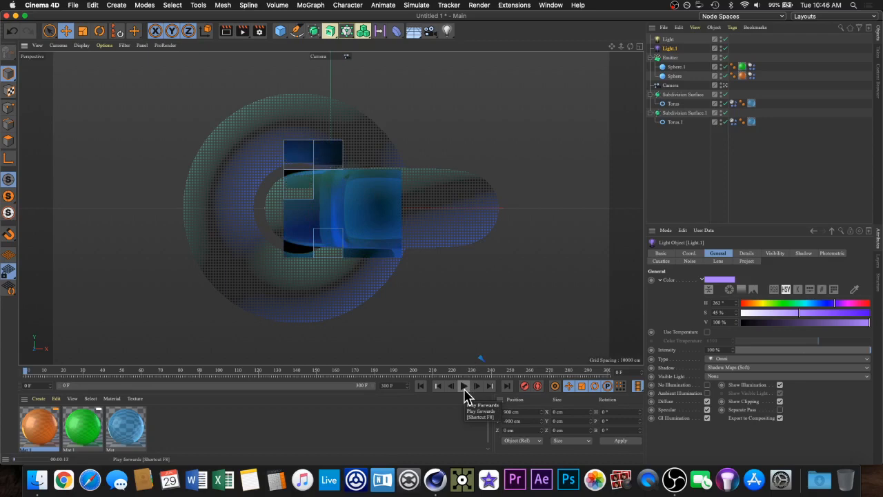
Step: Add a plane object to the scene
{"action": "left_click", "coordinate": [283, 31]}
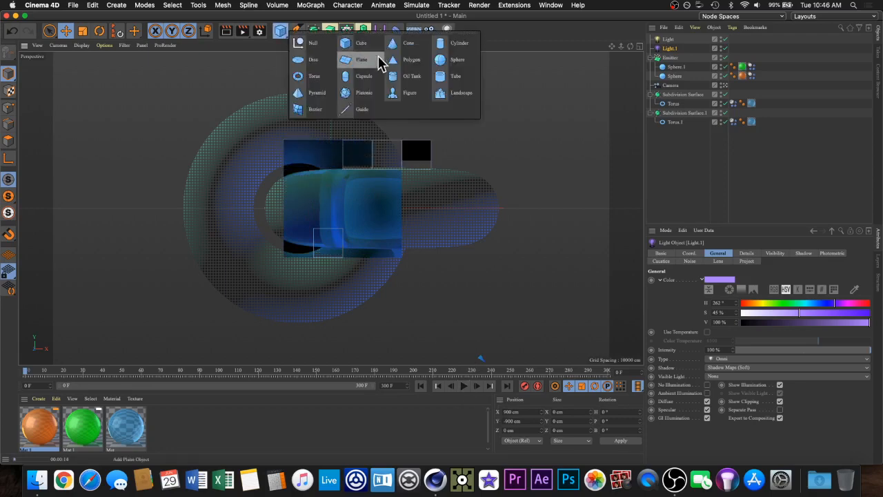
{"action": "left_click", "coordinate": [362, 61]}
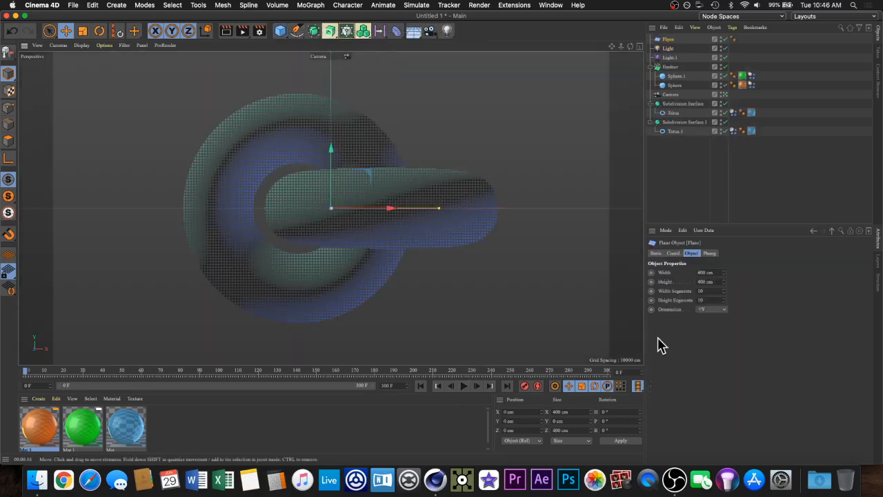
Step: Try several axis orientations for the plane, including -Y, +X and +Y
{"action": "left_click", "coordinate": [722, 310]}
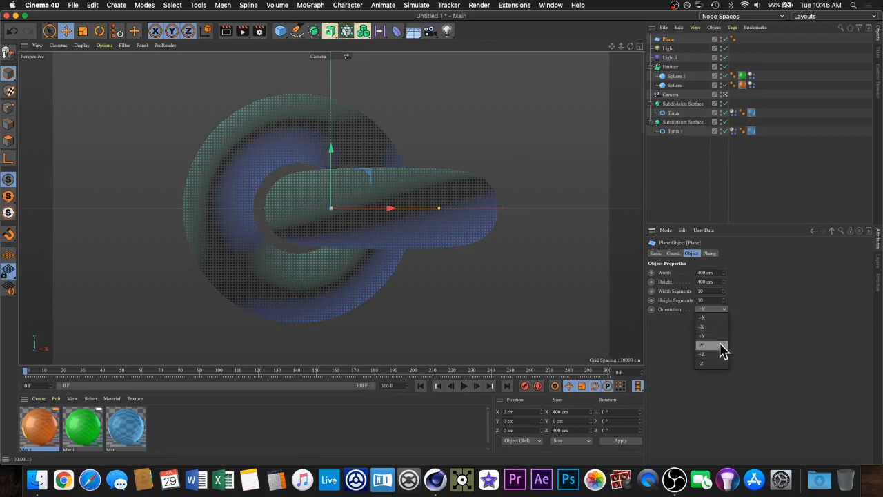
{"action": "left_click", "coordinate": [720, 345]}
{"action": "left_click", "coordinate": [714, 309]}
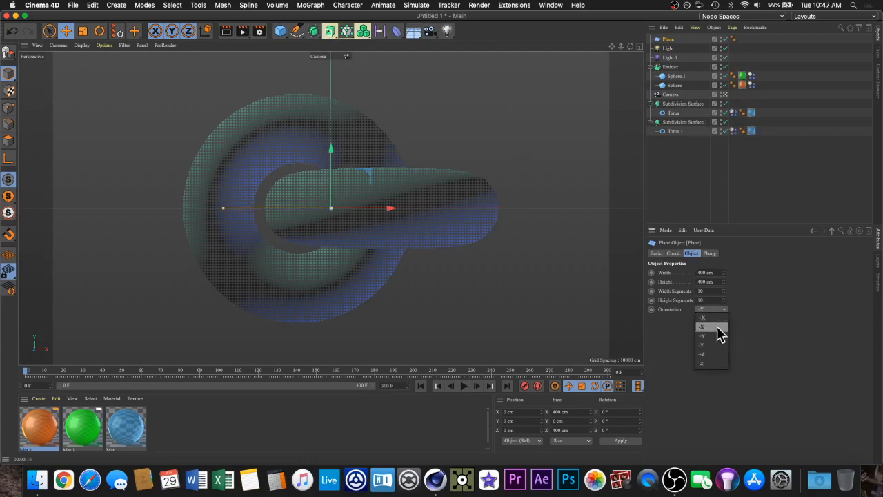
{"action": "left_click", "coordinate": [718, 323]}
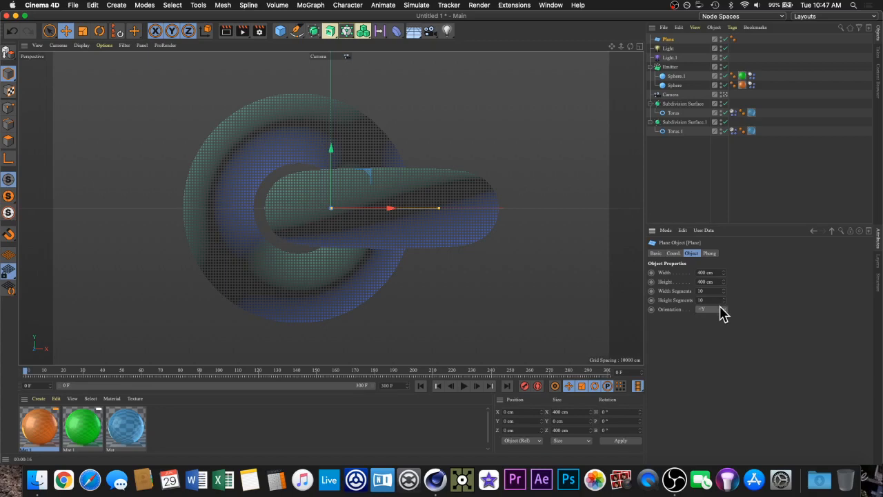
{"action": "left_click", "coordinate": [720, 310]}
{"action": "left_click", "coordinate": [720, 315]}
{"action": "left_click", "coordinate": [719, 310]}
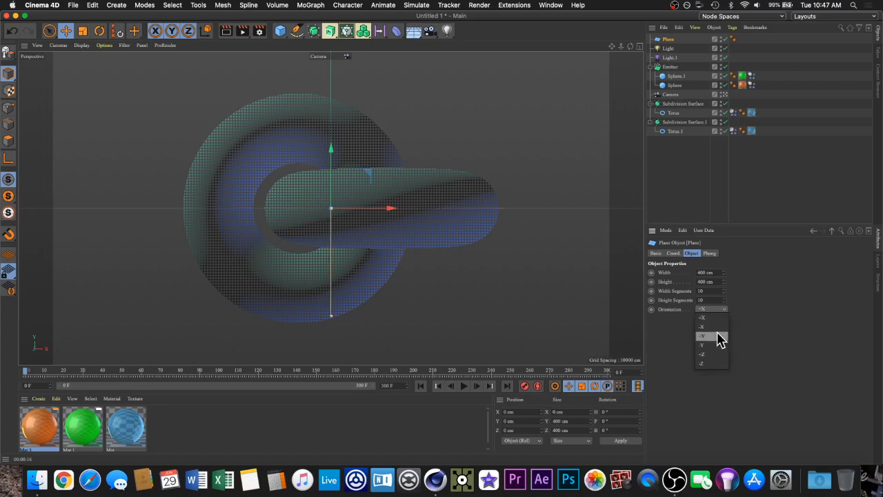
{"action": "left_click", "coordinate": [717, 339]}
Step: Orient the plane to +Z and set both its width and height to 5000 cm
{"action": "left_click", "coordinate": [715, 311]}
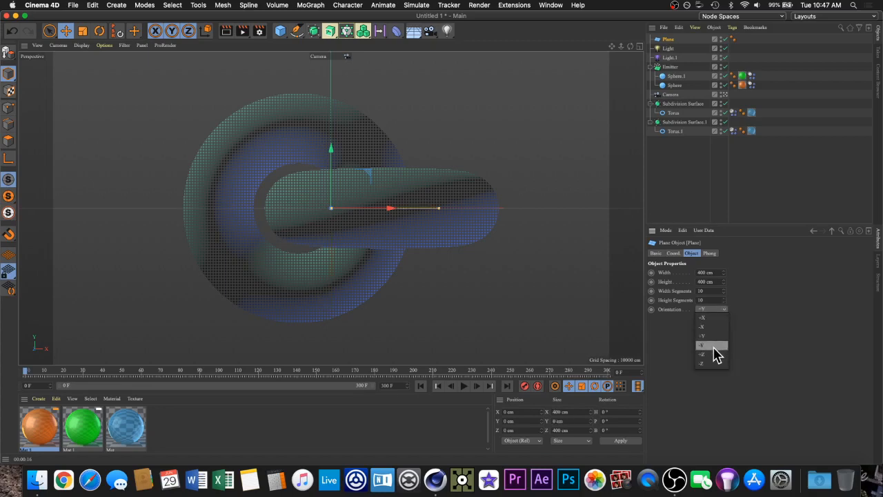
{"action": "left_click", "coordinate": [715, 356]}
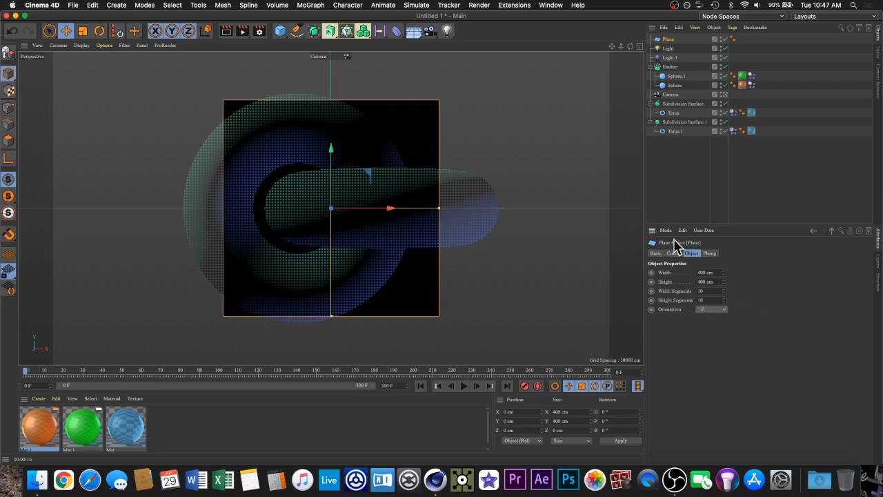
{"action": "left_click", "coordinate": [716, 272]}
{"action": "type", "text": "500"}
{"action": "key", "text": "Tab"}
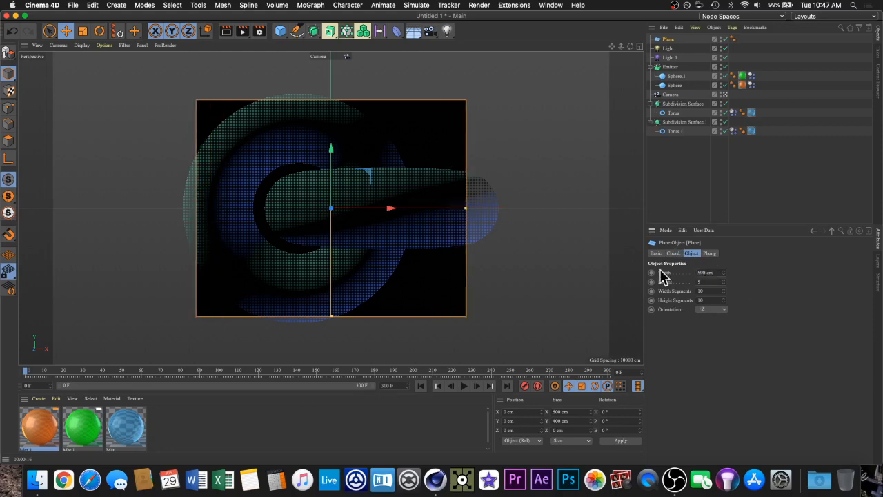
{"action": "left_click", "coordinate": [717, 271]}
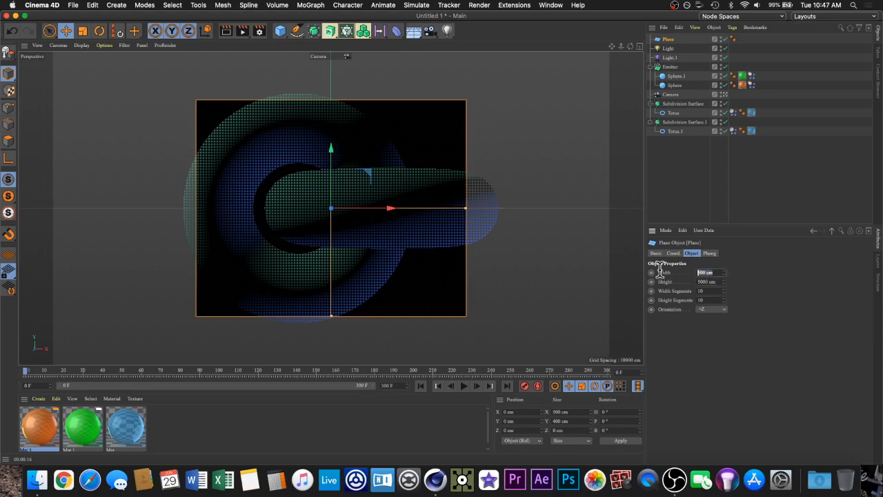
{"action": "key", "text": "Return"}
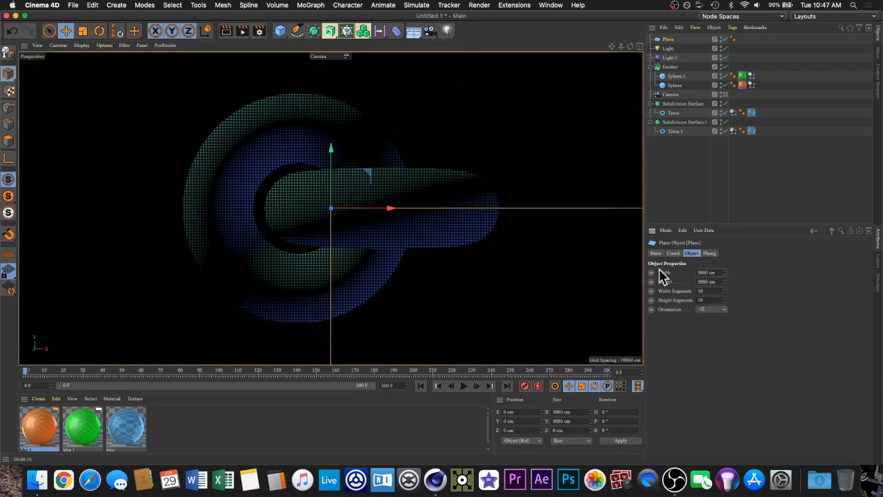
Step: Move the plane behind the toruses to about 335 cm in Z and return to the full perspective view
{"action": "left_click", "coordinate": [640, 47]}
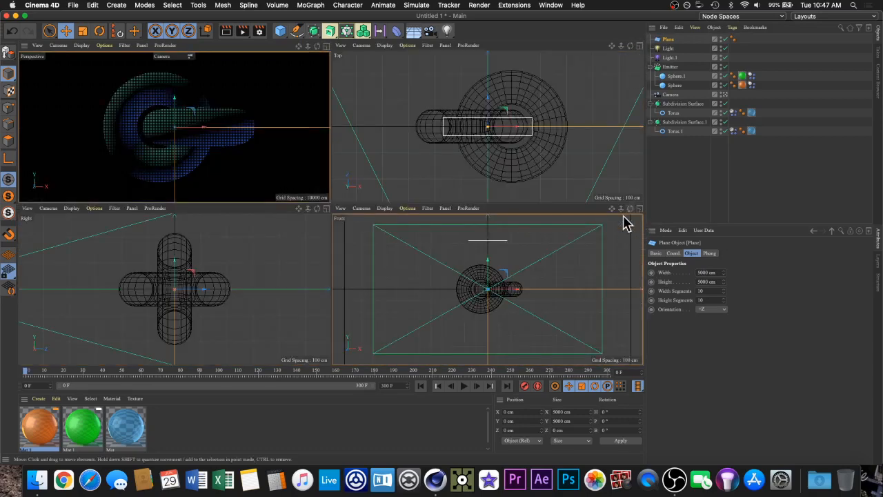
{"action": "left_click_drag", "start_coordinate": [621, 207], "coordinate": [574, 209]}
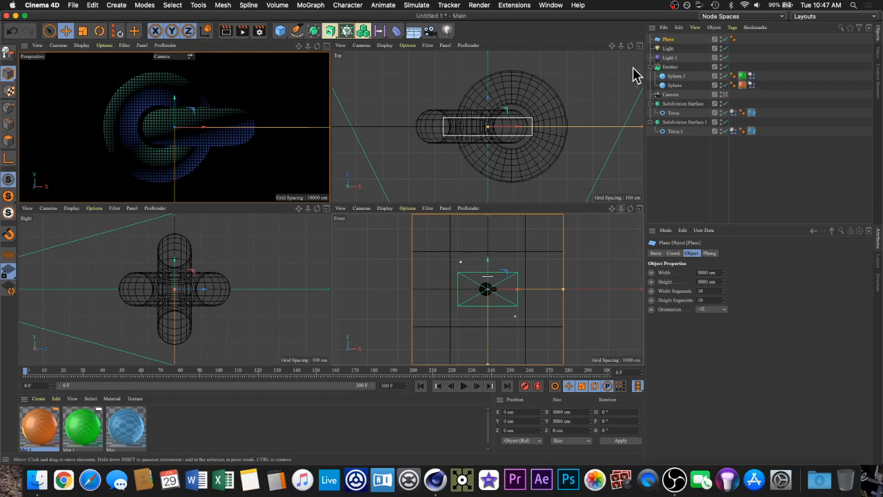
{"action": "left_click_drag", "start_coordinate": [620, 46], "coordinate": [531, 77]}
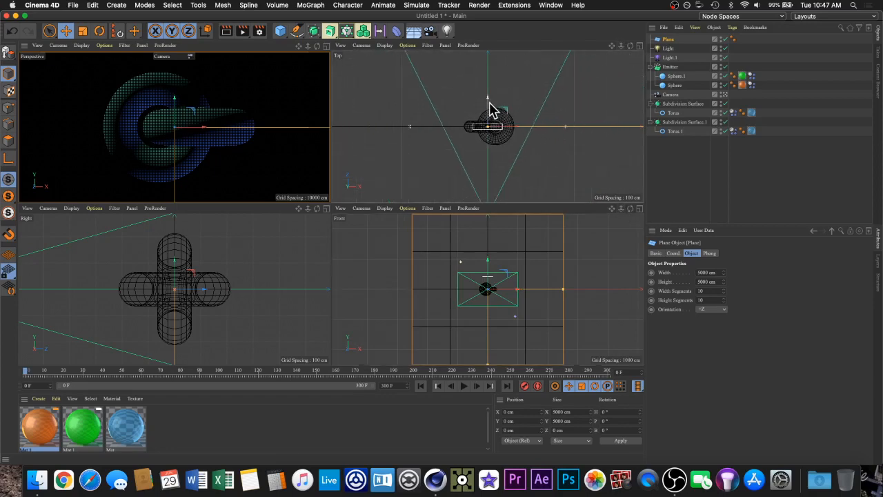
{"action": "left_click_drag", "start_coordinate": [490, 111], "coordinate": [483, 78]}
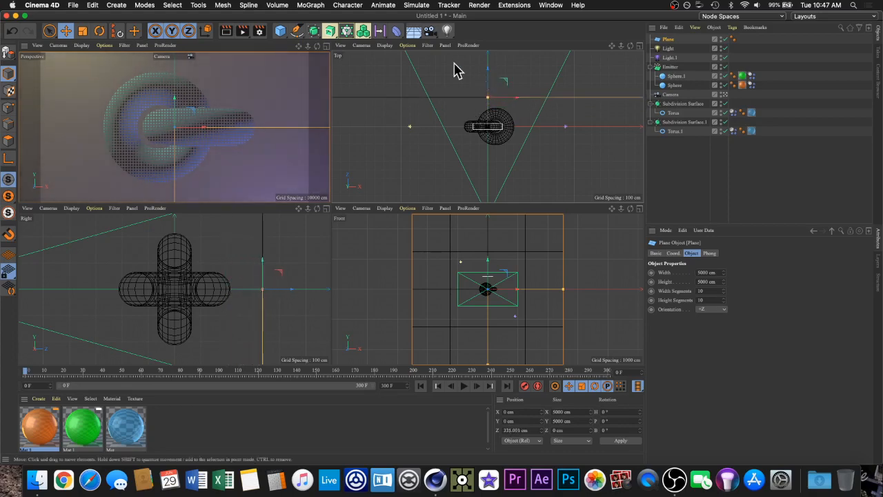
{"action": "middle_click", "coordinate": [325, 54]}
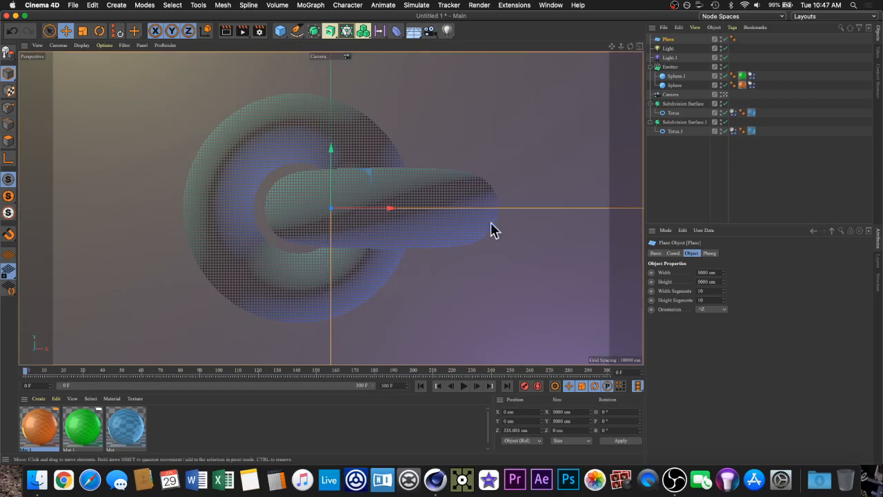
Step: Create a new material with the Luminance channel enabled and the Color and Reflectance channels disabled
{"action": "double_click", "coordinate": [237, 433]}
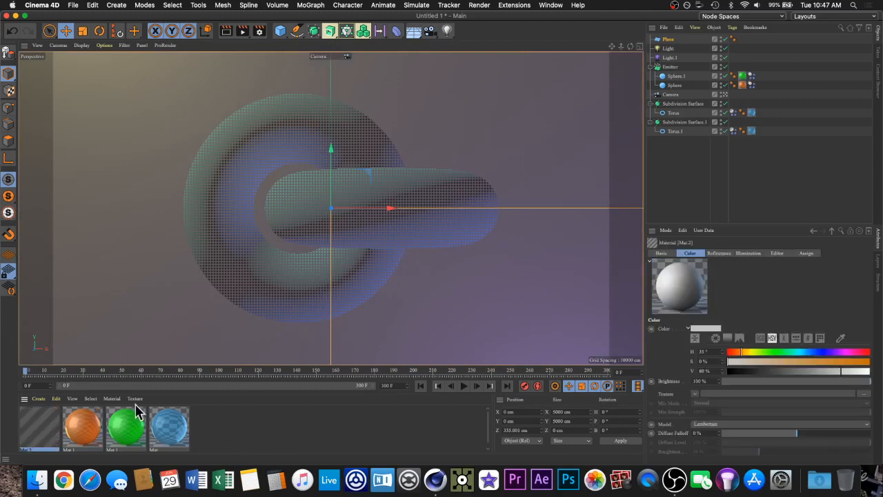
{"action": "double_click", "coordinate": [41, 426]}
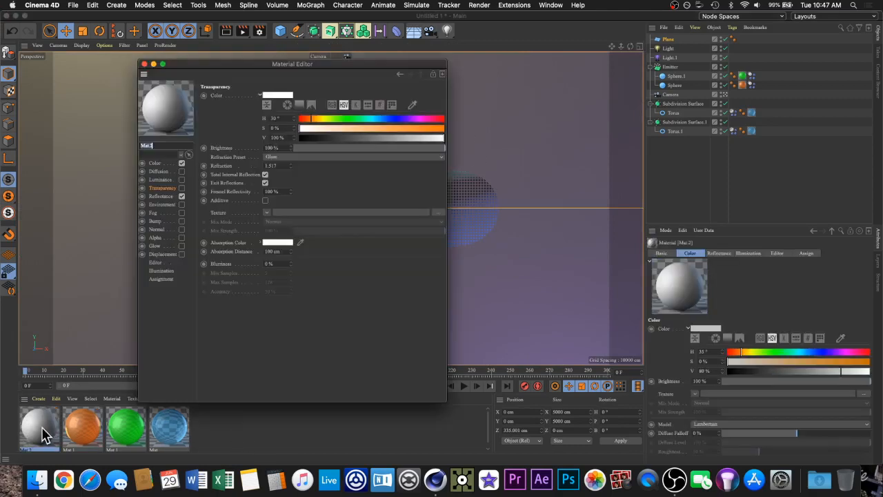
{"action": "left_click", "coordinate": [181, 195]}
{"action": "left_click", "coordinate": [181, 162]}
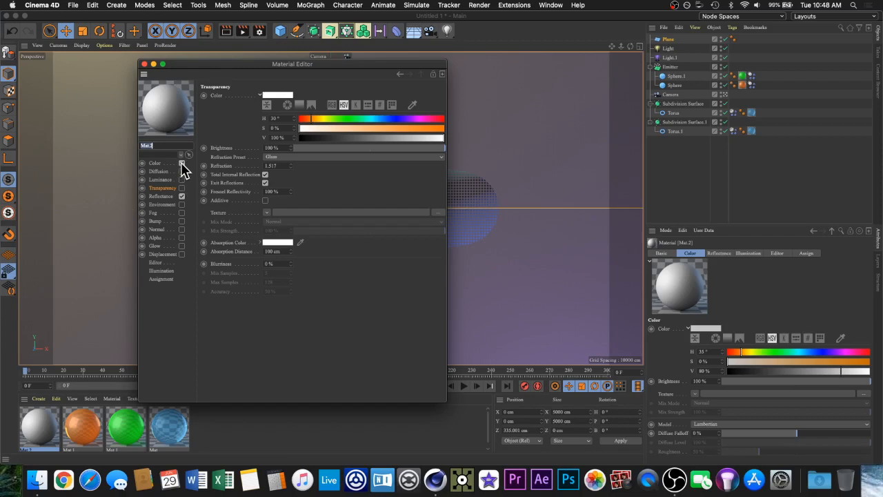
{"action": "left_click", "coordinate": [182, 180]}
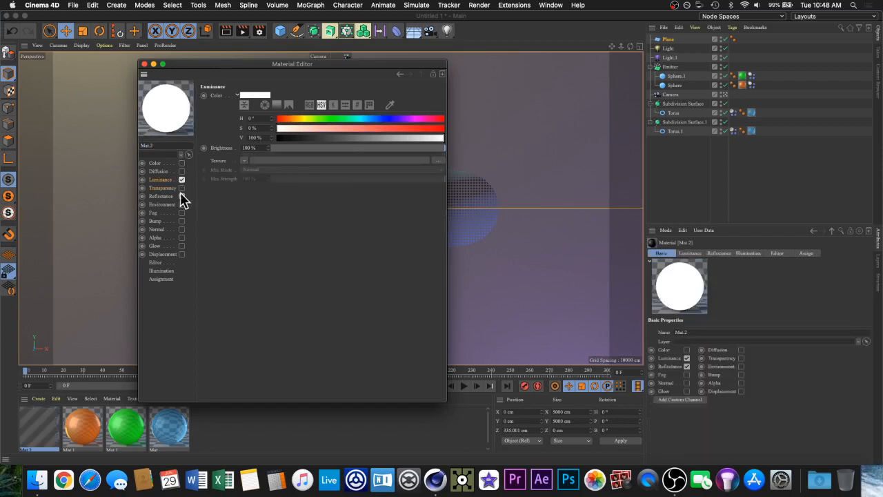
{"action": "left_click", "coordinate": [171, 196]}
{"action": "left_click", "coordinate": [182, 196]}
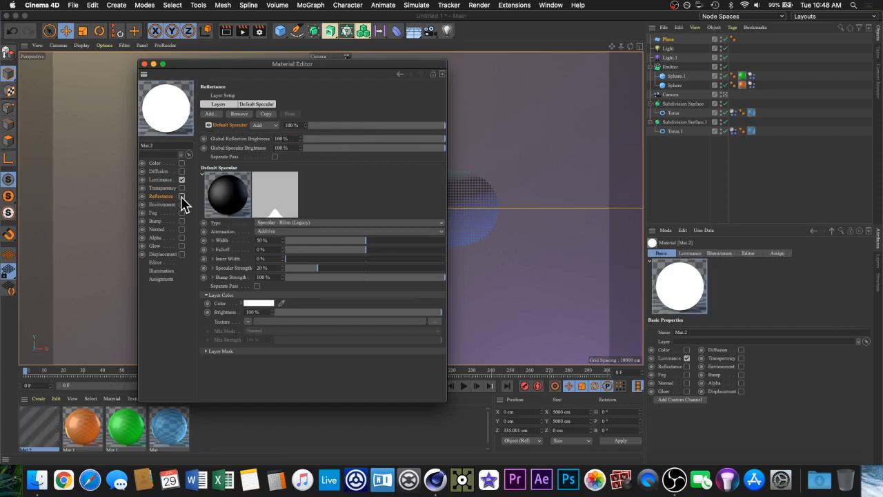
Step: Assign a Gradient shader as the new material's luminance texture and open the shader's properties
{"action": "left_click", "coordinate": [168, 180]}
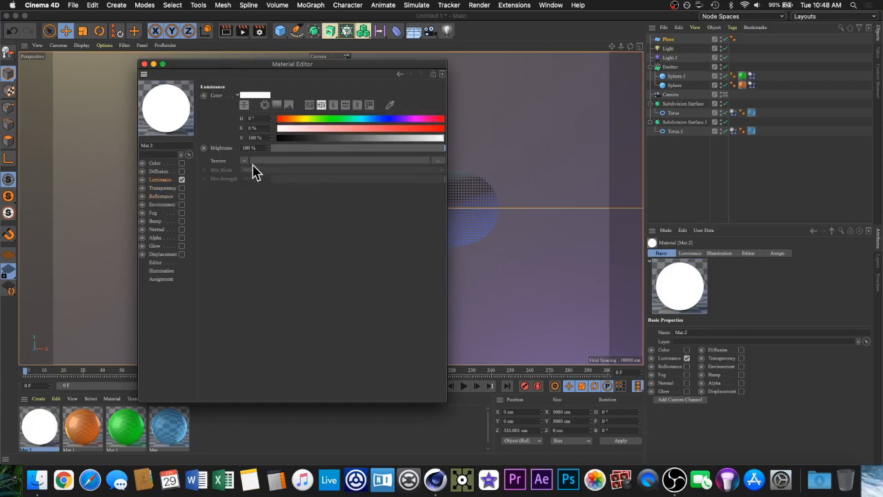
{"action": "left_click", "coordinate": [242, 161]}
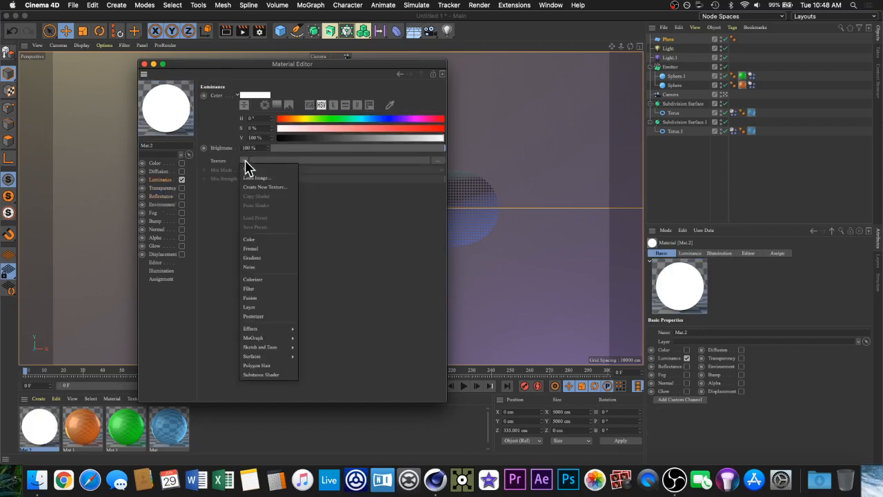
{"action": "left_click", "coordinate": [269, 268]}
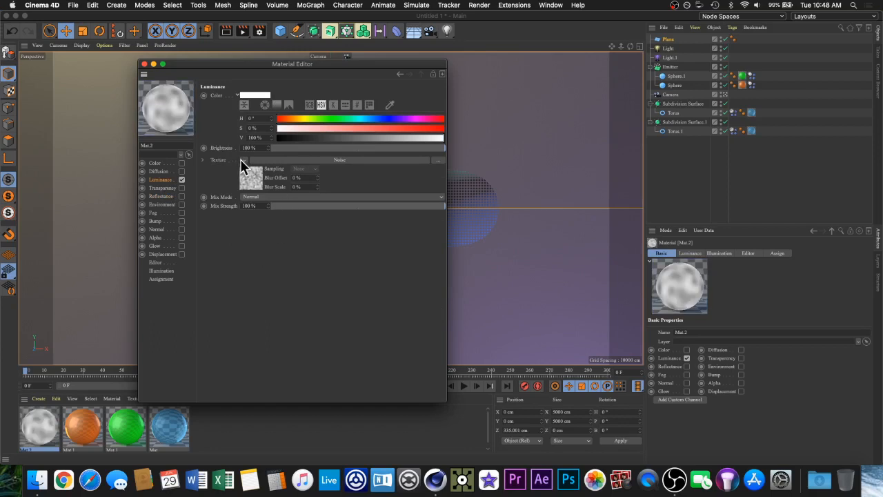
{"action": "left_click", "coordinate": [242, 160]}
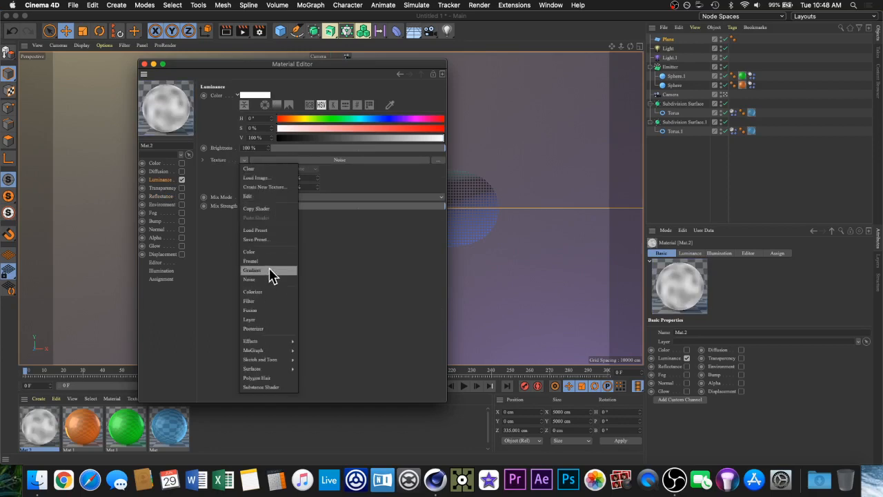
{"action": "left_click", "coordinate": [269, 271]}
{"action": "left_click", "coordinate": [254, 180]}
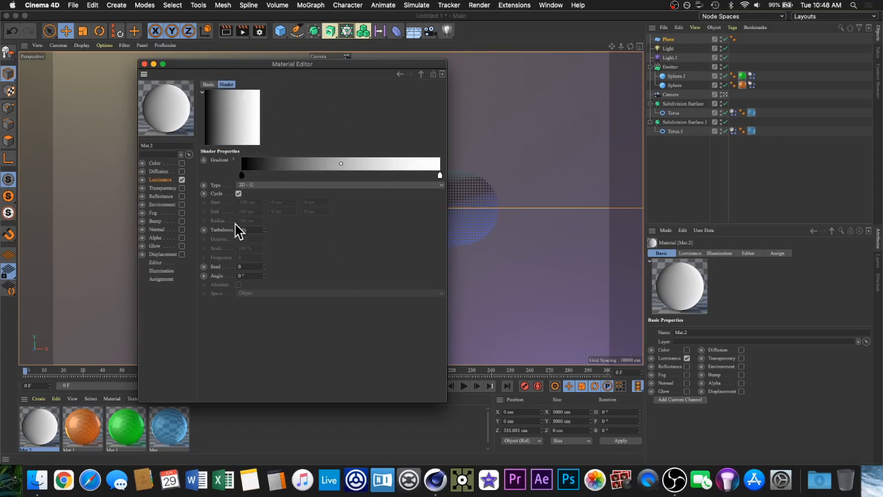
Step: Recolour the gradient's first knot to light red with hue 0°, saturation 65% and value 100%
{"action": "double_click", "coordinate": [241, 176]}
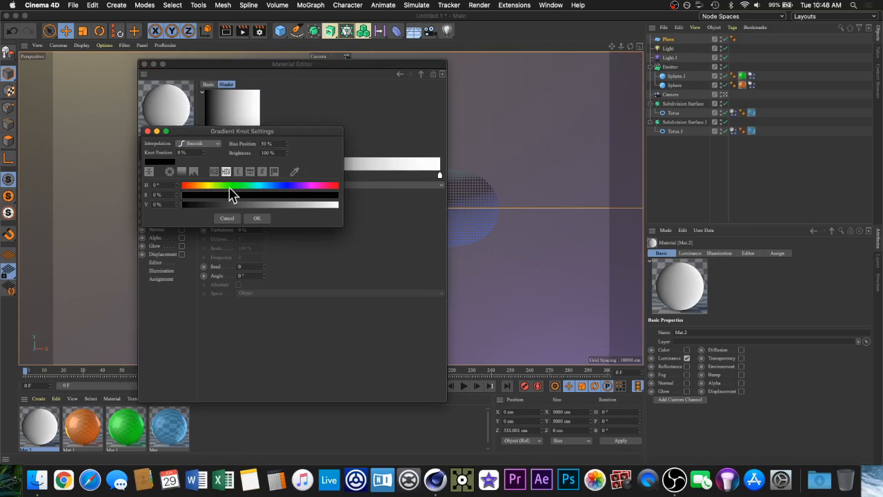
{"action": "left_click_drag", "start_coordinate": [221, 191], "coordinate": [148, 191]}
{"action": "left_click_drag", "start_coordinate": [330, 134], "coordinate": [476, 290]}
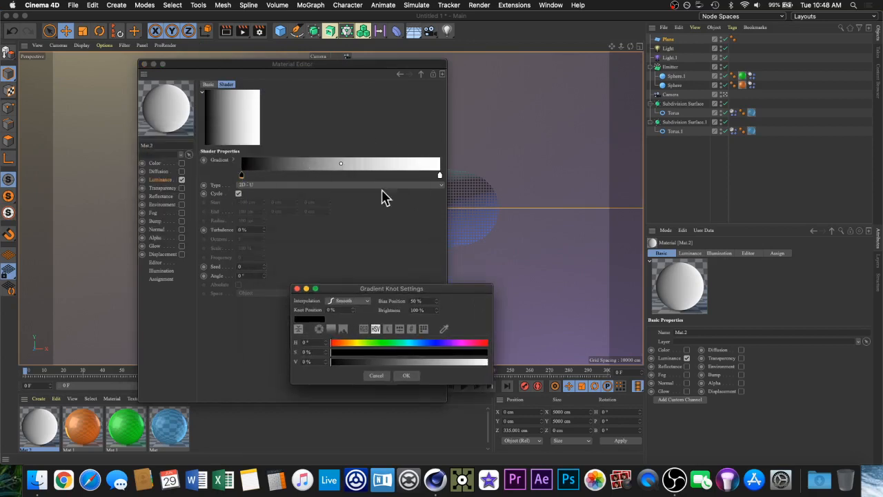
{"action": "left_click_drag", "start_coordinate": [381, 289], "coordinate": [286, 69]}
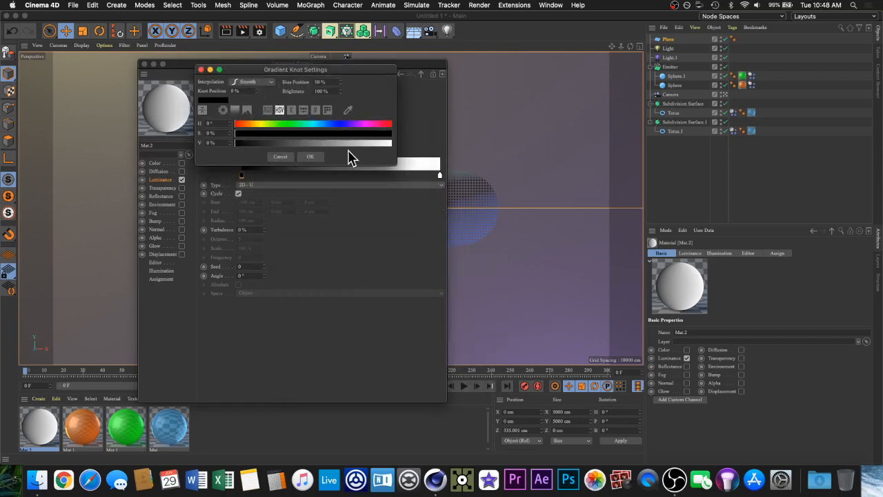
{"action": "left_click_drag", "start_coordinate": [294, 143], "coordinate": [467, 170]}
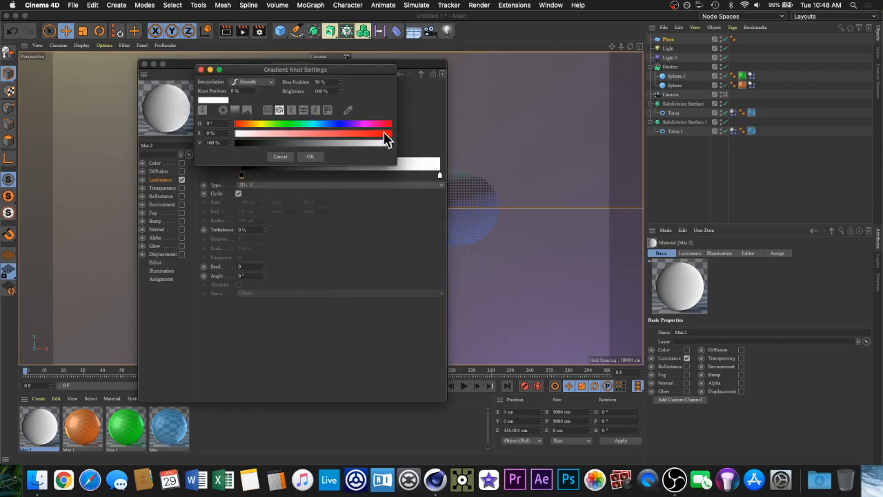
{"action": "left_click_drag", "start_coordinate": [386, 134], "coordinate": [336, 134]}
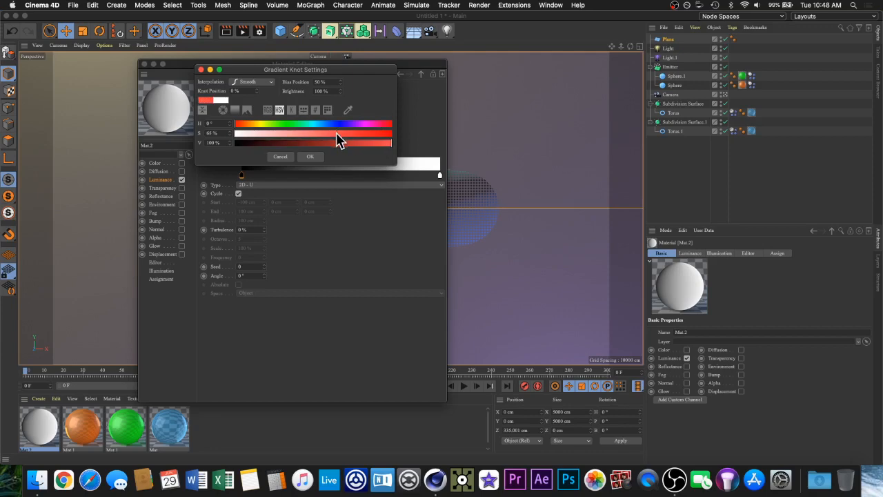
{"action": "left_click", "coordinate": [309, 157]}
Step: Add a gradient knot at about 17% and set its hue to 121° for a light green
{"action": "double_click", "coordinate": [275, 174]}
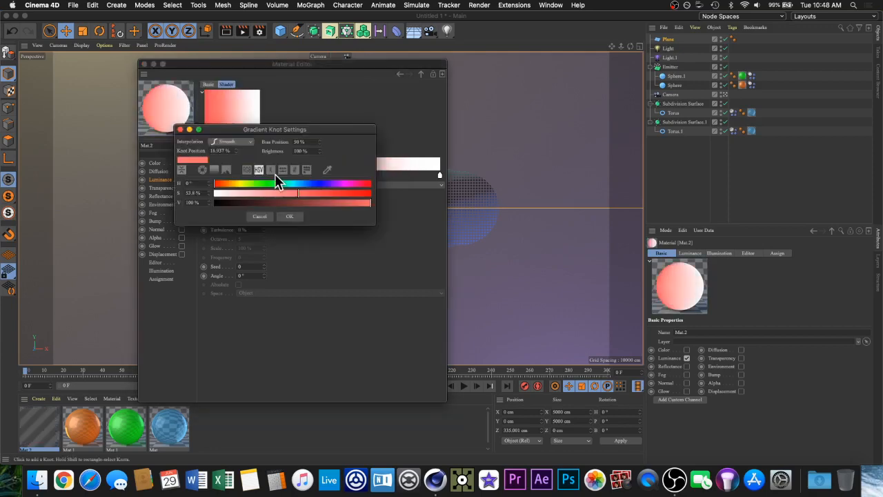
{"action": "left_click", "coordinate": [228, 184]}
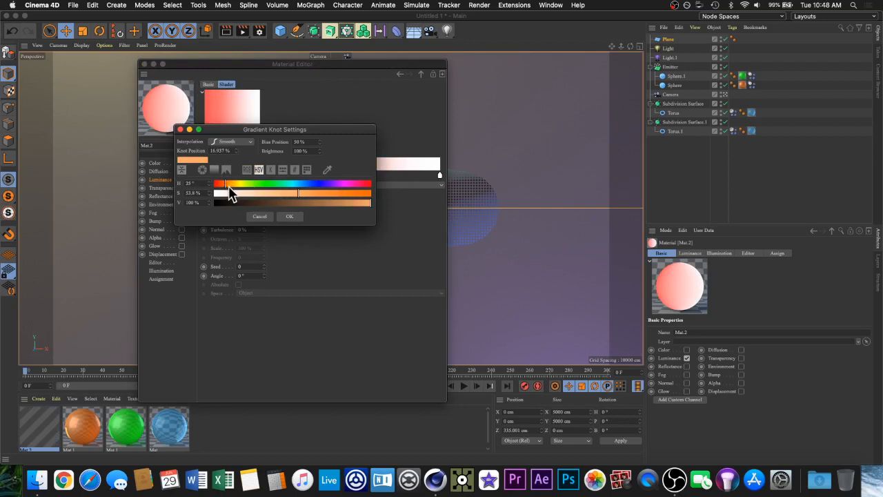
{"action": "mouse_move", "coordinate": [229, 186]}
{"action": "left_mouse_down"}
{"action": "mouse_move", "coordinate": [339, 199]}
{"action": "mouse_move", "coordinate": [259, 181]}
{"action": "mouse_move", "coordinate": [268, 188]}
{"action": "left_mouse_up"}
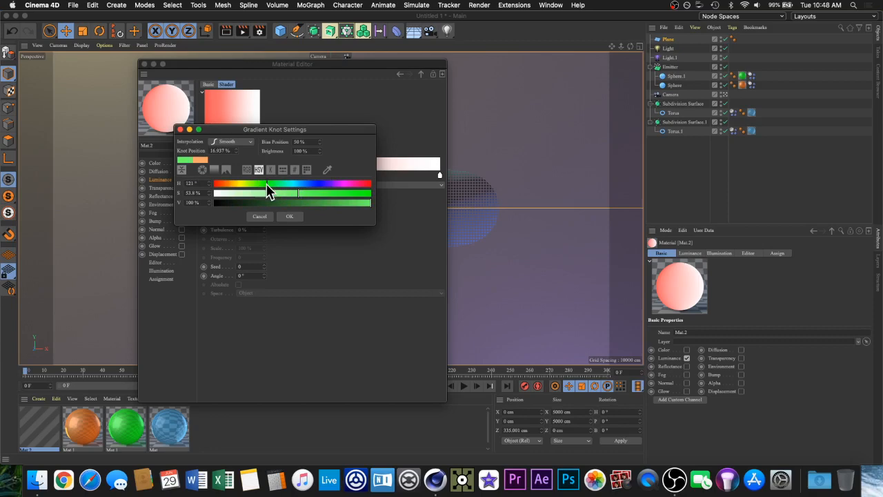
{"action": "left_click", "coordinate": [297, 216]}
Step: Recolour the gradient's end knot to light blue-violet with hue 243°, saturation 42% and value 100%
{"action": "double_click", "coordinate": [439, 178]}
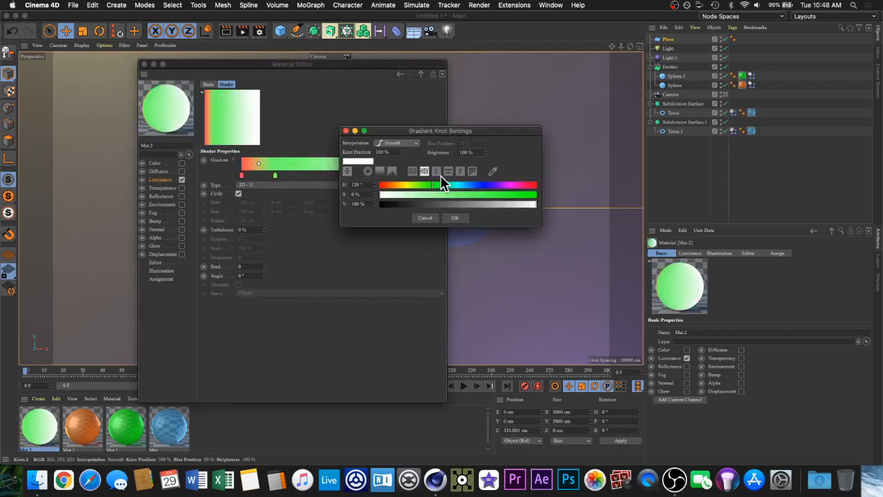
{"action": "mouse_move", "coordinate": [442, 184]}
{"action": "left_mouse_down"}
{"action": "mouse_move", "coordinate": [482, 184]}
{"action": "mouse_move", "coordinate": [491, 199]}
{"action": "mouse_move", "coordinate": [560, 197]}
{"action": "left_mouse_up"}
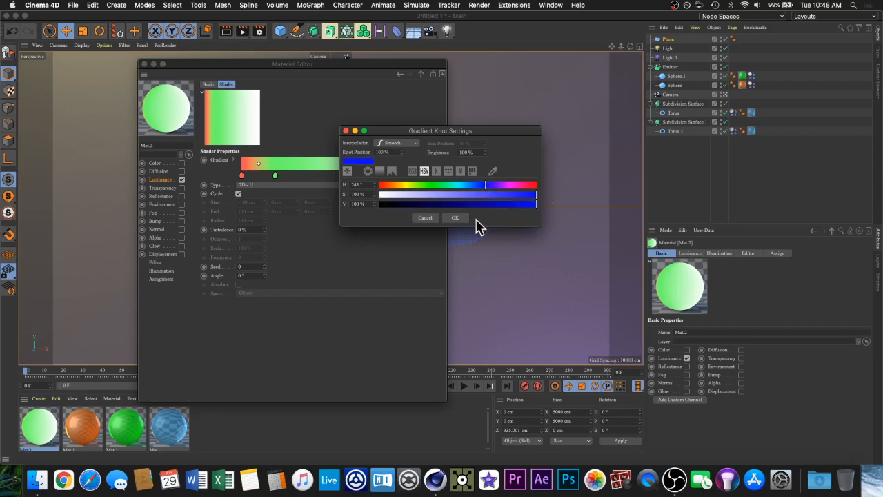
{"action": "left_click_drag", "start_coordinate": [458, 196], "coordinate": [445, 200]}
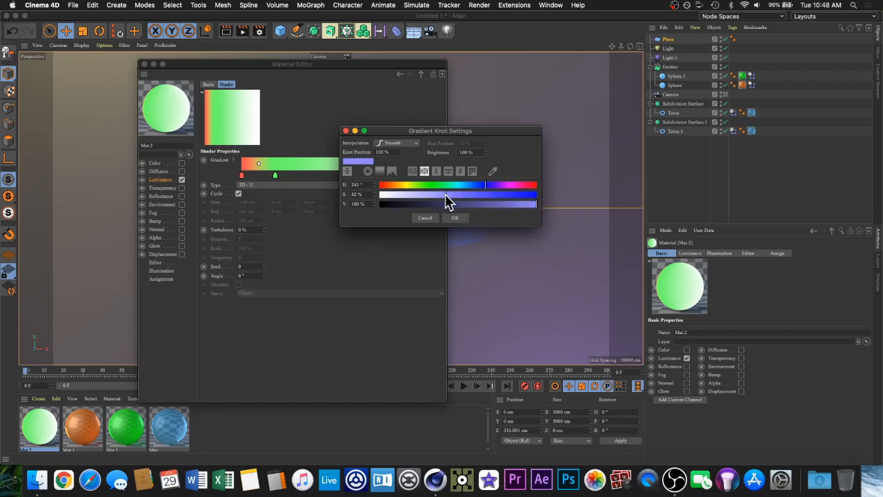
{"action": "left_click", "coordinate": [450, 218]}
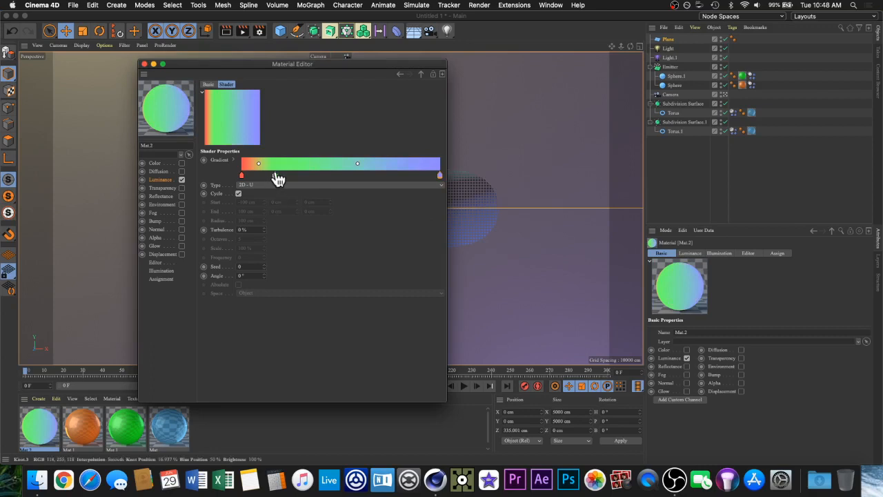
Step: Move the green knot to near the middle of the gradient, set Turbulence to 30%, and close the material editor
{"action": "left_click_drag", "start_coordinate": [280, 179], "coordinate": [335, 185]}
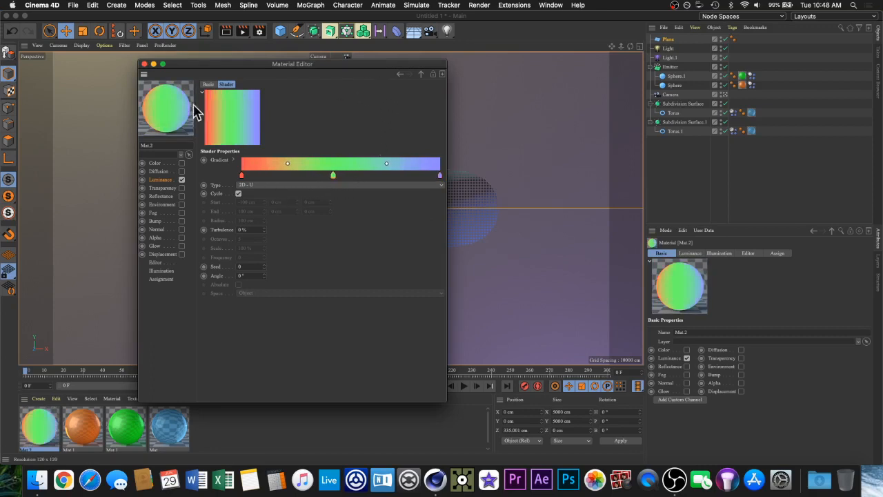
{"action": "left_click_drag", "start_coordinate": [268, 230], "coordinate": [268, 235]}
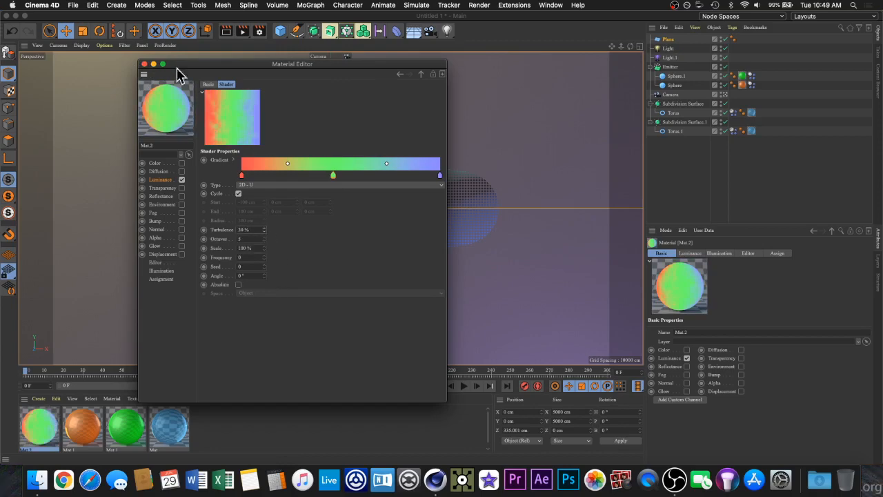
{"action": "left_click", "coordinate": [144, 64]}
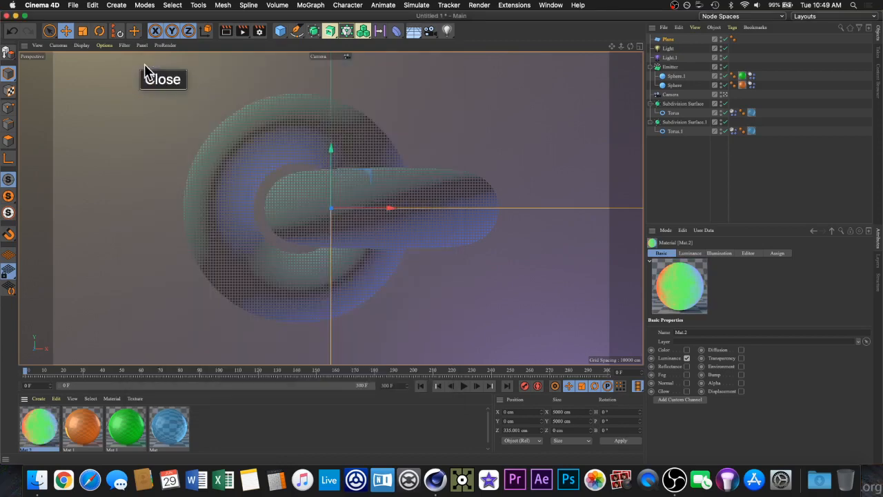
Step: Apply the gradient material to the backdrop plane, enable Seamless on its material tag, and try out different Offset U values
{"action": "left_click_drag", "start_coordinate": [46, 428], "coordinate": [133, 184]}
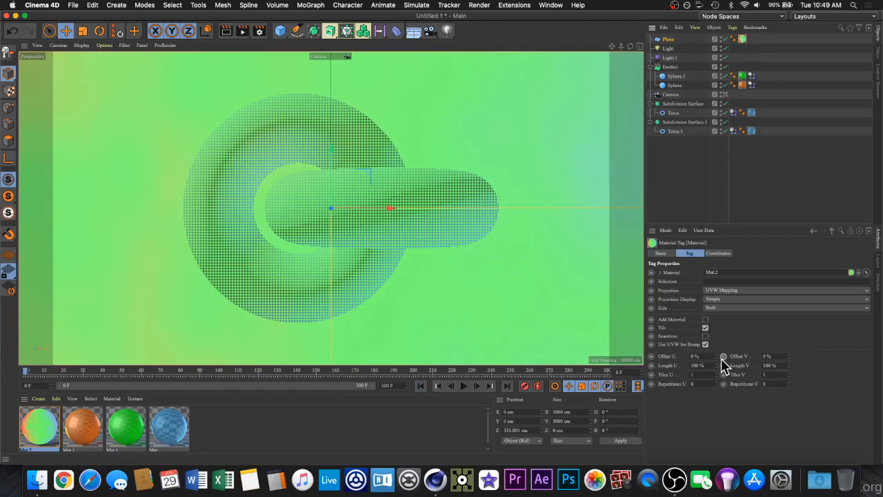
{"action": "mouse_move", "coordinate": [716, 356]}
{"action": "left_mouse_down"}
{"action": "mouse_move", "coordinate": [772, 357]}
{"action": "mouse_move", "coordinate": [718, 363]}
{"action": "left_mouse_up"}
{"action": "left_click", "coordinate": [705, 336]}
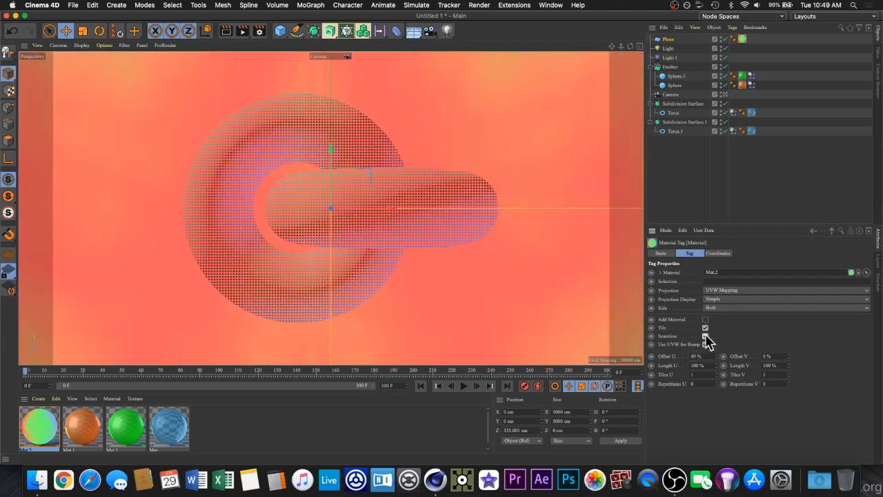
{"action": "left_click", "coordinate": [705, 329]}
{"action": "left_click", "coordinate": [705, 328]}
{"action": "left_click_drag", "start_coordinate": [717, 357], "coordinate": [717, 326]}
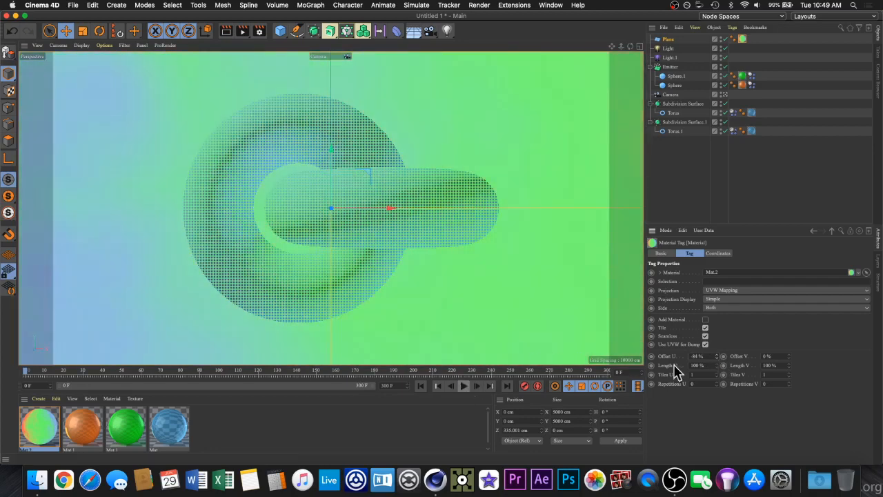
Step: Keyframe the material tag's Offset U at 0% on frame 0 and at 1000% on frame 300
{"action": "left_click_drag", "start_coordinate": [709, 356], "coordinate": [648, 359]}
{"action": "type", "text": "0"}
{"action": "key", "text": "Return"}
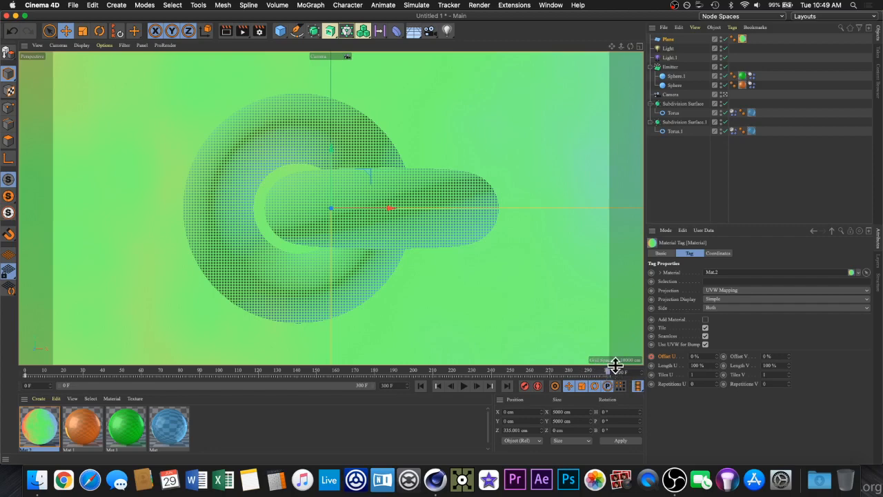
{"action": "left_click", "coordinate": [694, 356]}
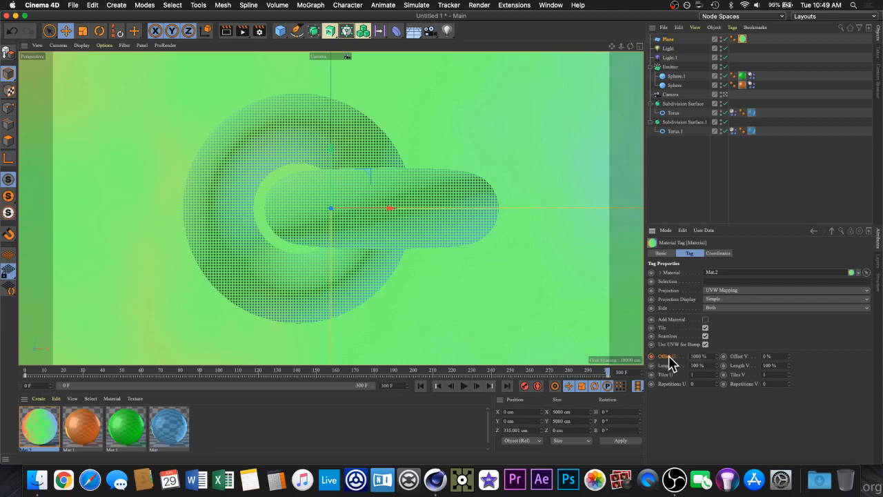
Step: Show the F-curve of Offset U, straighten it into a linear ramp with both keys' tangents, and close the timeline
{"action": "right_click", "coordinate": [671, 363]}
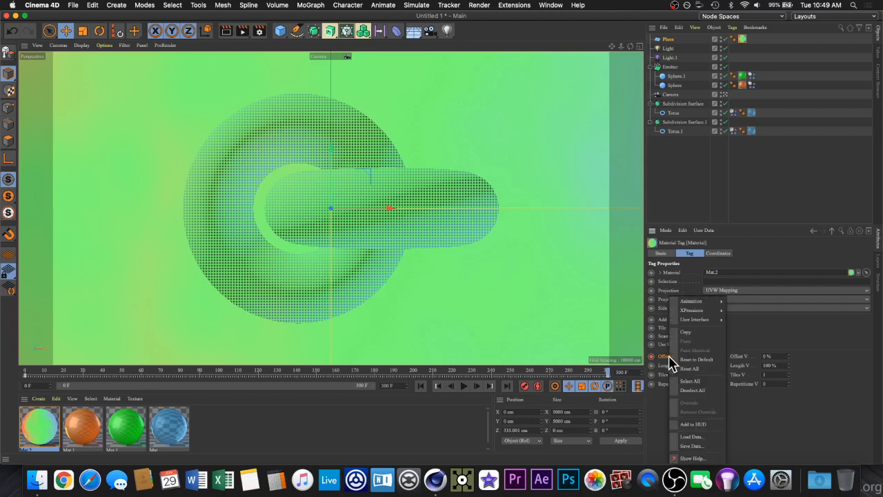
{"action": "mouse_move", "coordinate": [713, 309]}
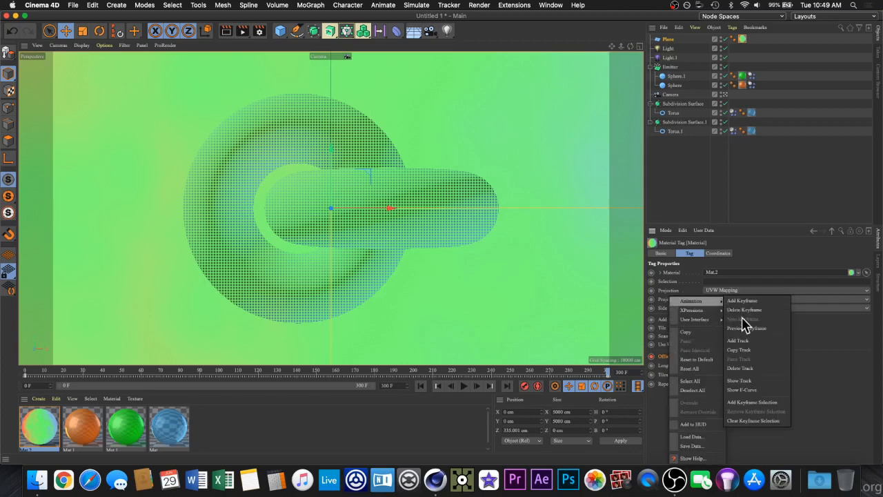
{"action": "left_click", "coordinate": [745, 393]}
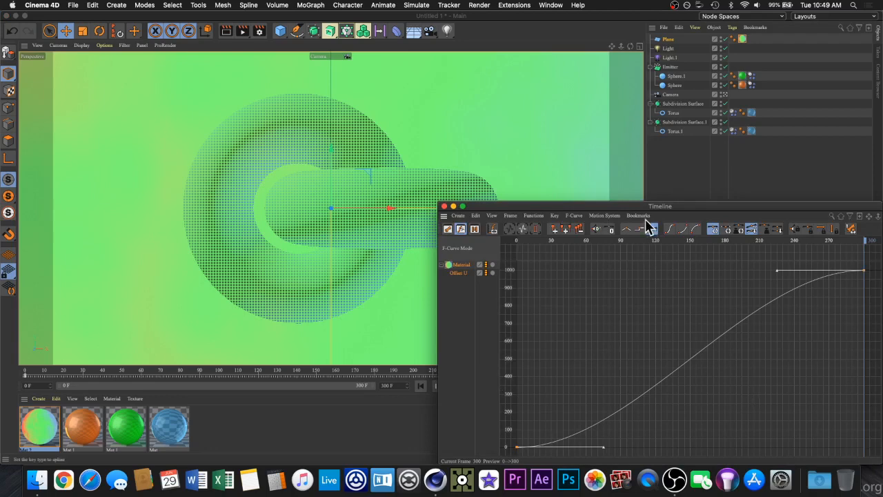
{"action": "left_click_drag", "start_coordinate": [649, 208], "coordinate": [482, 121]}
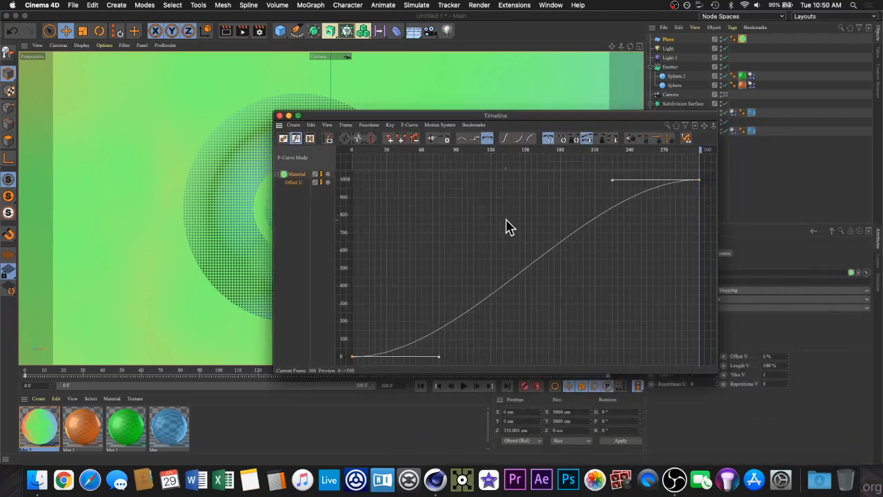
{"action": "left_click", "coordinate": [509, 228]}
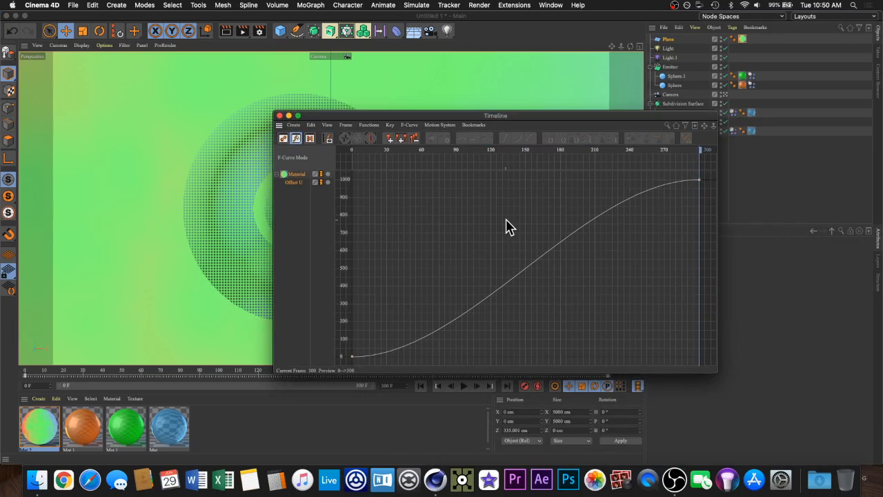
{"action": "key", "text": "ctrl+a"}
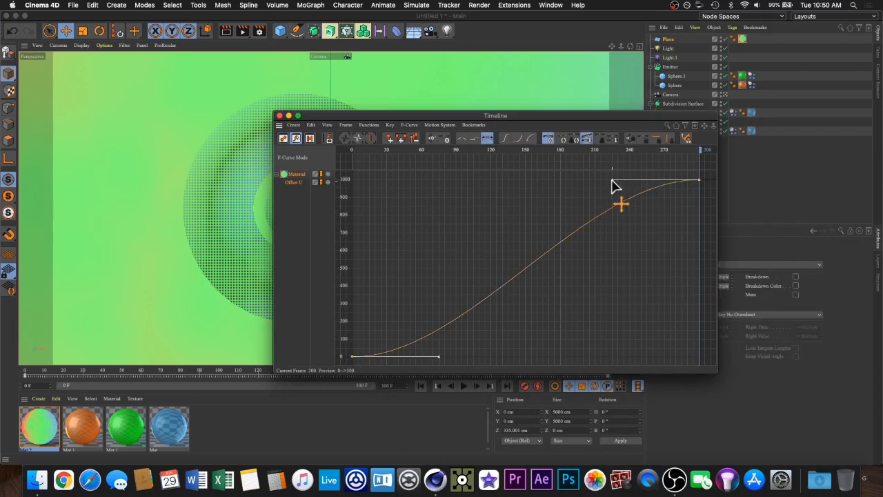
{"action": "mouse_move", "coordinate": [612, 180]}
{"action": "left_mouse_down"}
{"action": "mouse_move", "coordinate": [520, 249]}
{"action": "mouse_move", "coordinate": [501, 282]}
{"action": "left_mouse_up"}
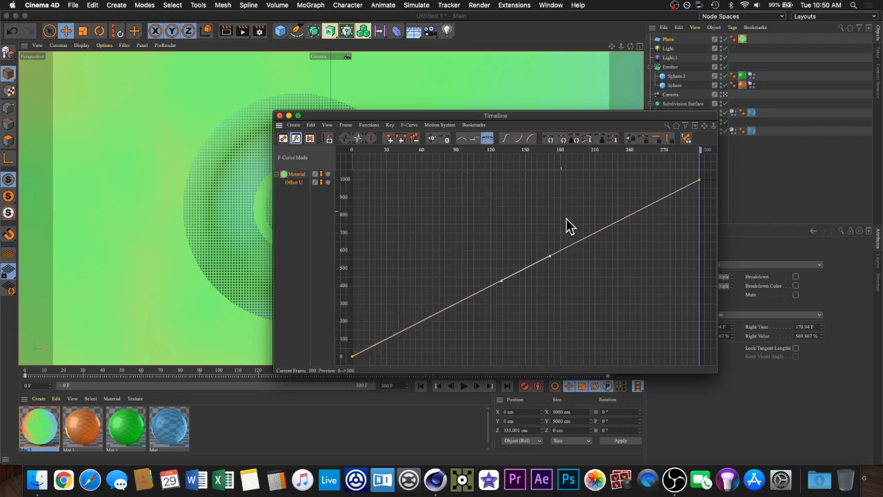
{"action": "left_click", "coordinate": [279, 115]}
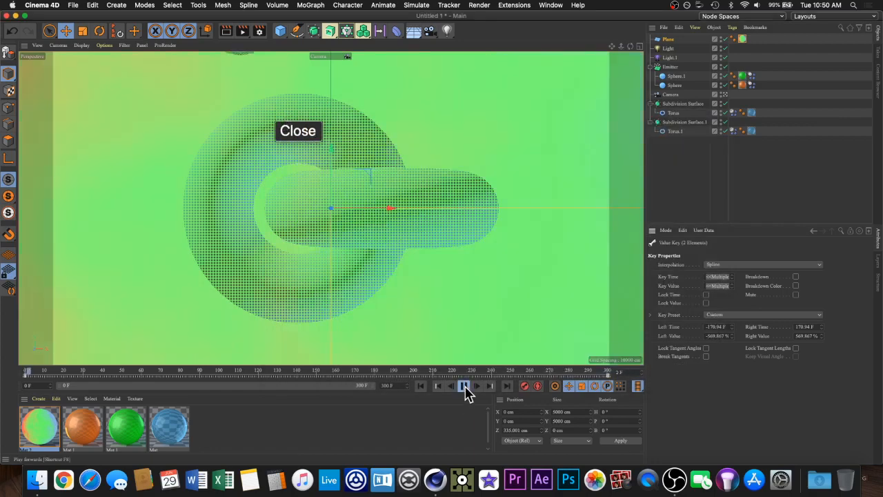
Step: Play and scrub through the animation from the first frame to check the moving gradient backdrop
{"action": "left_click", "coordinate": [463, 387]}
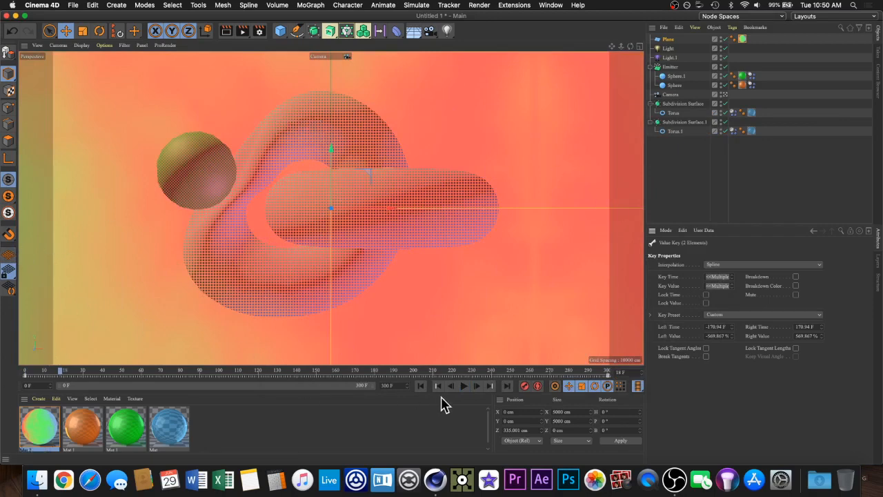
{"action": "left_click", "coordinate": [421, 387]}
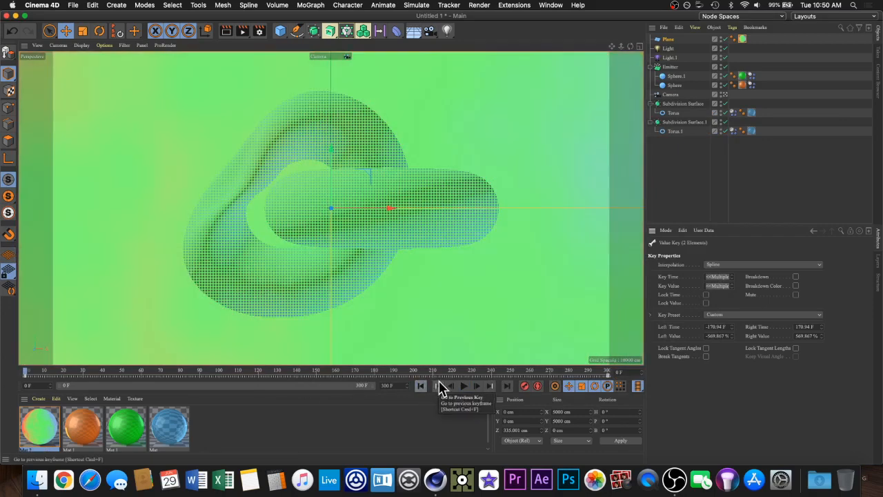
{"action": "left_click_drag", "start_coordinate": [445, 372], "coordinate": [185, 373]}
{"action": "left_click_drag", "start_coordinate": [140, 399], "coordinate": [674, 419]}
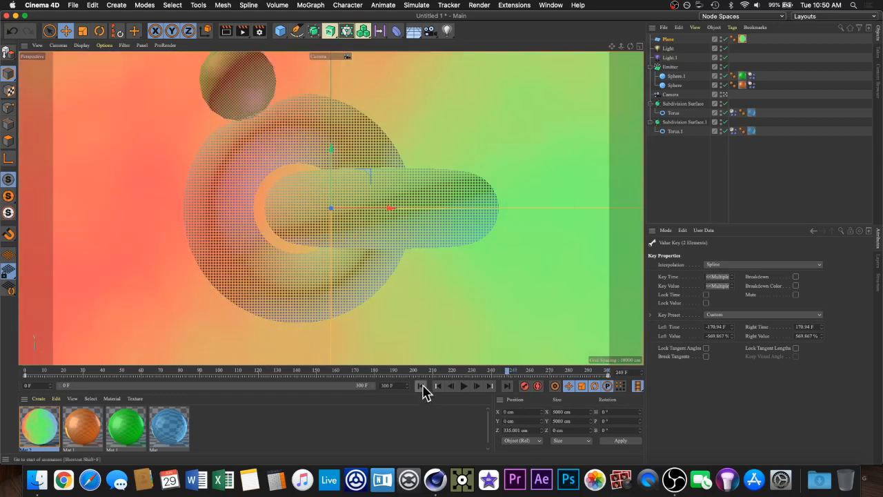
{"action": "left_click", "coordinate": [420, 386]}
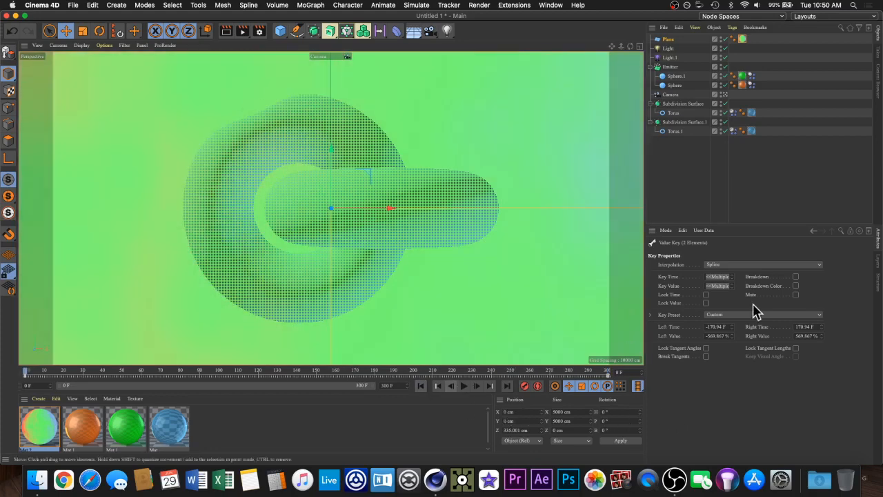
{"action": "left_click", "coordinate": [465, 388]}
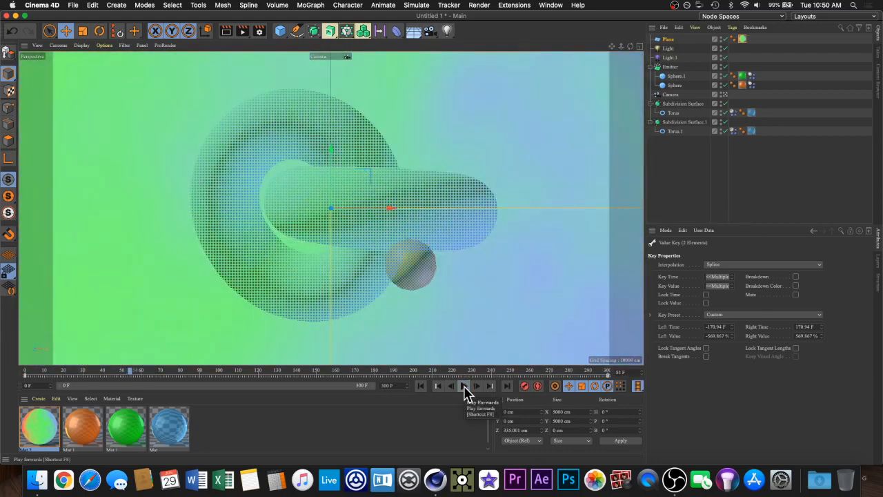
Step: Delete the Offset U animation track from the backdrop plane's material tag
{"action": "left_click", "coordinate": [743, 39]}
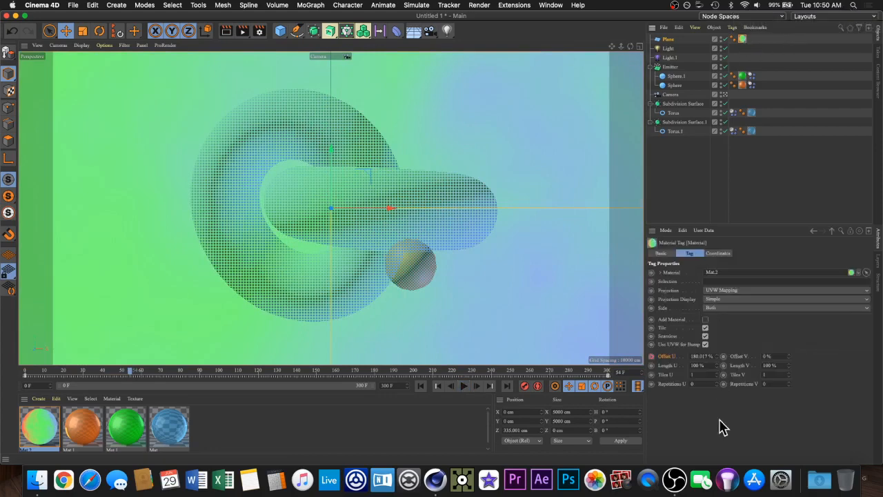
{"action": "right_click", "coordinate": [680, 360]}
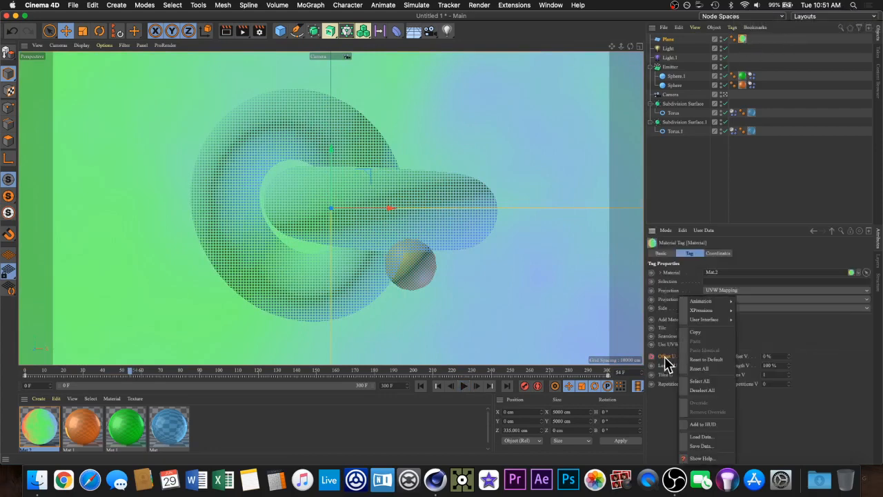
{"action": "left_click", "coordinate": [664, 365]}
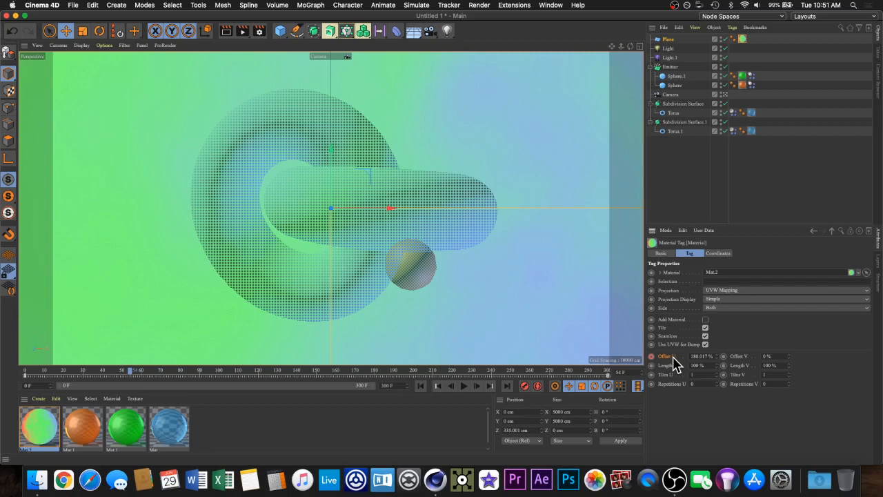
{"action": "right_click", "coordinate": [674, 365]}
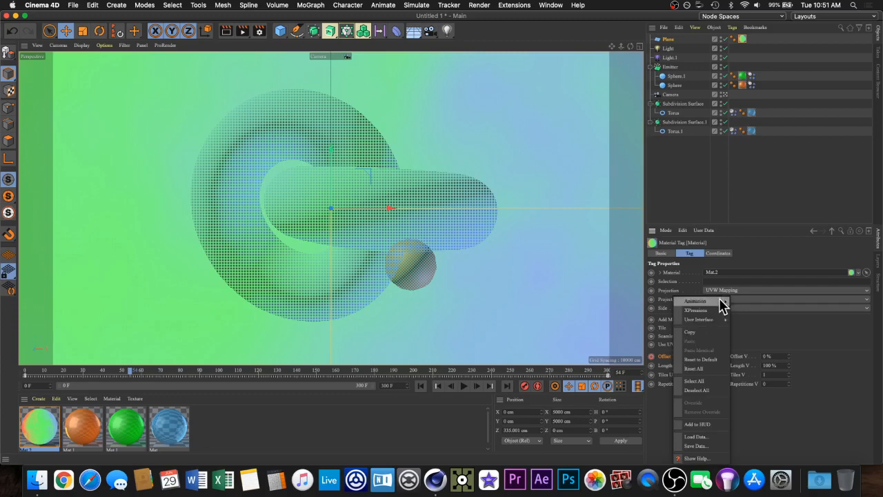
{"action": "mouse_move", "coordinate": [723, 303]}
{"action": "left_click", "coordinate": [745, 368]}
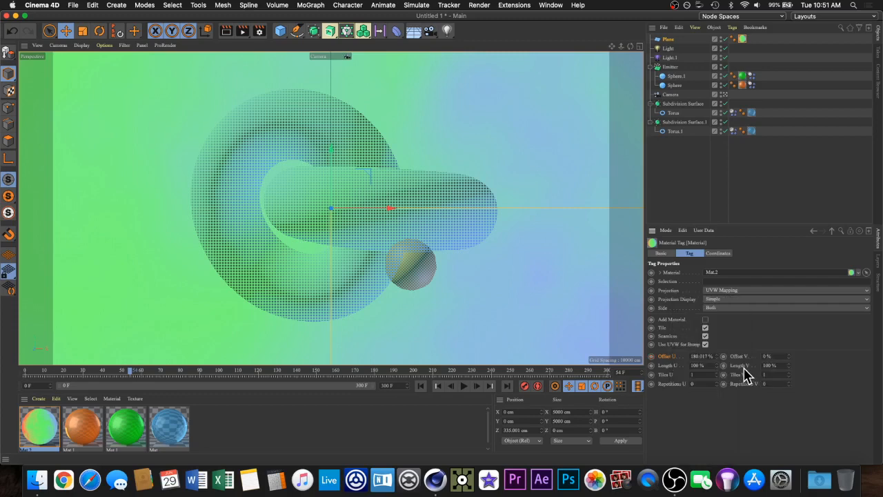
Step: Keyframe the backdrop material tag's Offset U at 0% on frame 0 and at 300% on frame 300
{"action": "left_click", "coordinate": [420, 386]}
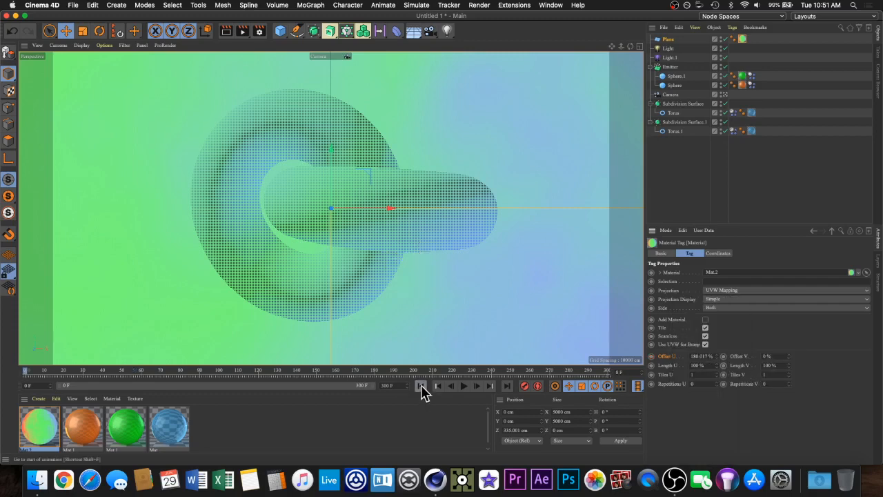
{"action": "left_click", "coordinate": [707, 357]}
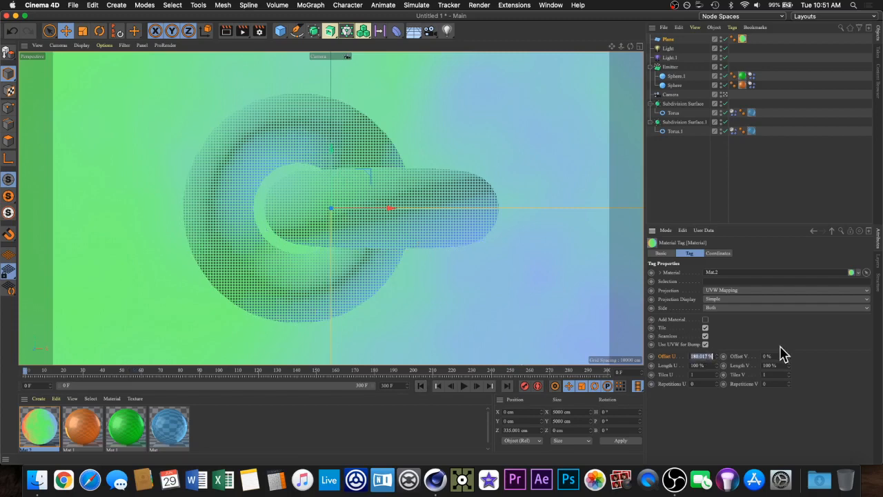
{"action": "key", "text": "Return"}
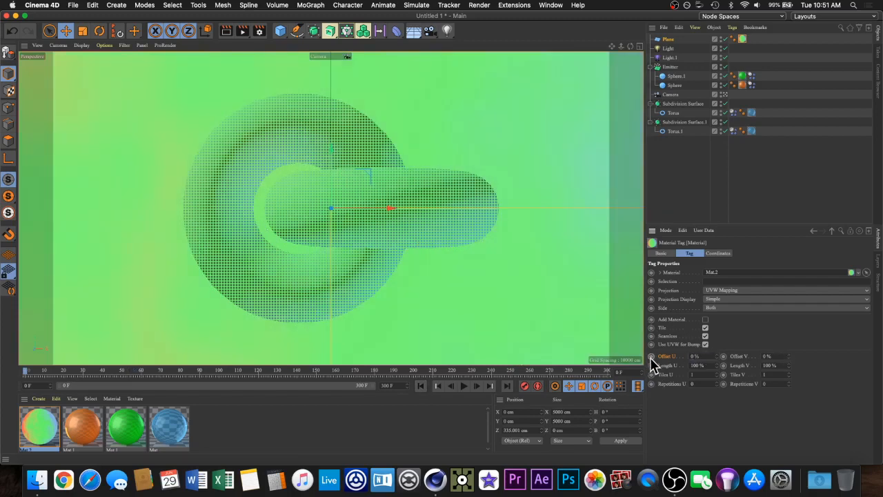
{"action": "left_click_drag", "start_coordinate": [566, 373], "coordinate": [631, 382]}
{"action": "left_click_drag", "start_coordinate": [709, 356], "coordinate": [685, 356]}
{"action": "left_click", "coordinate": [650, 357]}
Step: Show the F-curve for the new Offset U keys, straighten it into a linear ramp with the tangents, and close the timeline
{"action": "right_click", "coordinate": [672, 362]}
{"action": "mouse_move", "coordinate": [708, 301]}
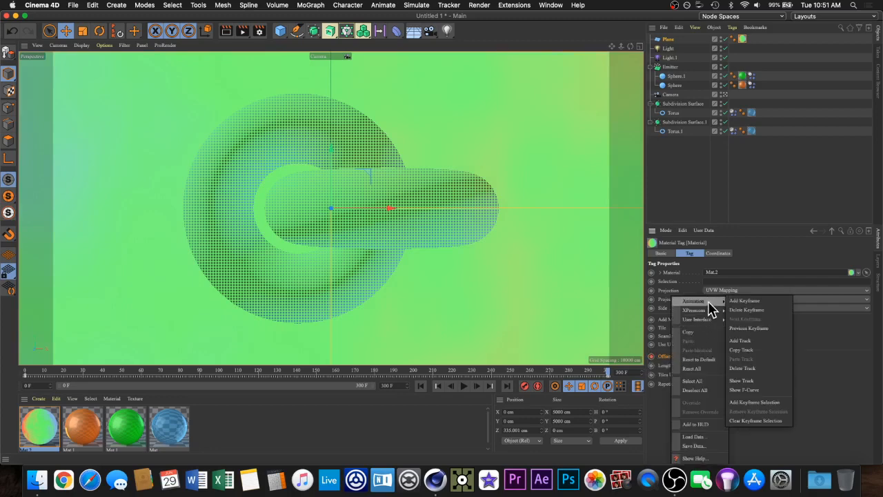
{"action": "left_click", "coordinate": [765, 390]}
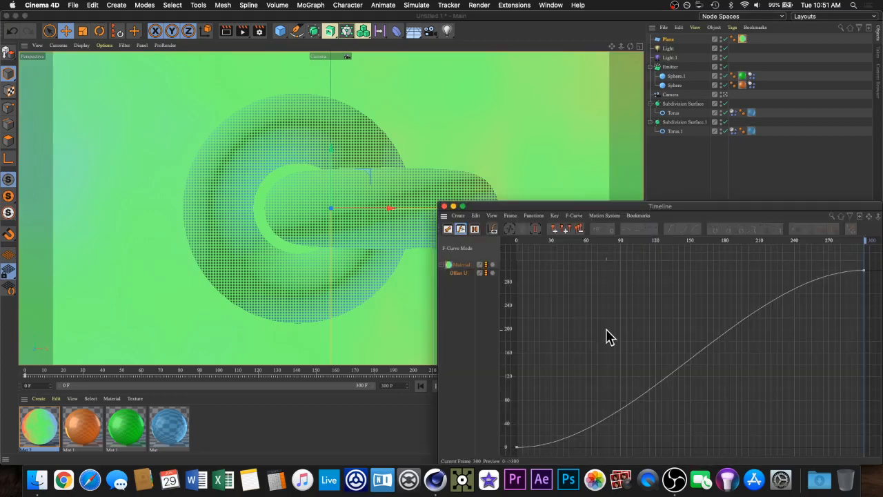
{"action": "key", "text": "ctrl+a"}
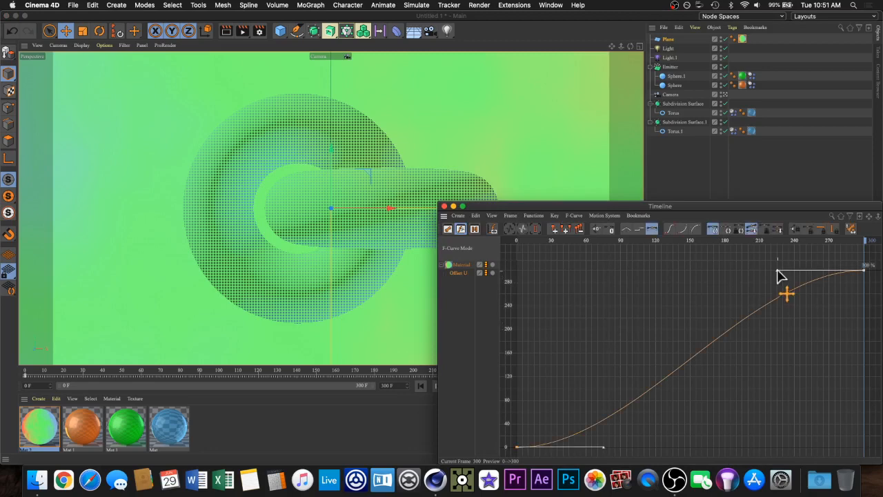
{"action": "left_click_drag", "start_coordinate": [777, 276], "coordinate": [651, 379]}
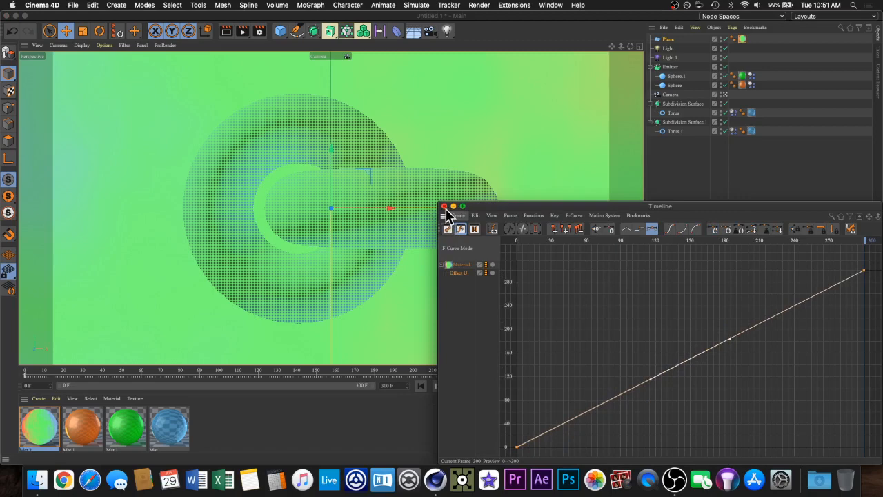
{"action": "left_click", "coordinate": [444, 207]}
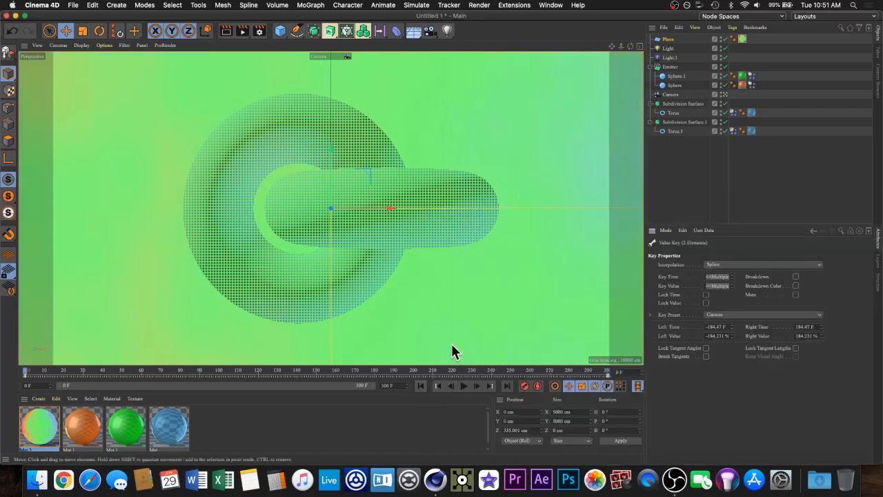
Step: Play the animation from the first frame to check the speed of the backdrop gradient
{"action": "left_click", "coordinate": [463, 387]}
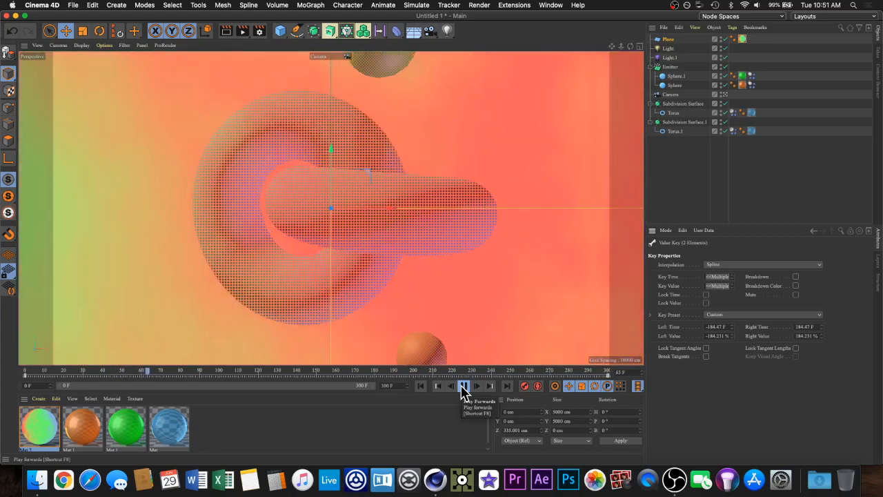
{"action": "left_click", "coordinate": [463, 386]}
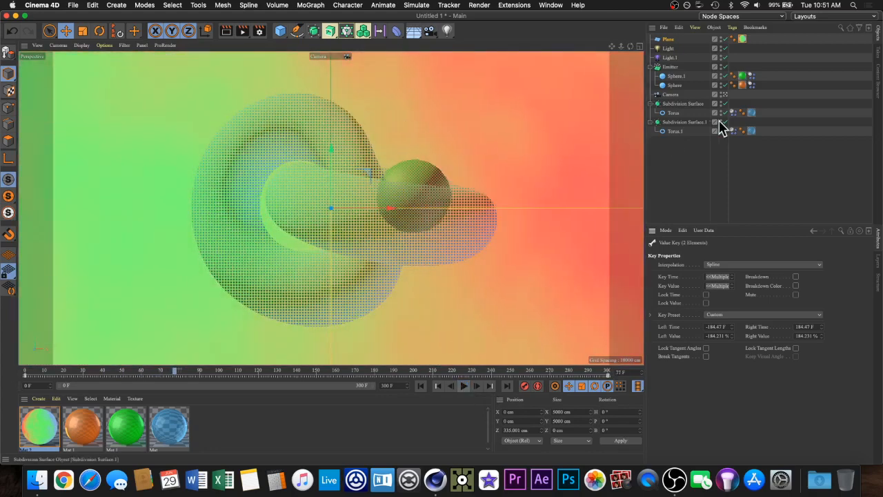
Step: Set Collision Noise to 2% and Friction to 95% on the dynamics tags of both emitted spheres together
{"action": "left_click", "coordinate": [751, 85]}
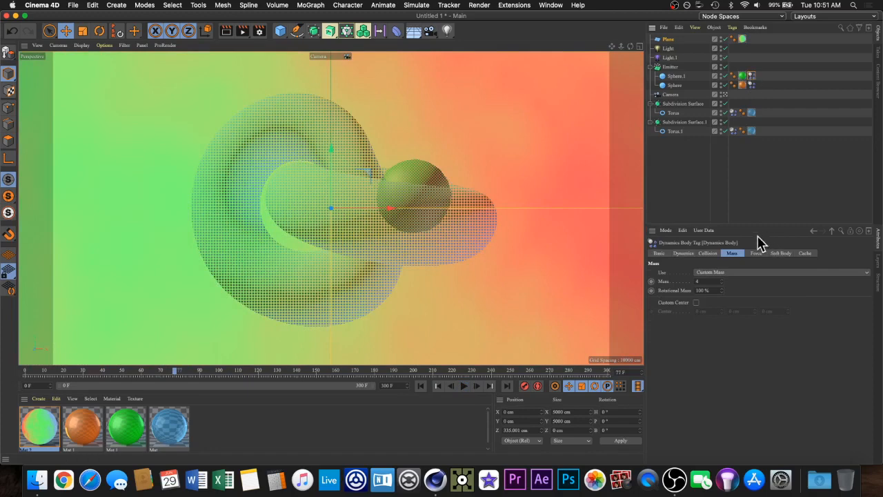
{"action": "left_click", "coordinate": [751, 75]}
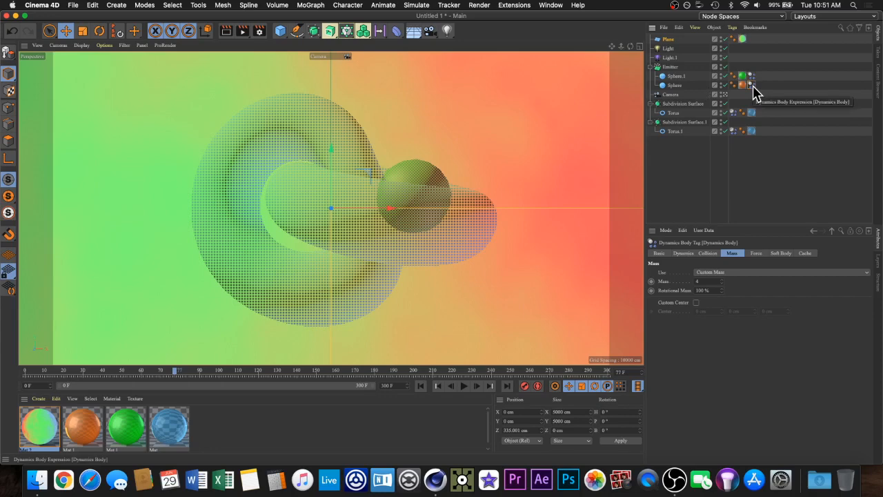
{"action": "left_click", "coordinate": [752, 84], "text": "shift"}
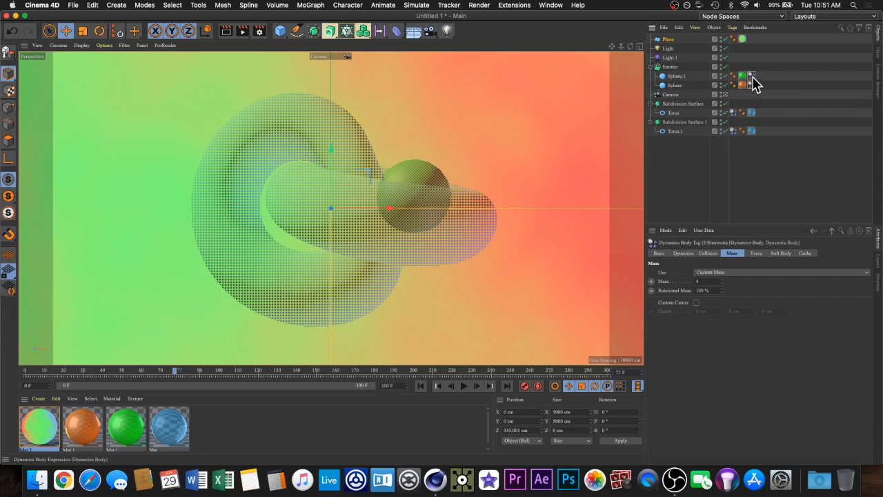
{"action": "left_click", "coordinate": [709, 280]}
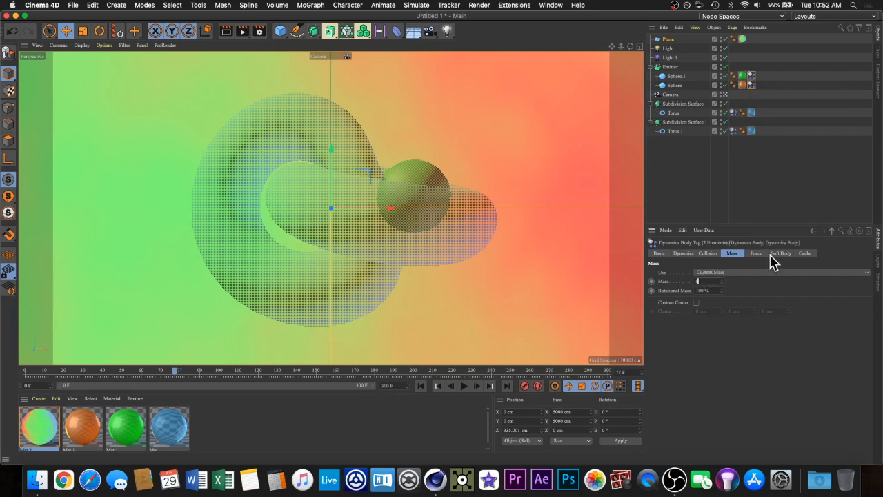
{"action": "left_click", "coordinate": [714, 254]}
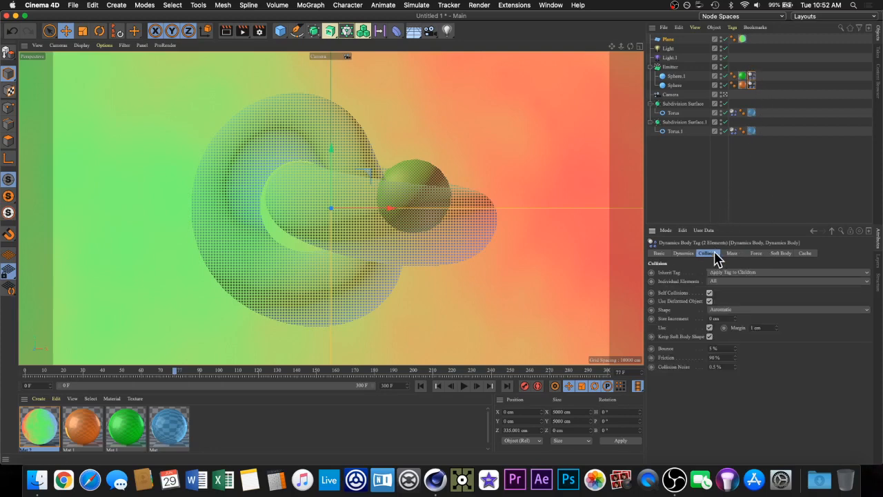
{"action": "left_click", "coordinate": [721, 367]}
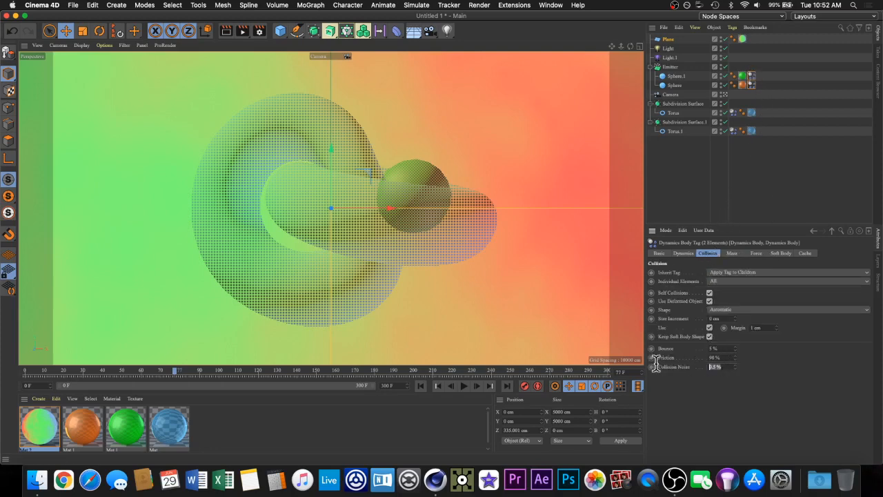
{"action": "left_click", "coordinate": [728, 357]}
Step: Play the simulation from the start to check how the spheres collide with the toruses
{"action": "left_click", "coordinate": [420, 386]}
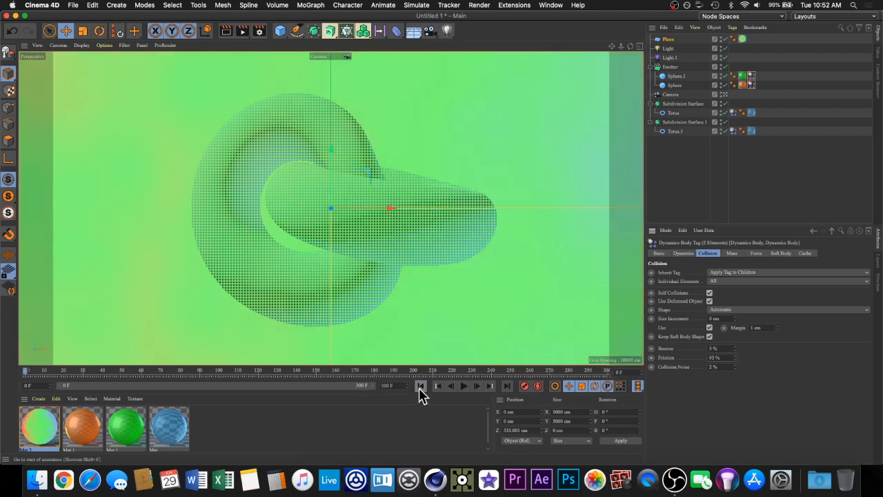
{"action": "left_click", "coordinate": [464, 388]}
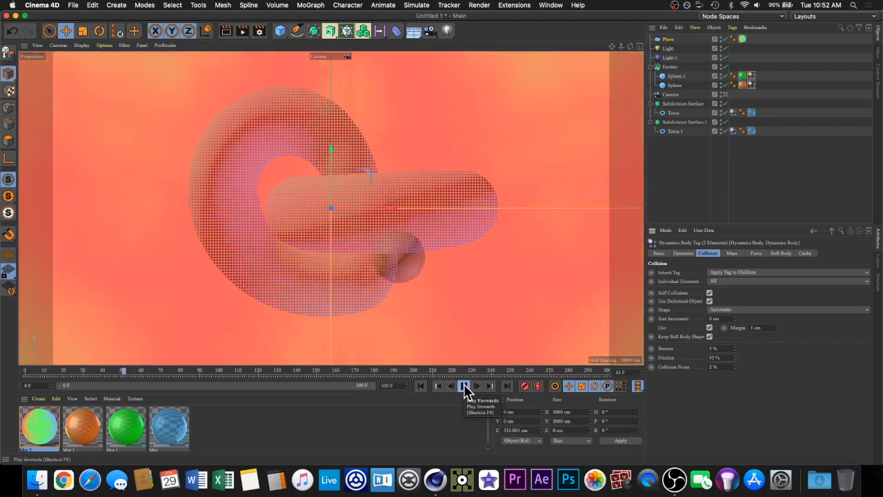
{"action": "left_click", "coordinate": [464, 386]}
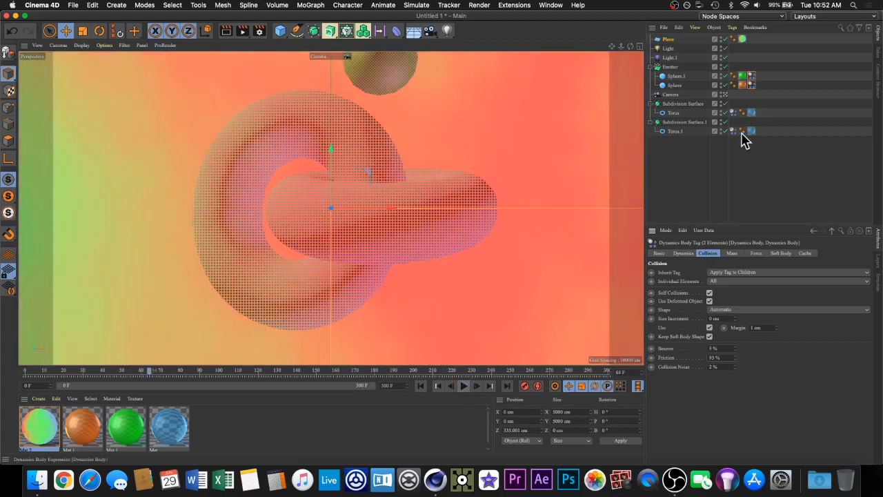
Step: For both torus dynamics tags, set the soft body's Shear to 10, its shear Damping to 5%, and Volume Conservation to 50
{"action": "left_click", "coordinate": [729, 113]}
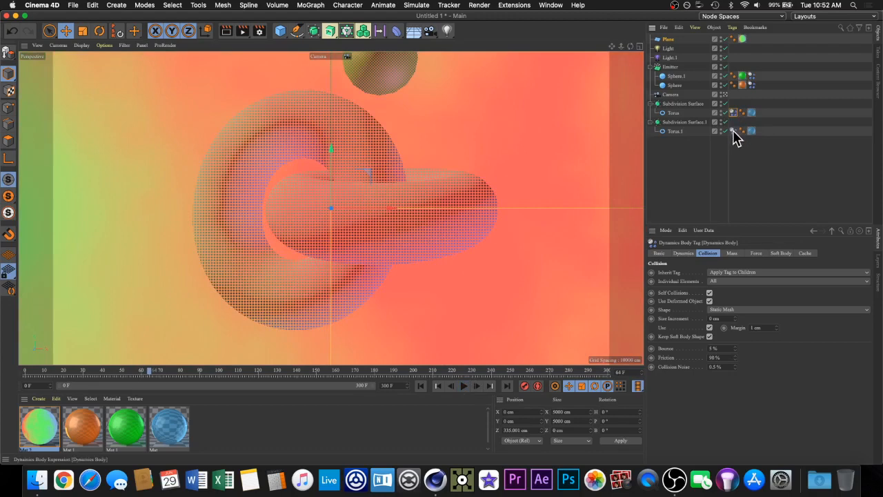
{"action": "left_click", "coordinate": [733, 131], "text": "shift"}
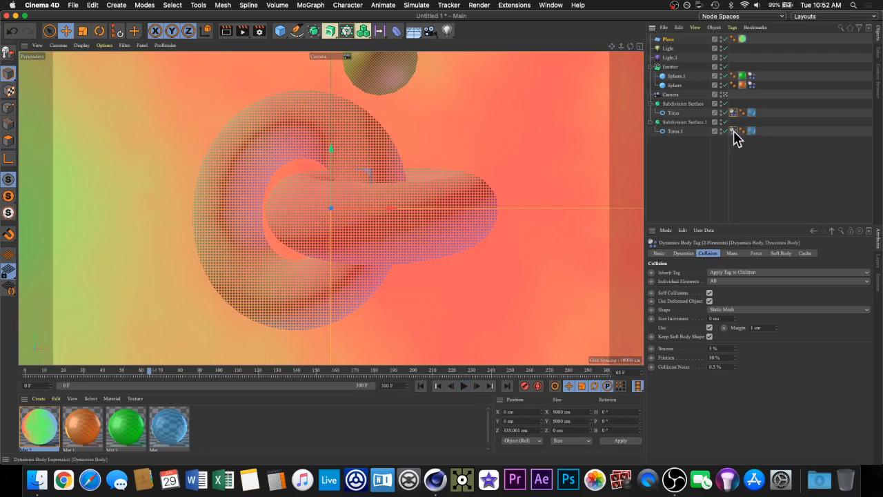
{"action": "left_click", "coordinate": [778, 255]}
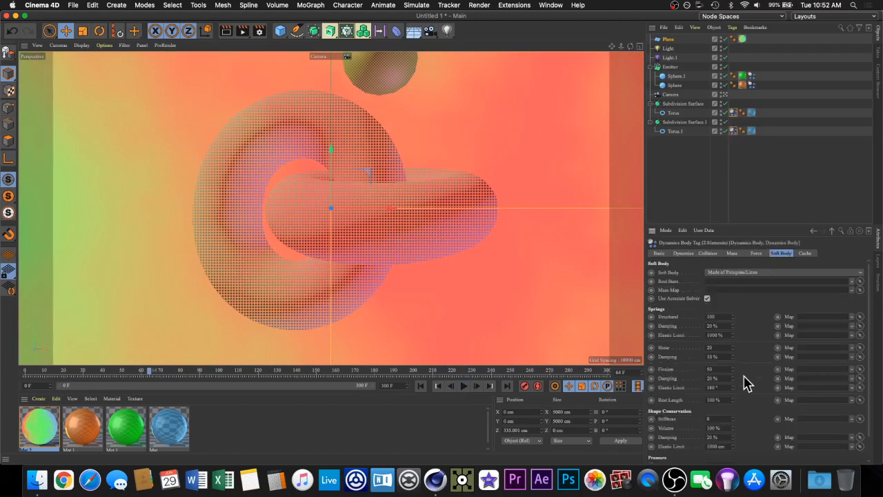
{"action": "scroll", "coordinate": [749, 389], "scroll_direction": "down", "scroll_amount": 2}
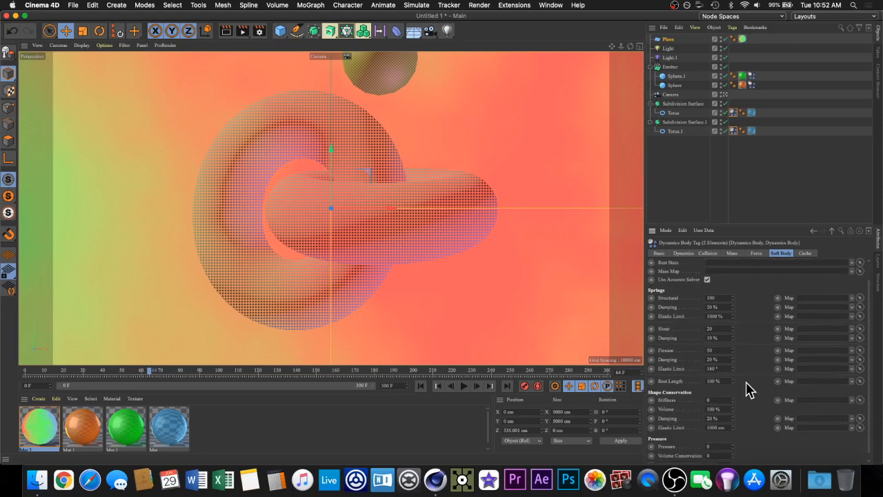
{"action": "scroll", "coordinate": [749, 389], "scroll_direction": "down", "scroll_amount": 1}
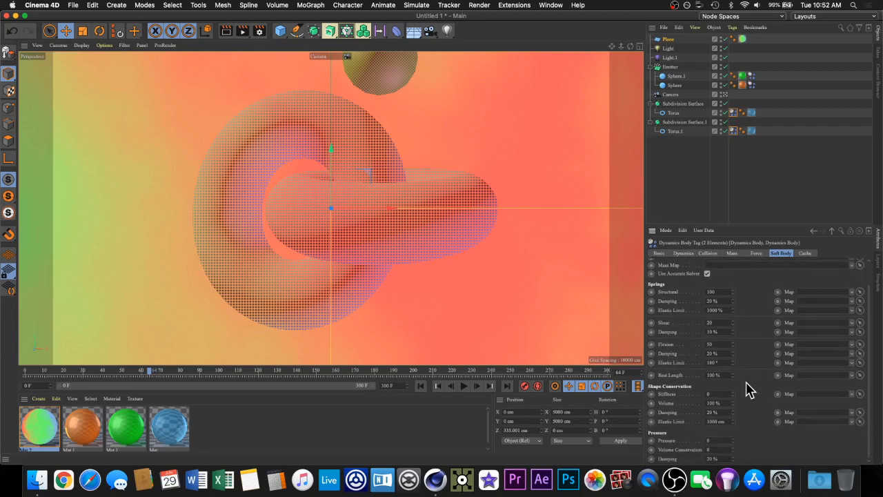
{"action": "left_click", "coordinate": [724, 322]}
{"action": "left_click", "coordinate": [722, 323]}
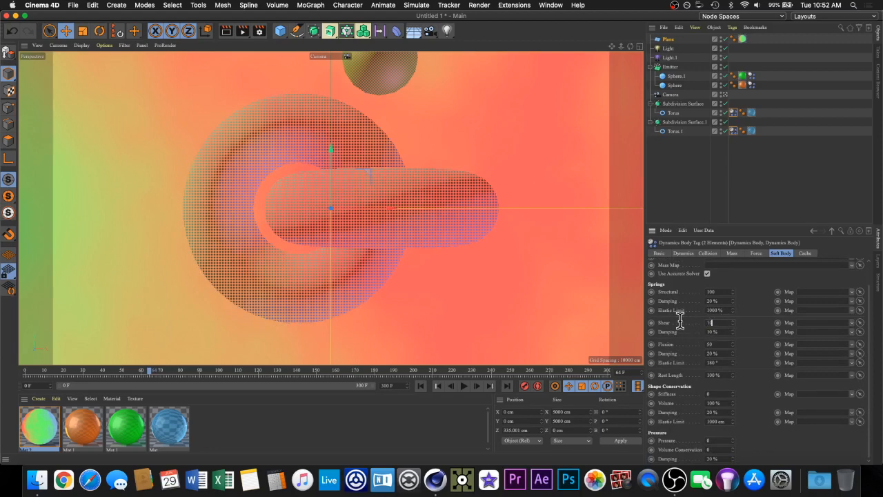
{"action": "left_click", "coordinate": [723, 330]}
{"action": "type", "text": "5"}
{"action": "key", "text": "Return"}
{"action": "key", "text": "BackSpace"}
Step: Play the simulation from the first frame to check the softer toruses, then return to the start
{"action": "left_click", "coordinate": [420, 385]}
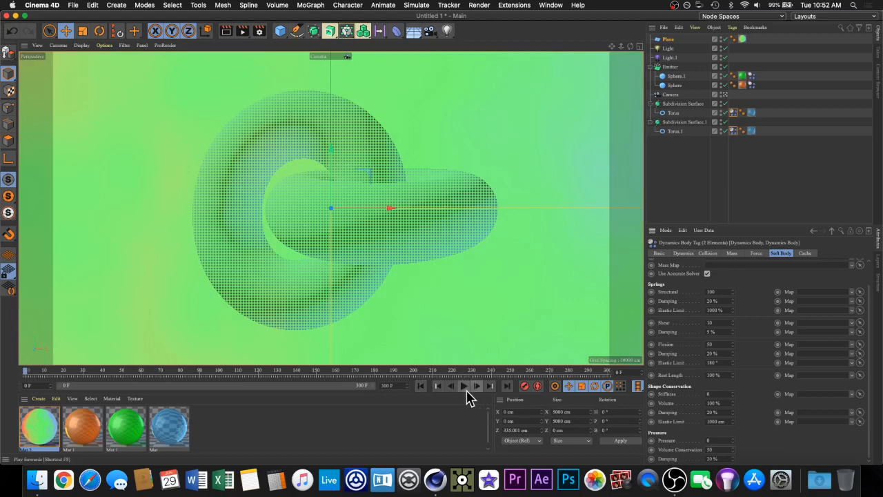
{"action": "left_click", "coordinate": [464, 388]}
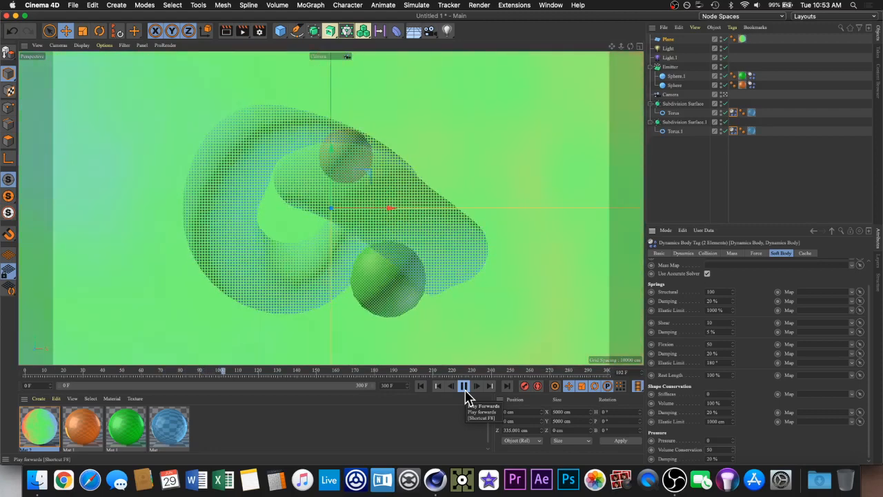
{"action": "left_click", "coordinate": [464, 387]}
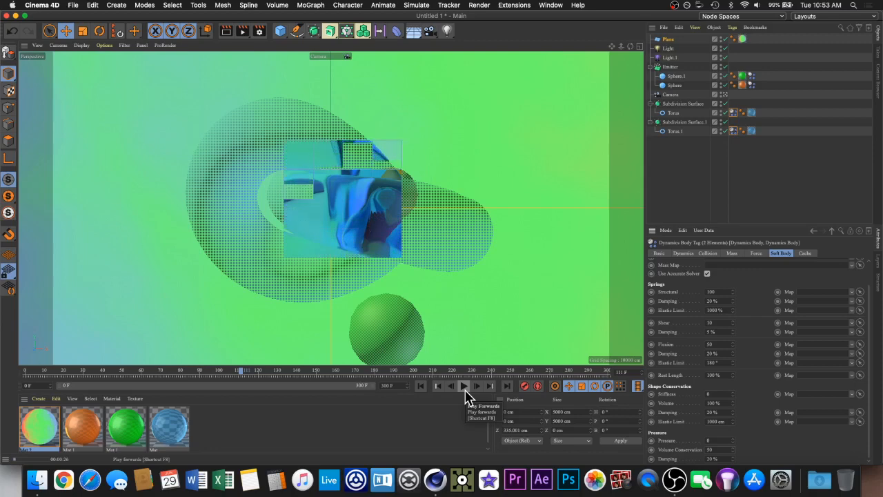
{"action": "left_click", "coordinate": [421, 386]}
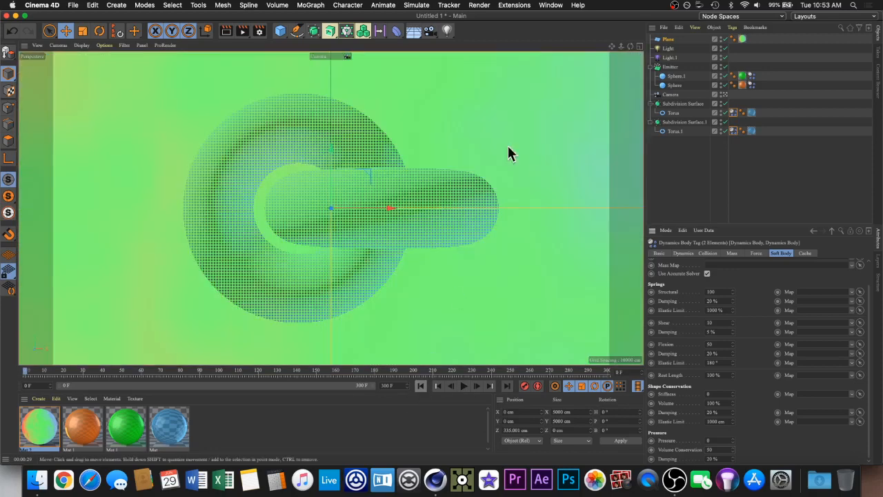
Step: Review the colour and position settings of each of the two lights
{"action": "left_click", "coordinate": [667, 49]}
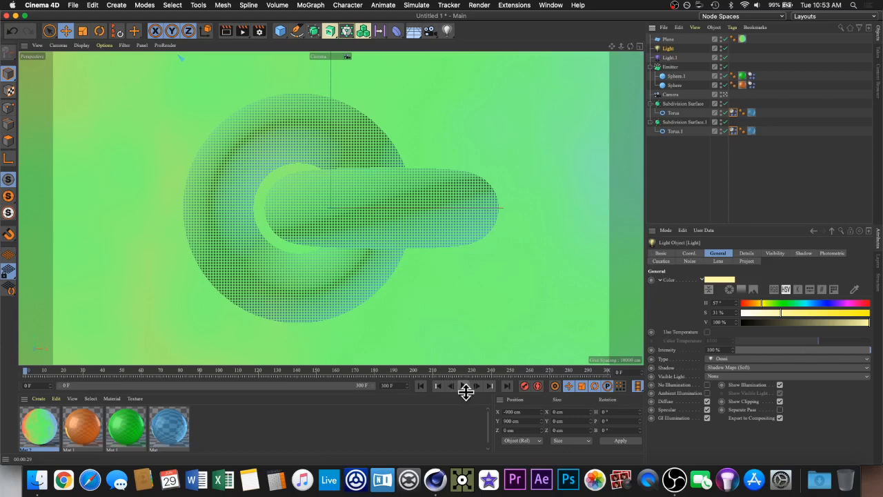
{"action": "left_click", "coordinate": [669, 57]}
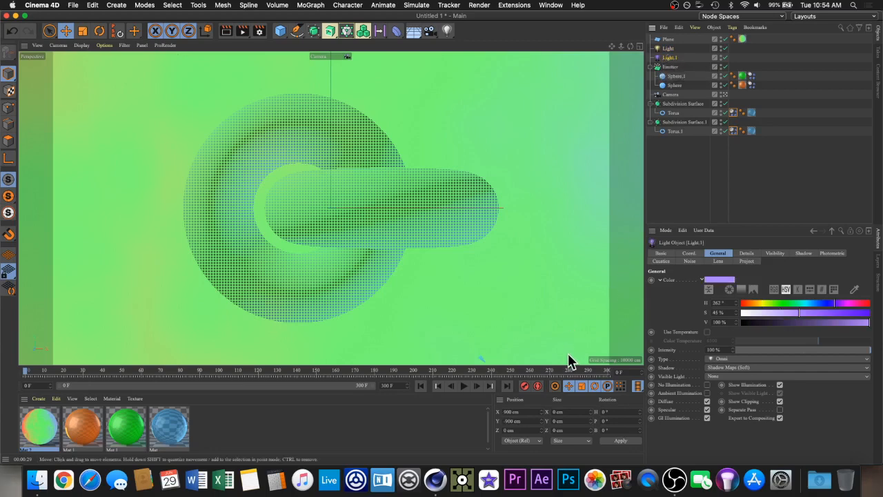
{"action": "left_click", "coordinate": [667, 50]}
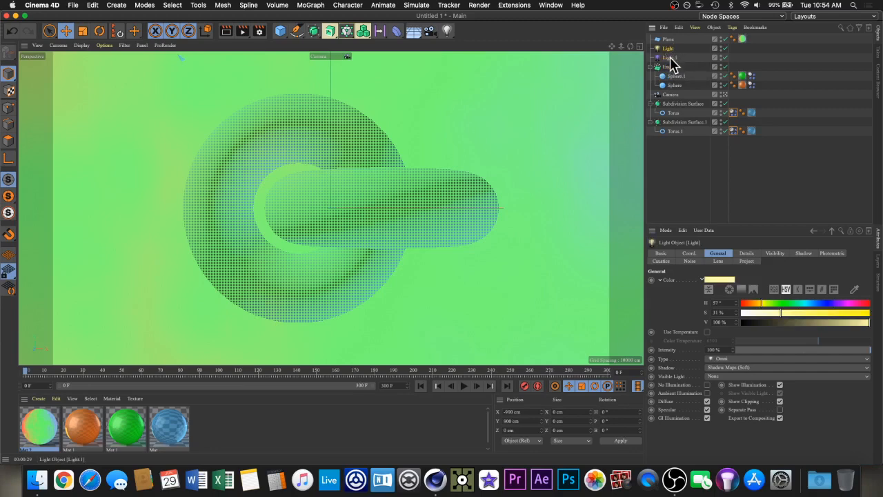
{"action": "left_click", "coordinate": [669, 58]}
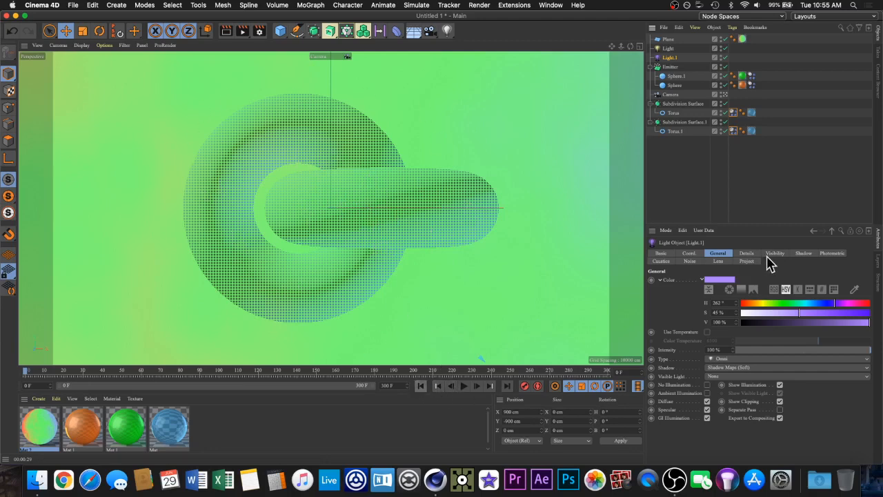
Step: On both torus dynamics tags, keyframe Follow Rotation at 0 on frame 0 and again on frame 230
{"action": "left_click", "coordinate": [733, 113]}
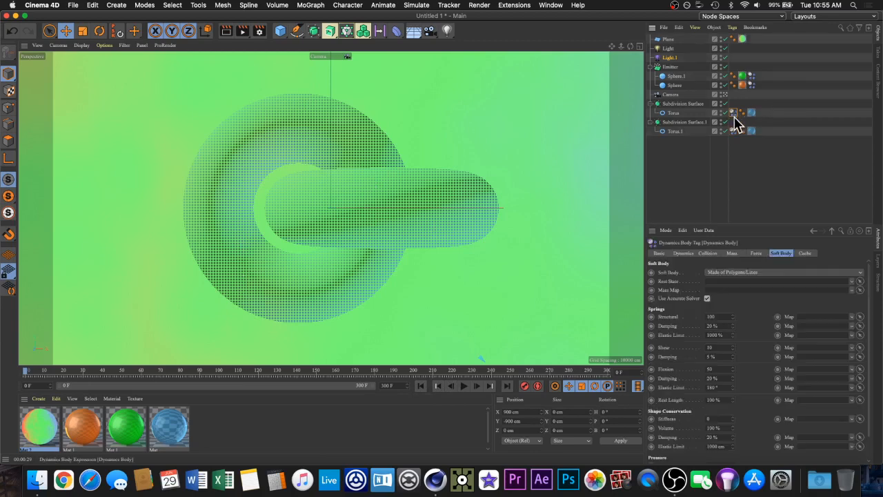
{"action": "left_click", "coordinate": [733, 131], "text": "shift"}
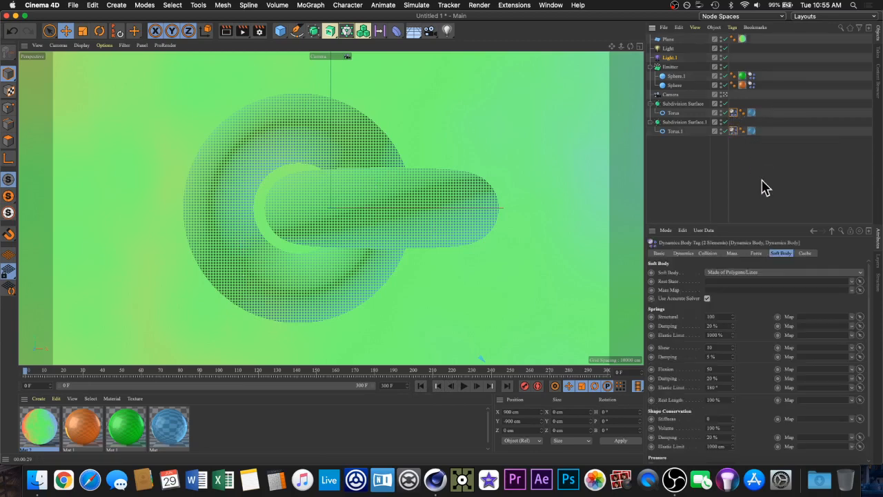
{"action": "left_click", "coordinate": [786, 260]}
{"action": "left_click", "coordinate": [756, 254]}
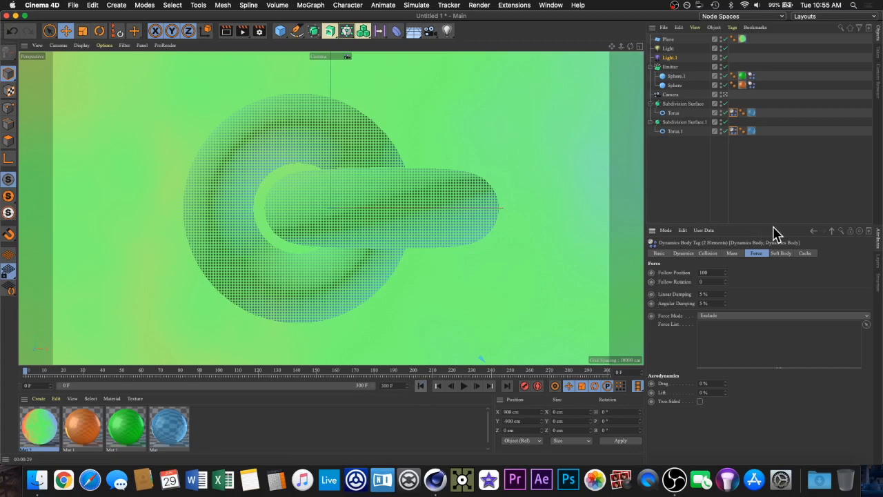
{"action": "left_click", "coordinate": [651, 283]}
{"action": "left_click", "coordinate": [651, 282], "text": "ctrl"}
{"action": "left_click_drag", "start_coordinate": [517, 378], "coordinate": [617, 375]}
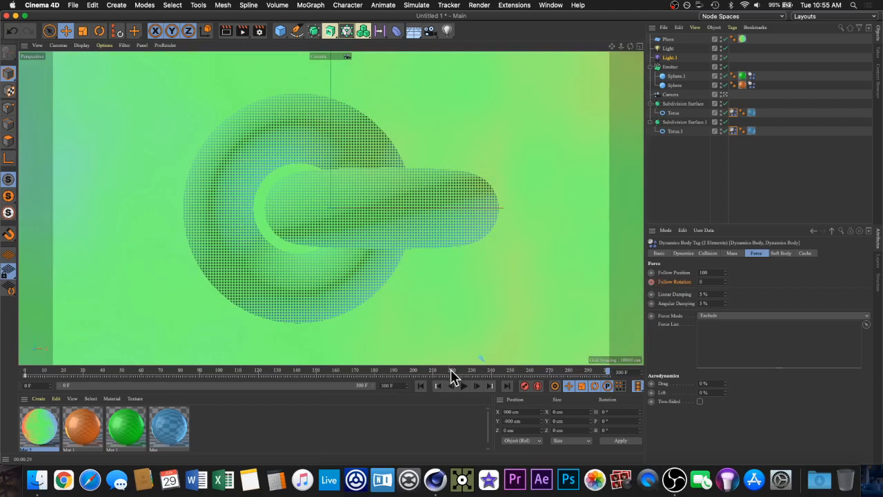
{"action": "left_click_drag", "start_coordinate": [452, 374], "coordinate": [475, 377]}
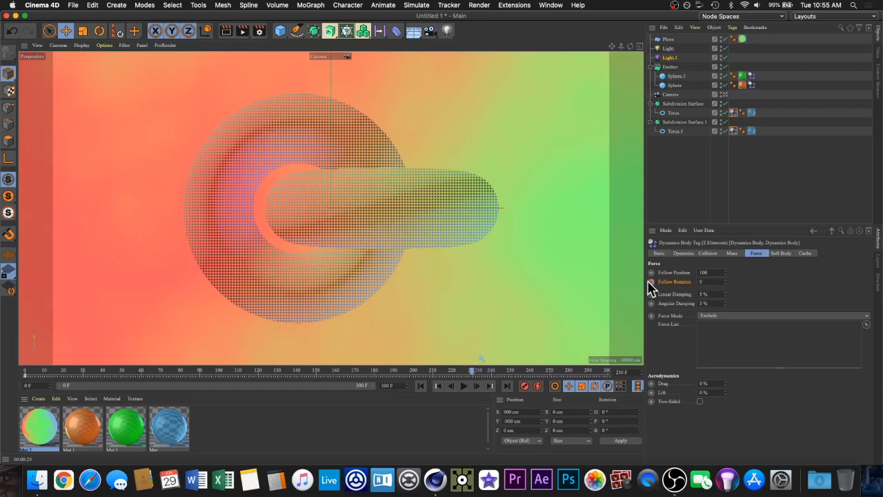
Step: At frame 265, set Follow Rotation to 5 on both torus dynamics tags and keyframe it
{"action": "left_click", "coordinate": [528, 371]}
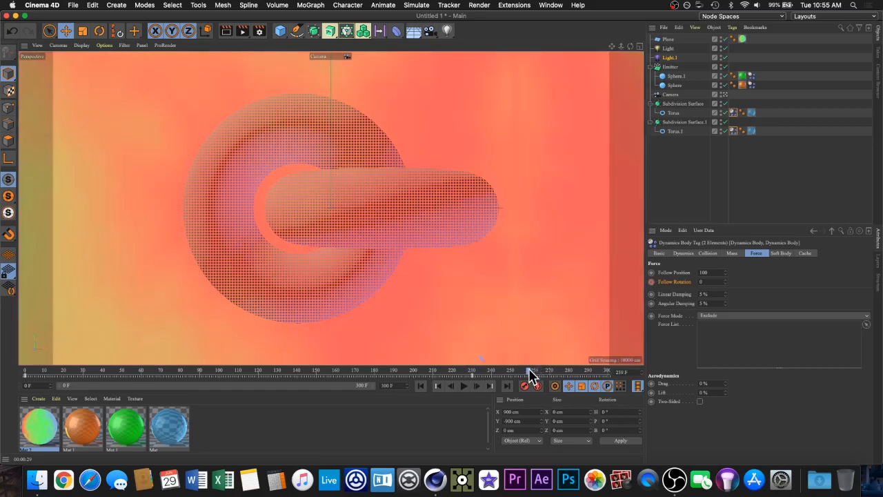
{"action": "mouse_move", "coordinate": [530, 376]}
{"action": "left_mouse_down"}
{"action": "mouse_move", "coordinate": [481, 380]}
{"action": "mouse_move", "coordinate": [540, 374]}
{"action": "left_mouse_up"}
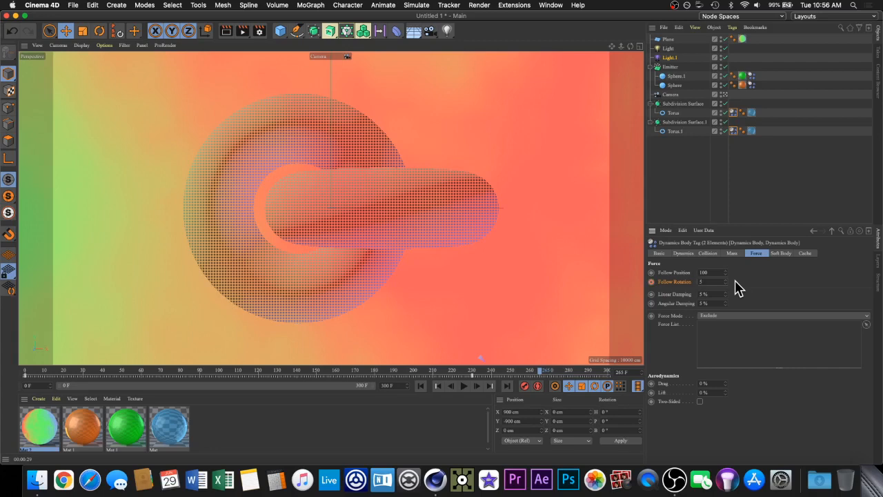
{"action": "left_click", "coordinate": [651, 281], "text": "ctrl"}
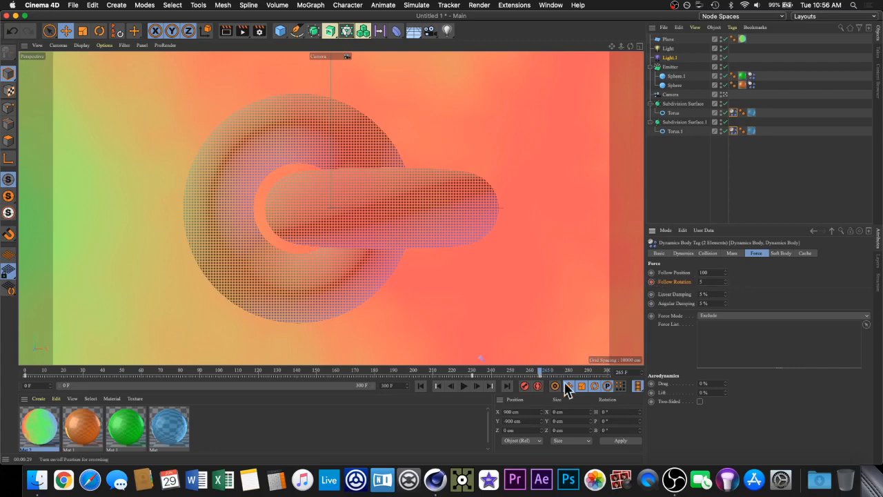
Step: Play the animation from the first frame to check the toruses' motion, stopping shortly after the first collisions
{"action": "left_click_drag", "start_coordinate": [559, 371], "coordinate": [390, 378]}
{"action": "left_click", "coordinate": [419, 388]}
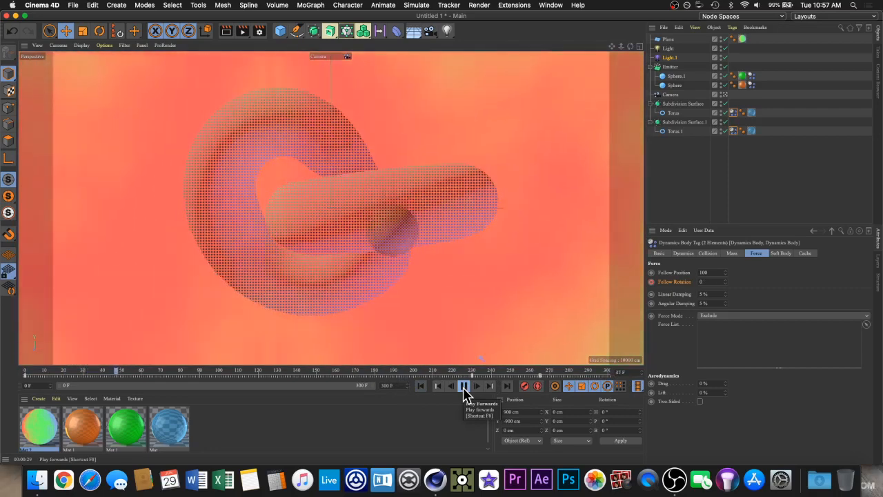
{"action": "left_click", "coordinate": [463, 390]}
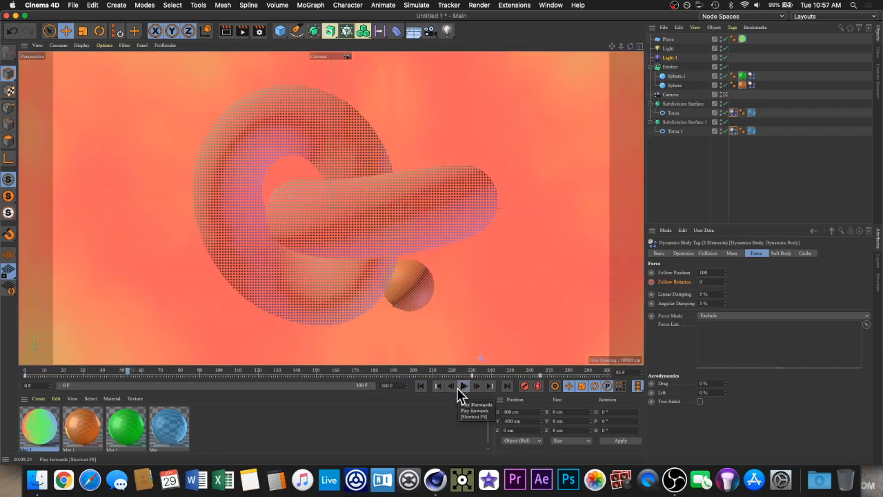
Step: Examine the emitter's particle emission settings and check the simulation around the frame where emission stops
{"action": "left_click", "coordinate": [671, 66]}
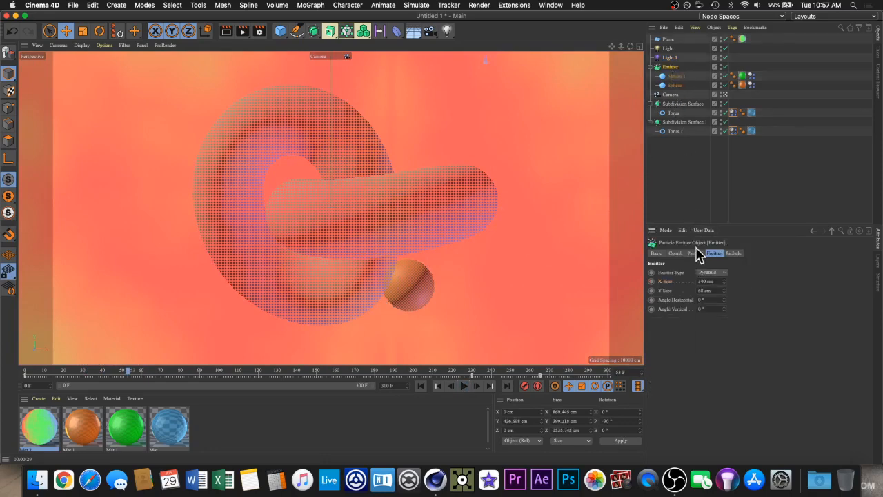
{"action": "left_click", "coordinate": [695, 253]}
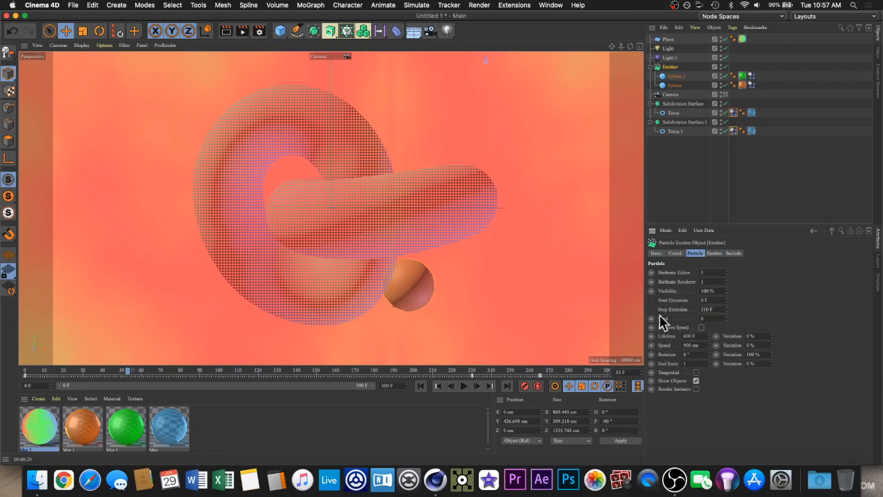
{"action": "left_click", "coordinate": [420, 385]}
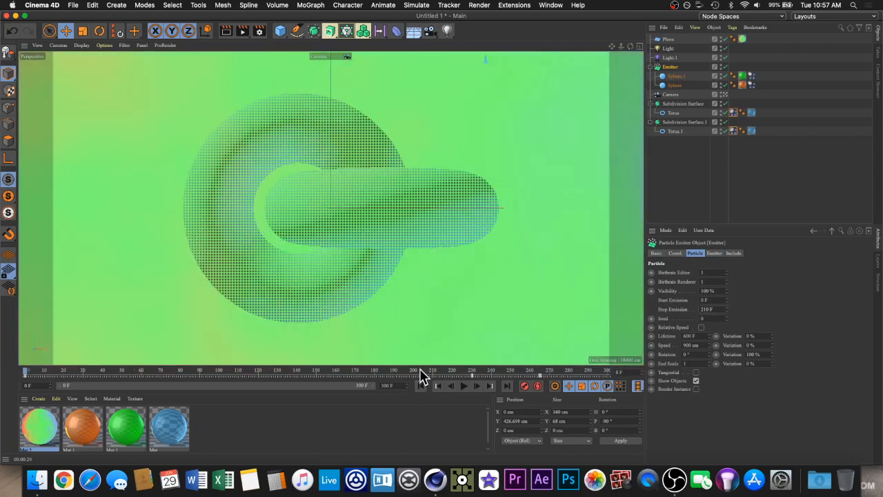
{"action": "left_click_drag", "start_coordinate": [420, 369], "coordinate": [414, 369]}
{"action": "left_click", "coordinate": [393, 371]}
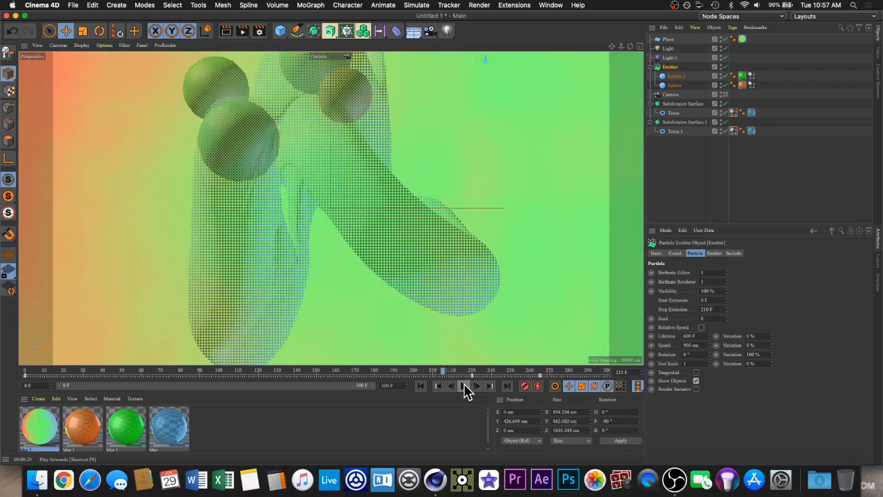
{"action": "left_click", "coordinate": [422, 387]}
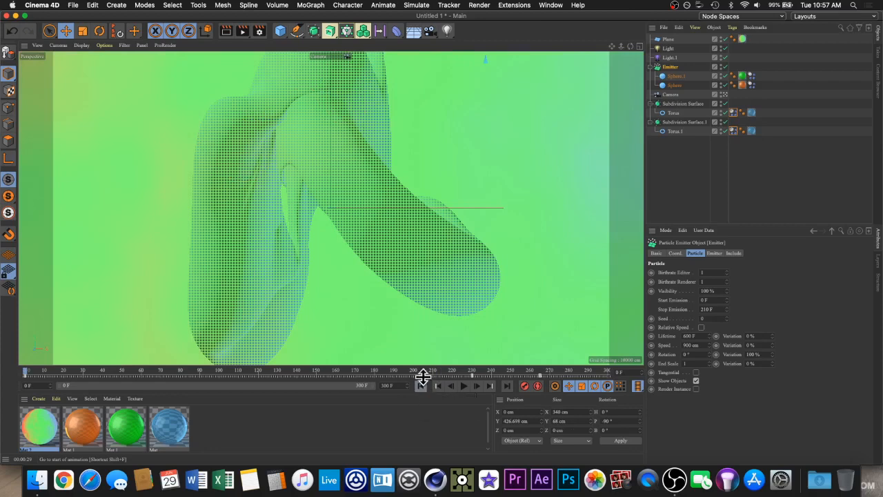
{"action": "left_click", "coordinate": [391, 373]}
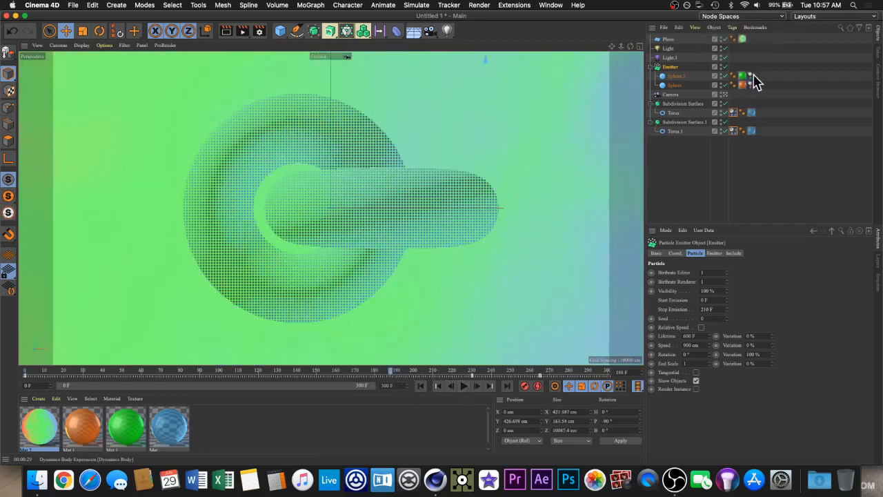
Step: Show both torus dynamics tags' force settings and play through the Follow Rotation keyframes, starting from about frame 185
{"action": "left_click", "coordinate": [732, 113]}
{"action": "left_click", "coordinate": [733, 131], "text": "shift"}
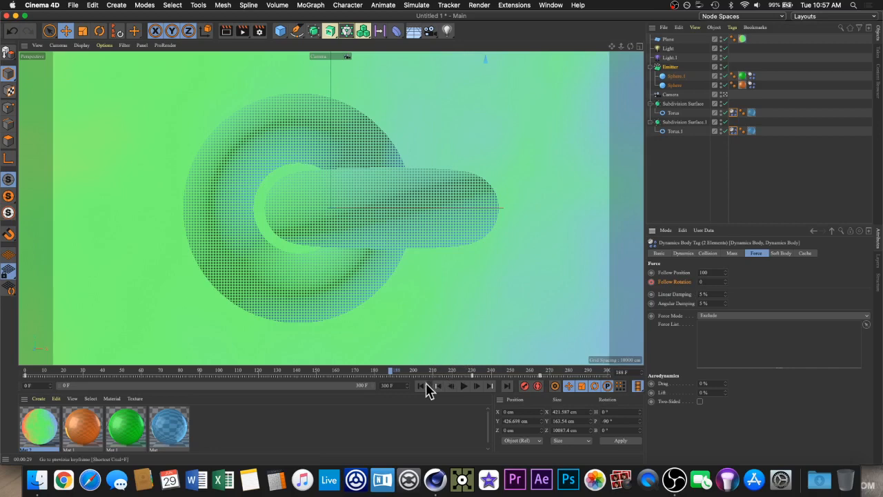
{"action": "left_click", "coordinate": [461, 387]}
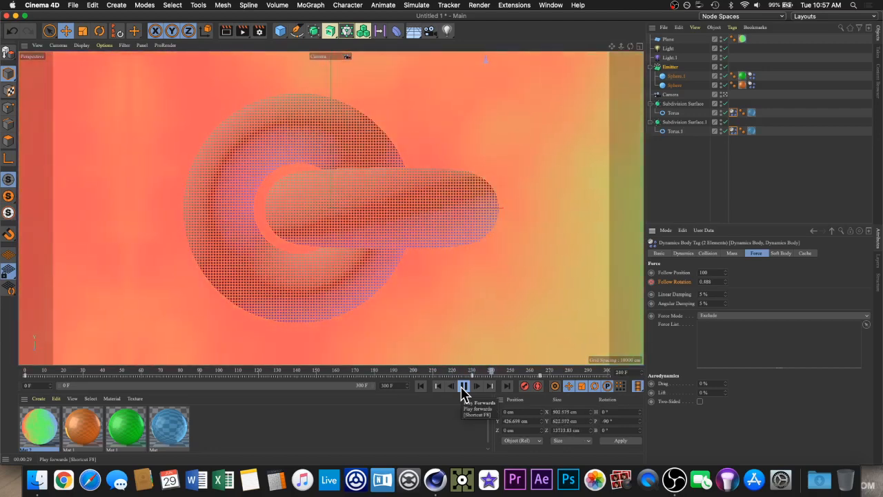
{"action": "left_click", "coordinate": [463, 387]}
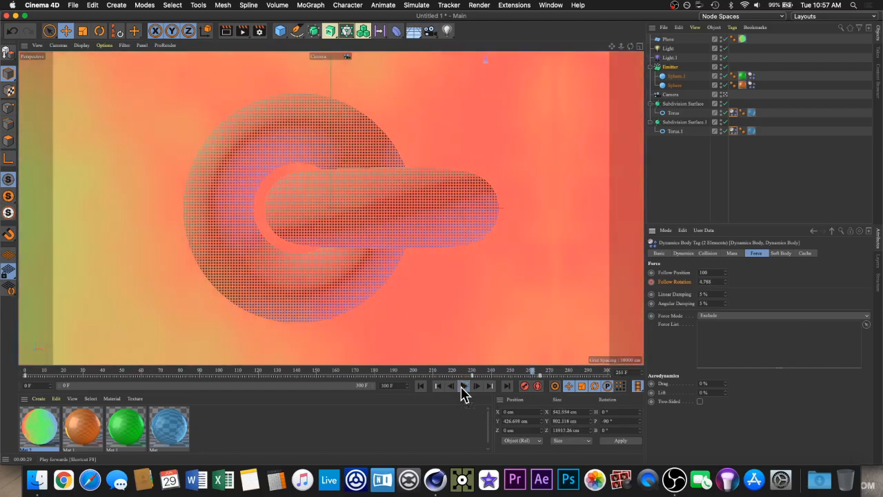
{"action": "left_click", "coordinate": [380, 371]}
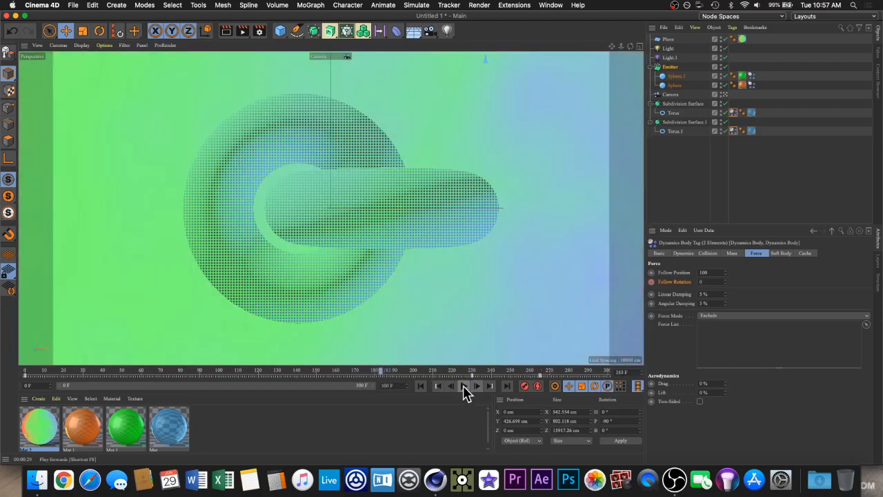
{"action": "left_click", "coordinate": [464, 386]}
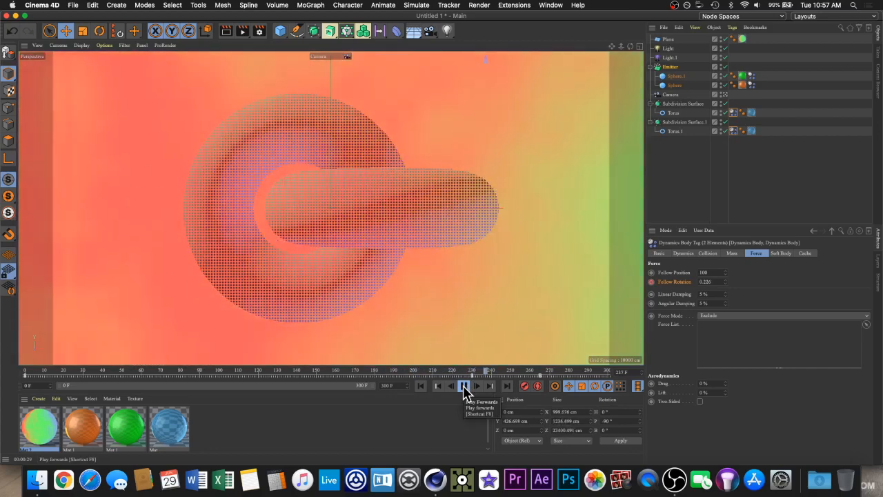
{"action": "left_click", "coordinate": [463, 387]}
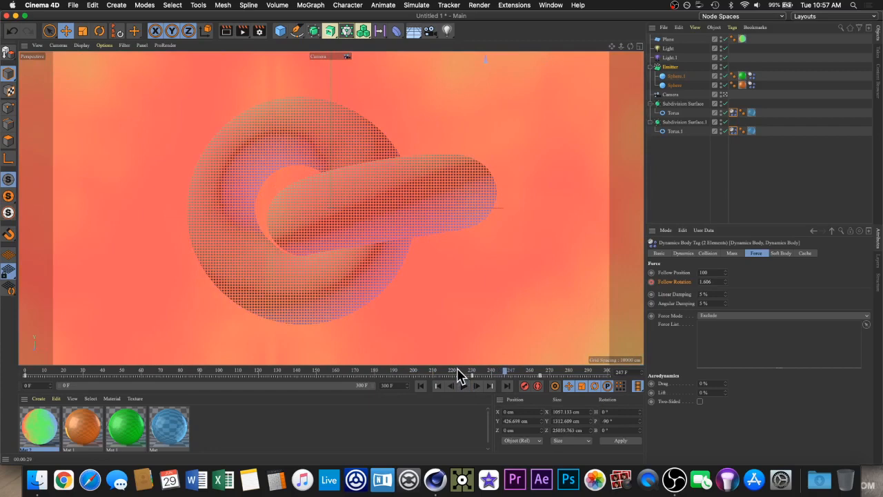
Step: Scrub the timeline between about frames 190 and 230 to examine the toruses, and replay the simulation from the start
{"action": "mouse_move", "coordinate": [458, 370]}
{"action": "left_mouse_down"}
{"action": "mouse_move", "coordinate": [488, 370]}
{"action": "mouse_move", "coordinate": [442, 371]}
{"action": "mouse_move", "coordinate": [485, 370]}
{"action": "mouse_move", "coordinate": [471, 370]}
{"action": "left_mouse_up"}
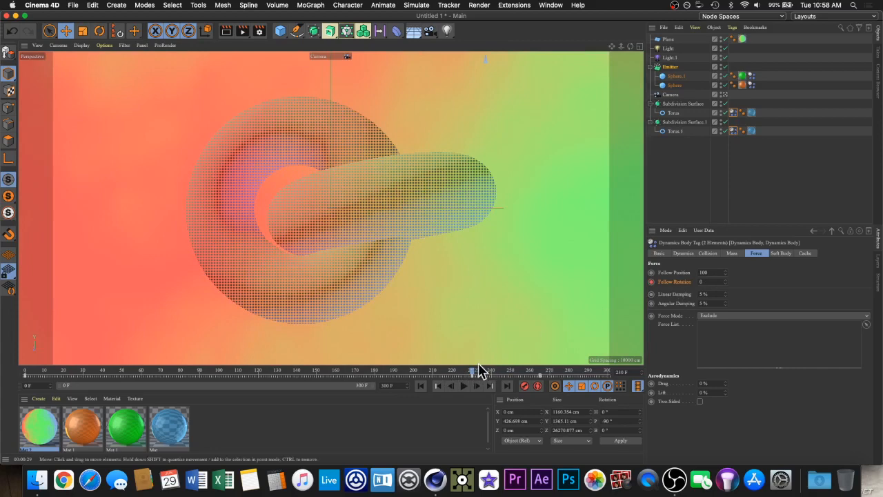
{"action": "left_click_drag", "start_coordinate": [481, 378], "coordinate": [450, 380]}
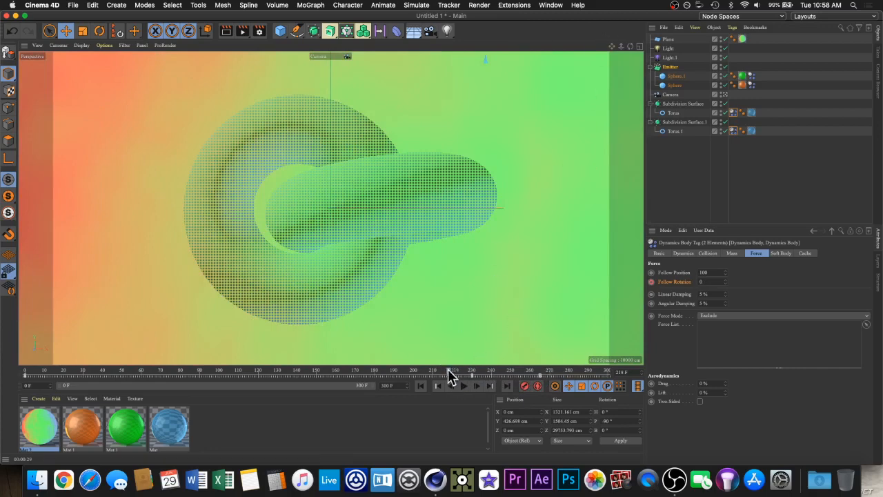
{"action": "left_click_drag", "start_coordinate": [450, 376], "coordinate": [408, 376]}
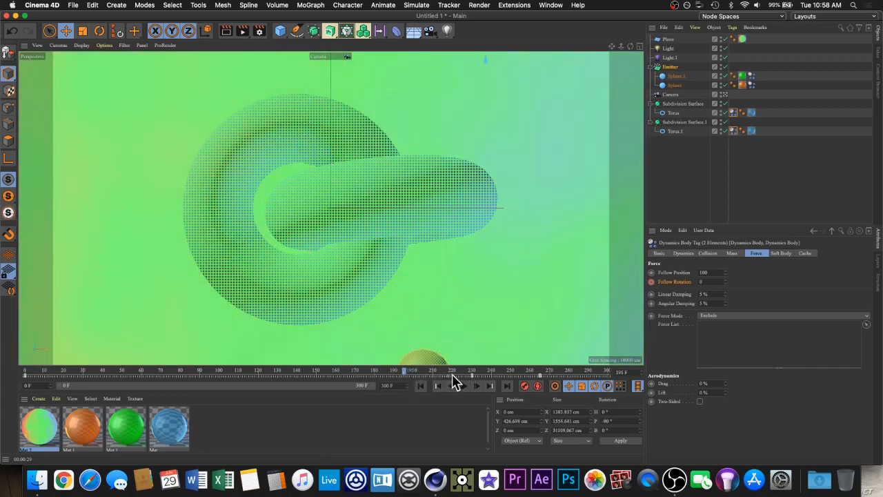
{"action": "left_click_drag", "start_coordinate": [406, 376], "coordinate": [453, 401]}
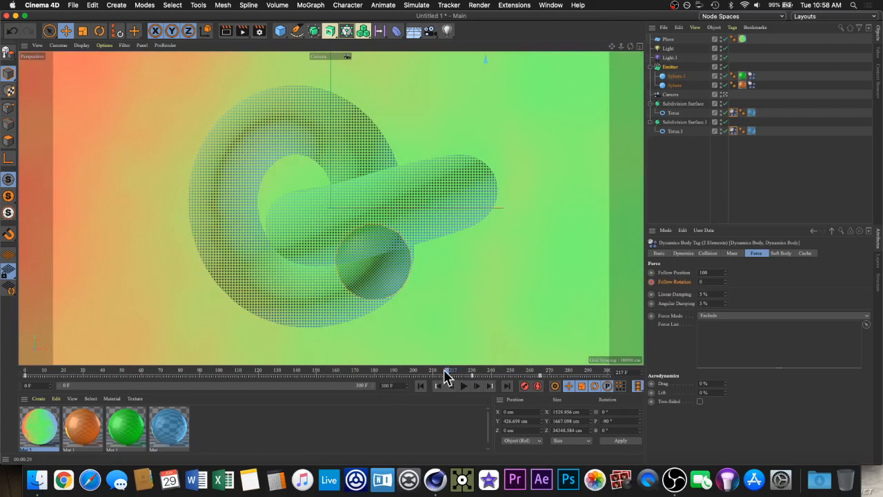
{"action": "left_click_drag", "start_coordinate": [444, 371], "coordinate": [463, 381]}
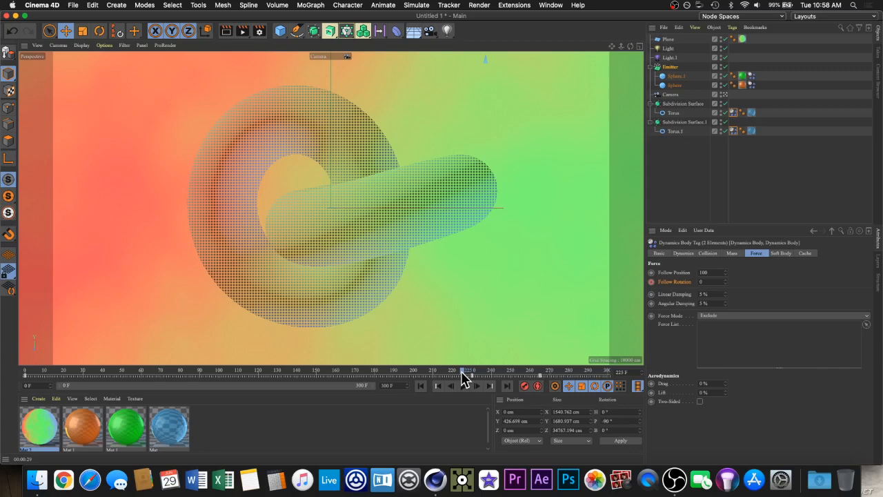
{"action": "left_click_drag", "start_coordinate": [463, 376], "coordinate": [423, 379]}
{"action": "left_click", "coordinate": [420, 386]}
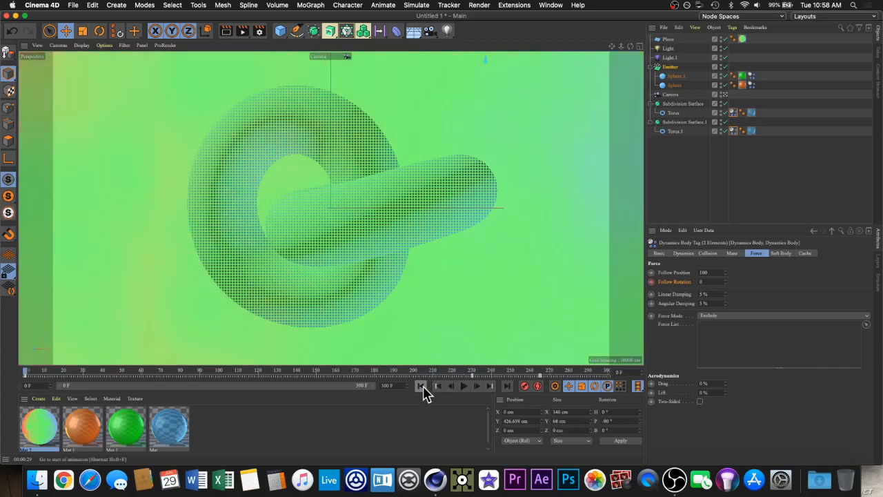
{"action": "left_click", "coordinate": [464, 386]}
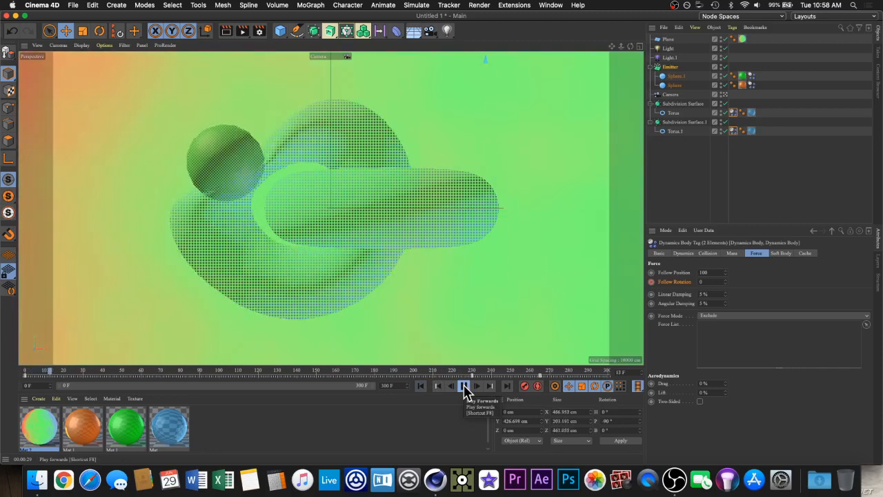
Step: Review the texture offset settings on the backdrop plane's material tag and switch to OBS
{"action": "left_click", "coordinate": [742, 39]}
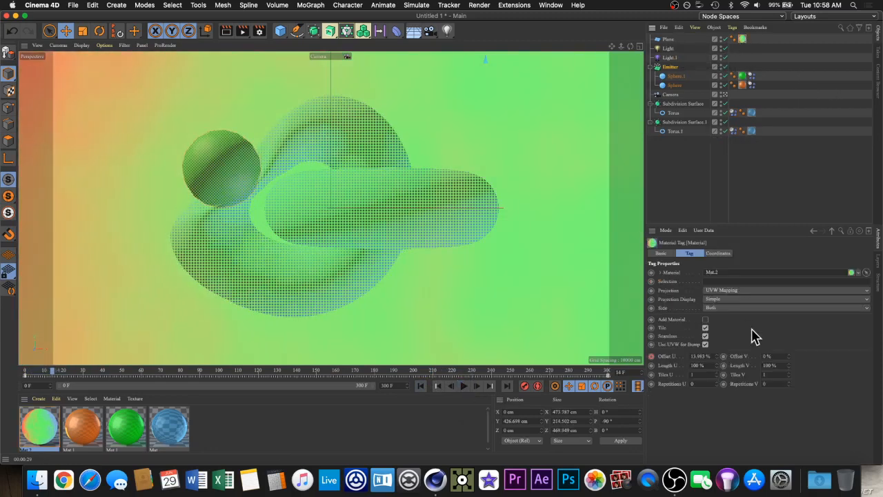
{"action": "mouse_move", "coordinate": [788, 357]}
{"action": "left_mouse_down"}
{"action": "mouse_move", "coordinate": [789, 338]}
{"action": "mouse_move", "coordinate": [791, 365]}
{"action": "left_mouse_up"}
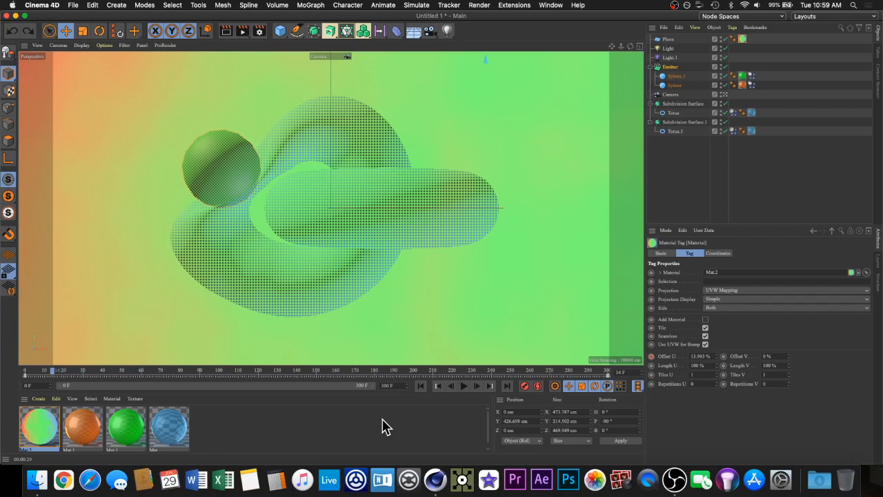
{"action": "left_click", "coordinate": [673, 477]}
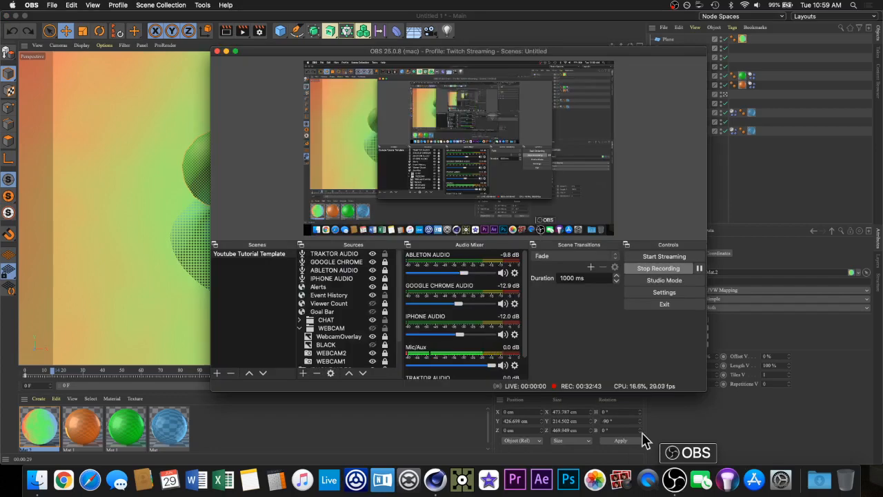